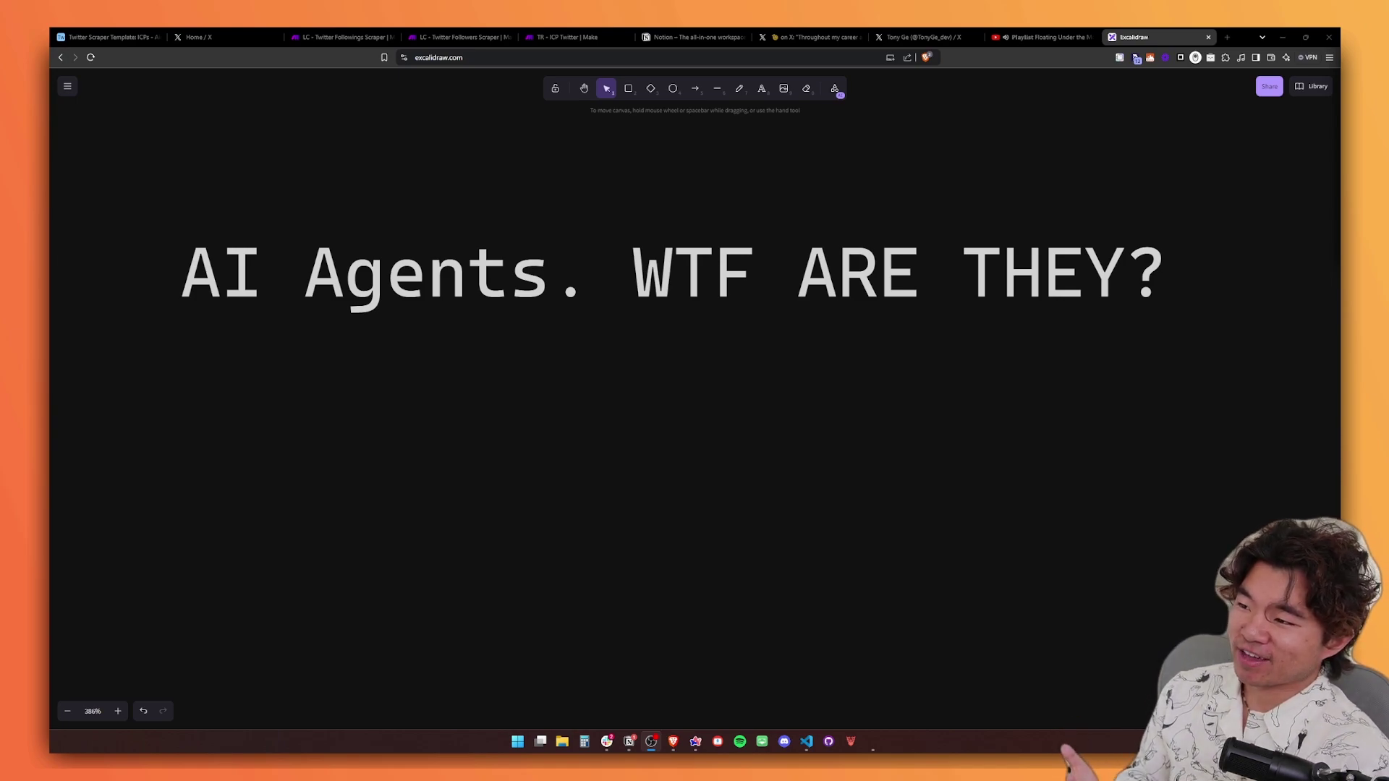
- Close the unused video playlist tab and switch over to the X home feed
middle_click(1041, 37)
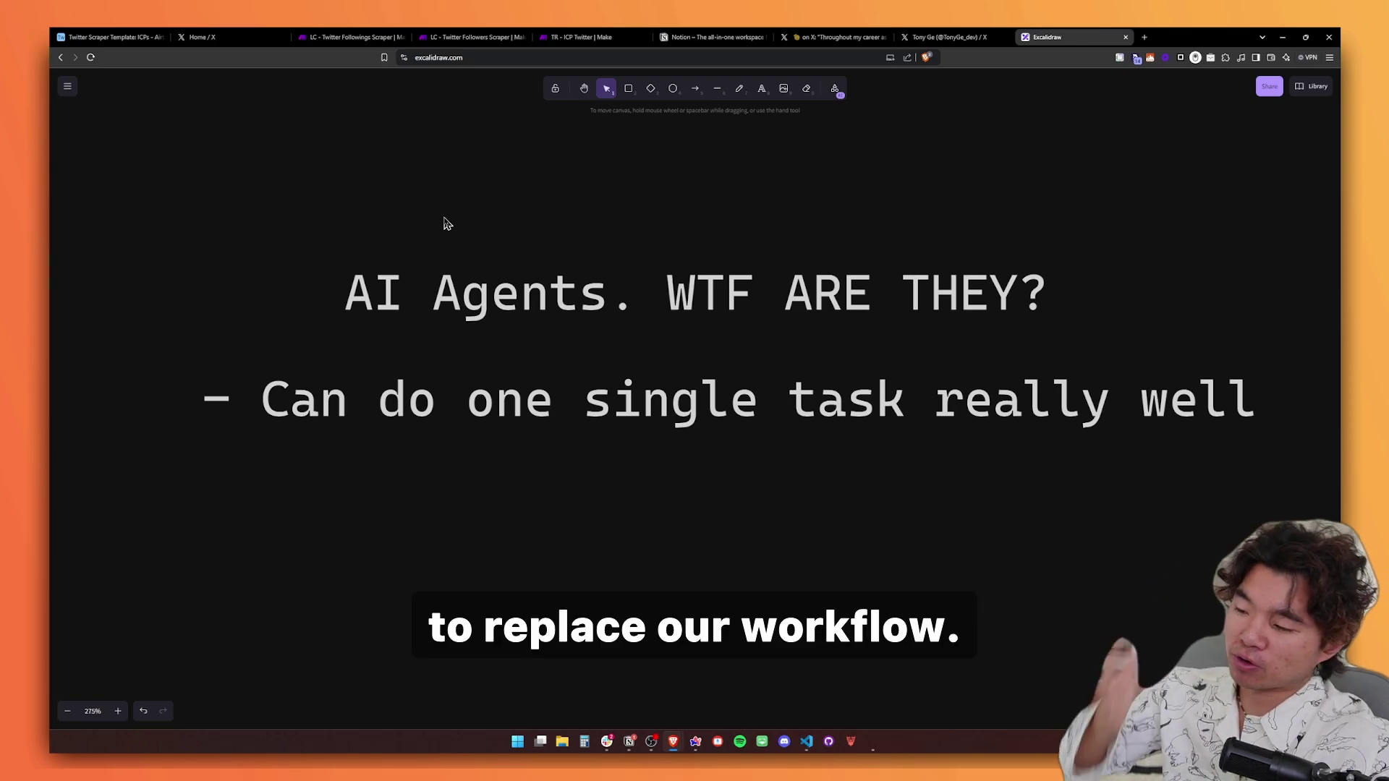
key(ctrl+2)
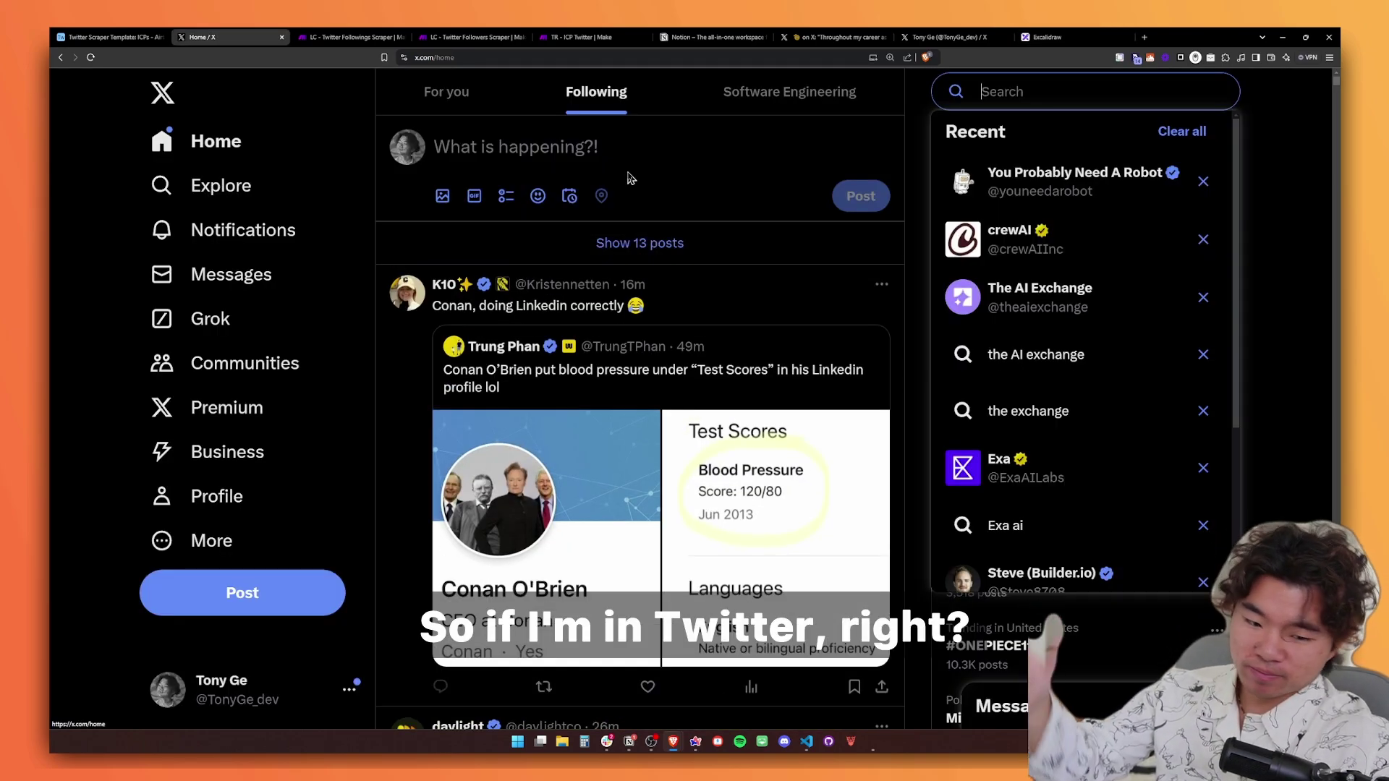
- Load the 13 new posts in the Following timeline and scroll through them
click(651, 245)
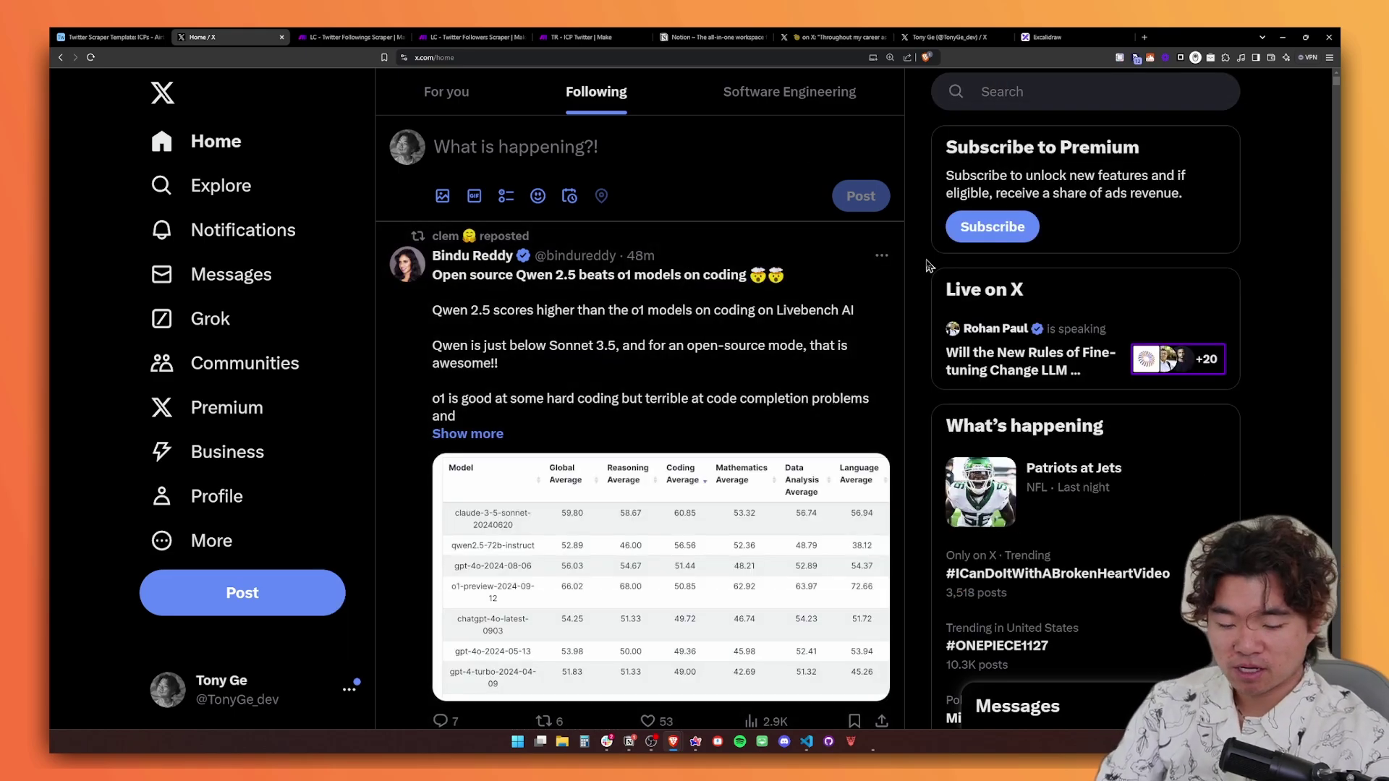
scroll(929, 265, down, 3)
scroll(937, 262, up, 2)
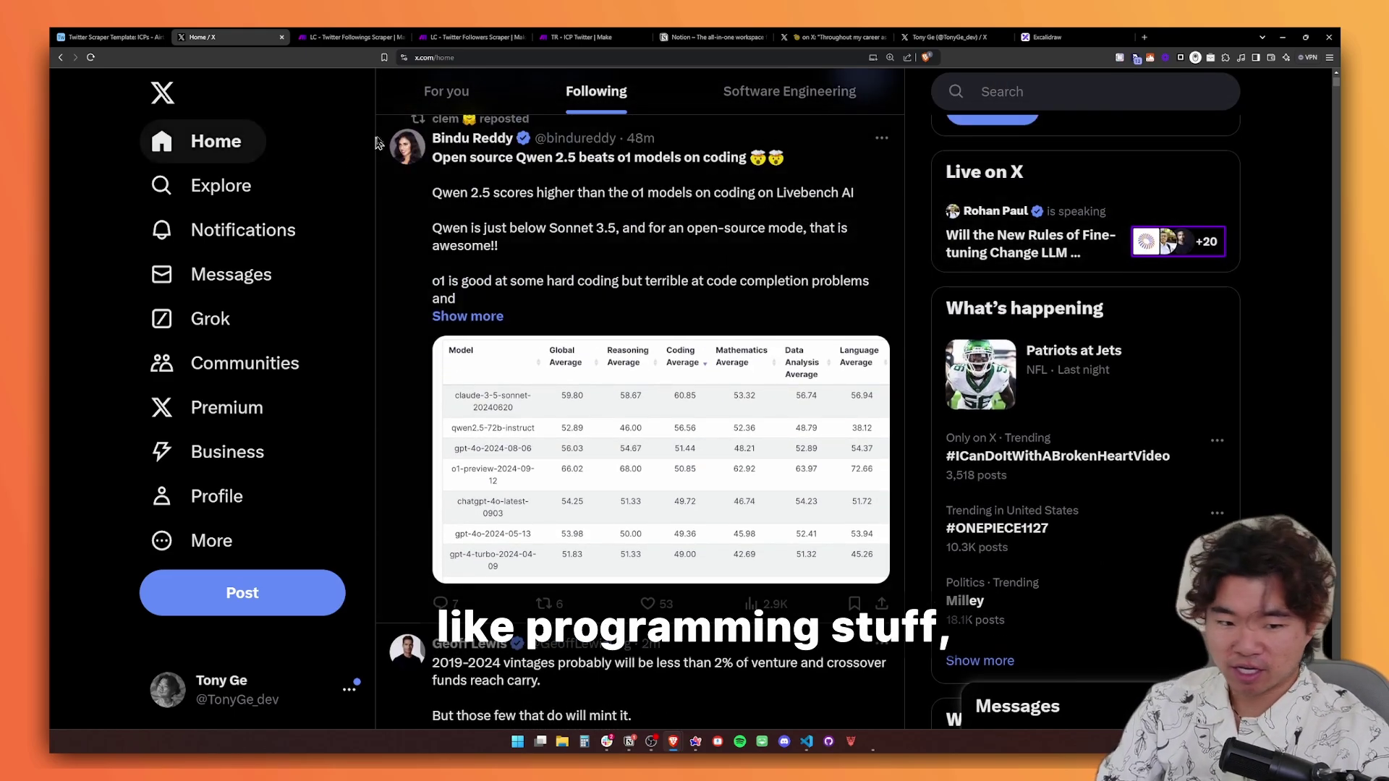
scroll(580, 253, down, 5)
scroll(580, 253, down, 15)
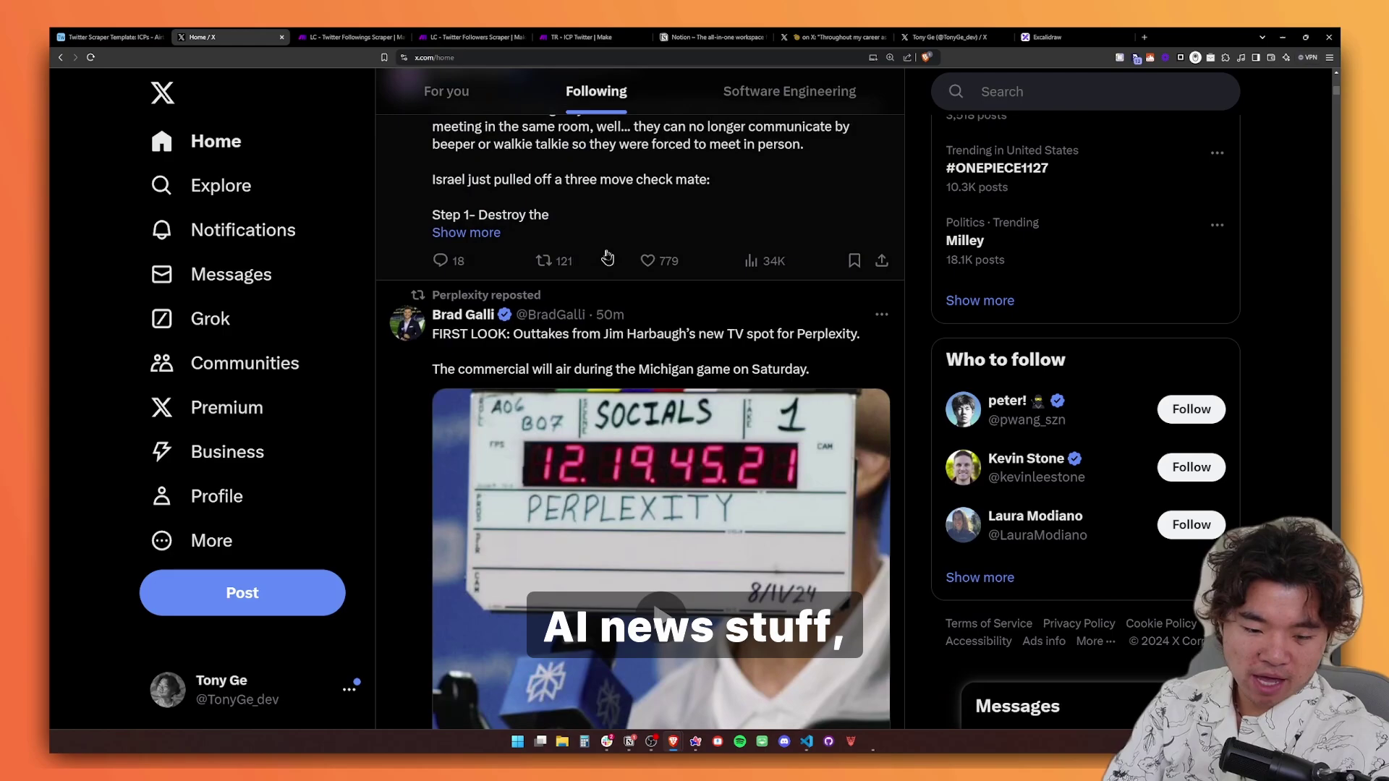
scroll(610, 247, down, 9)
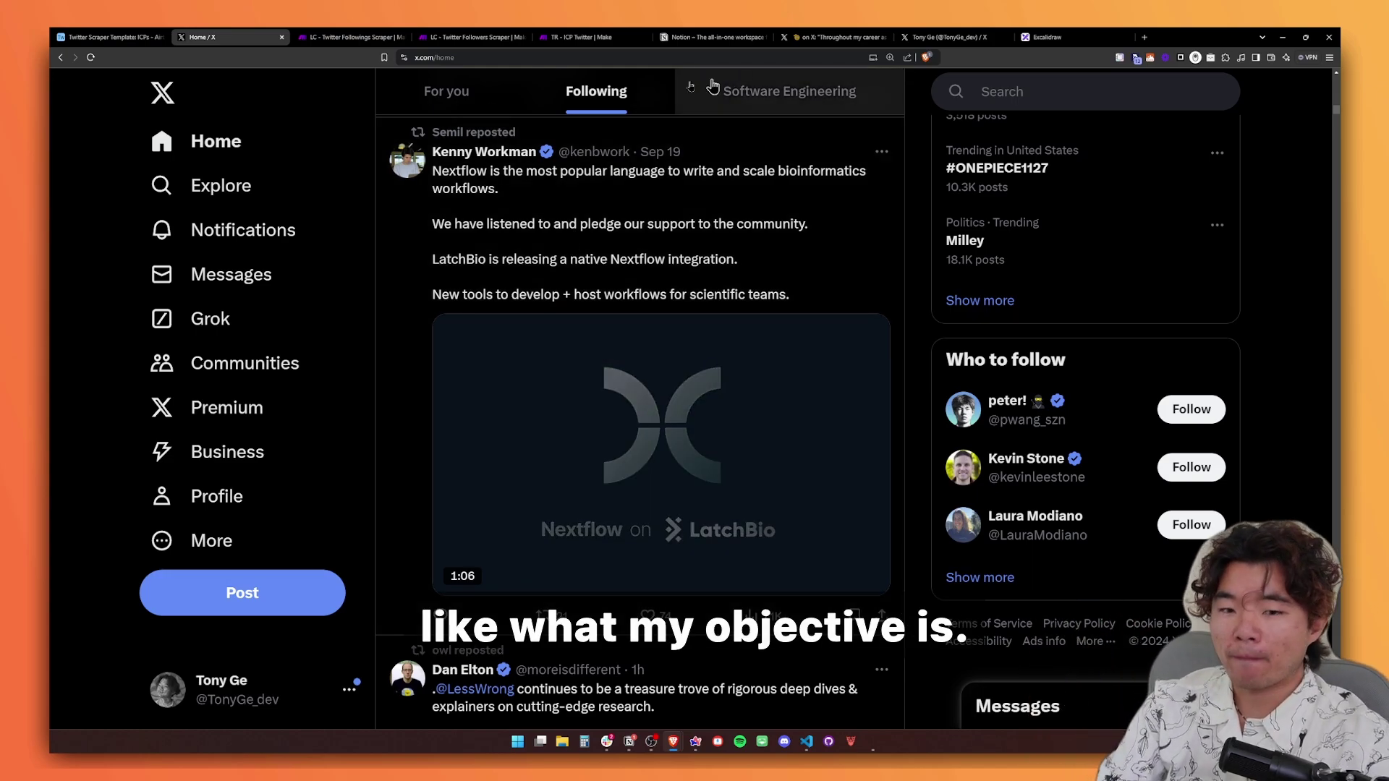
- Write 'AI product builders' as the objective on the Excalidraw board and centre it in view
click(1046, 37)
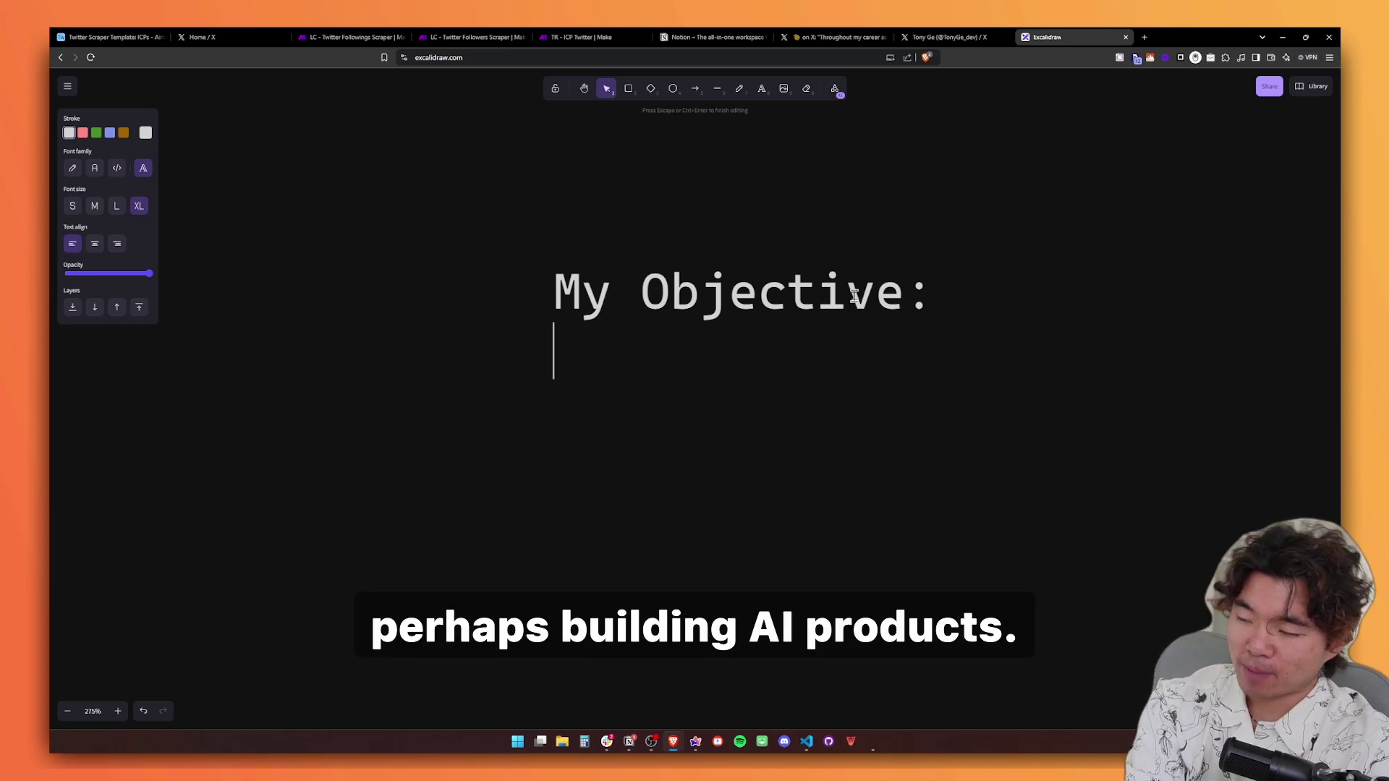
text(AI product builders)
click(666, 405)
scroll(650, 386, up, 6)
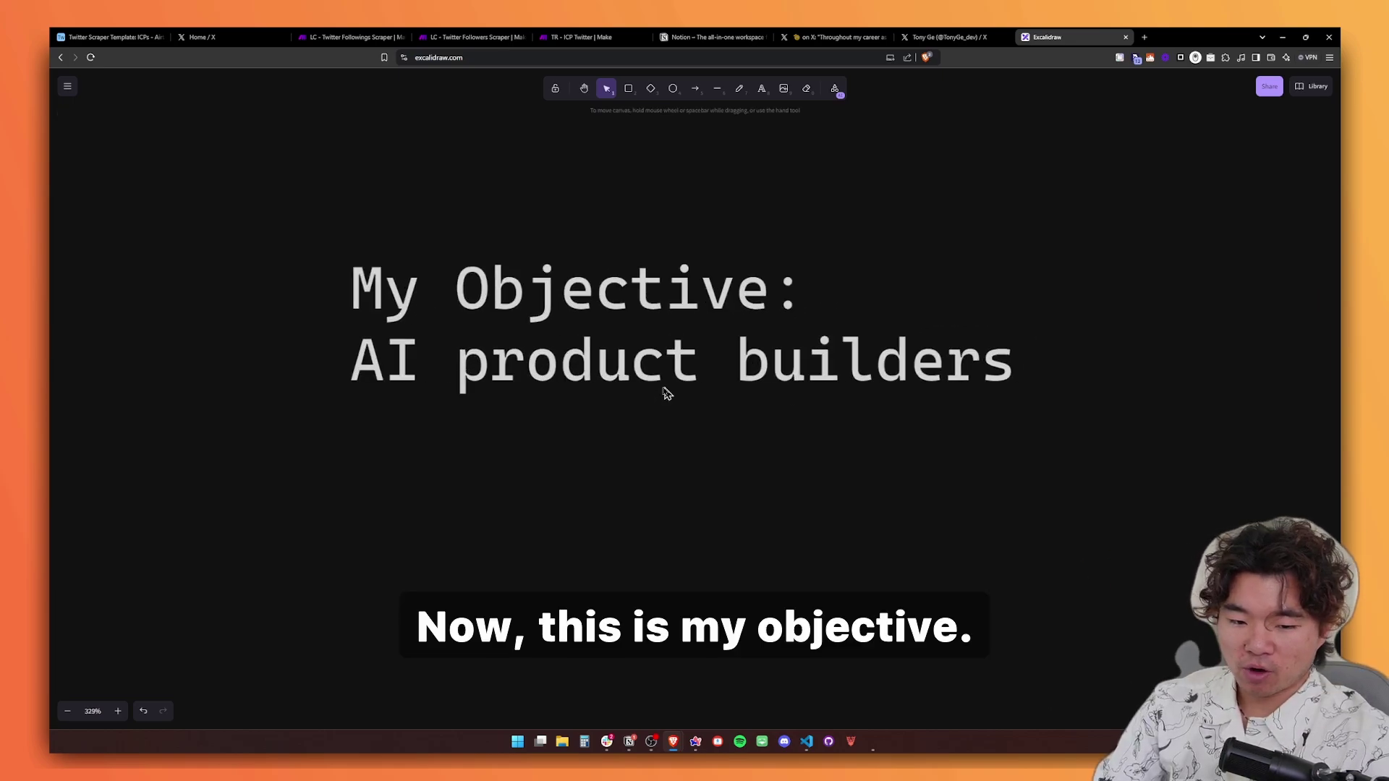
drag(628, 381, 623, 460)
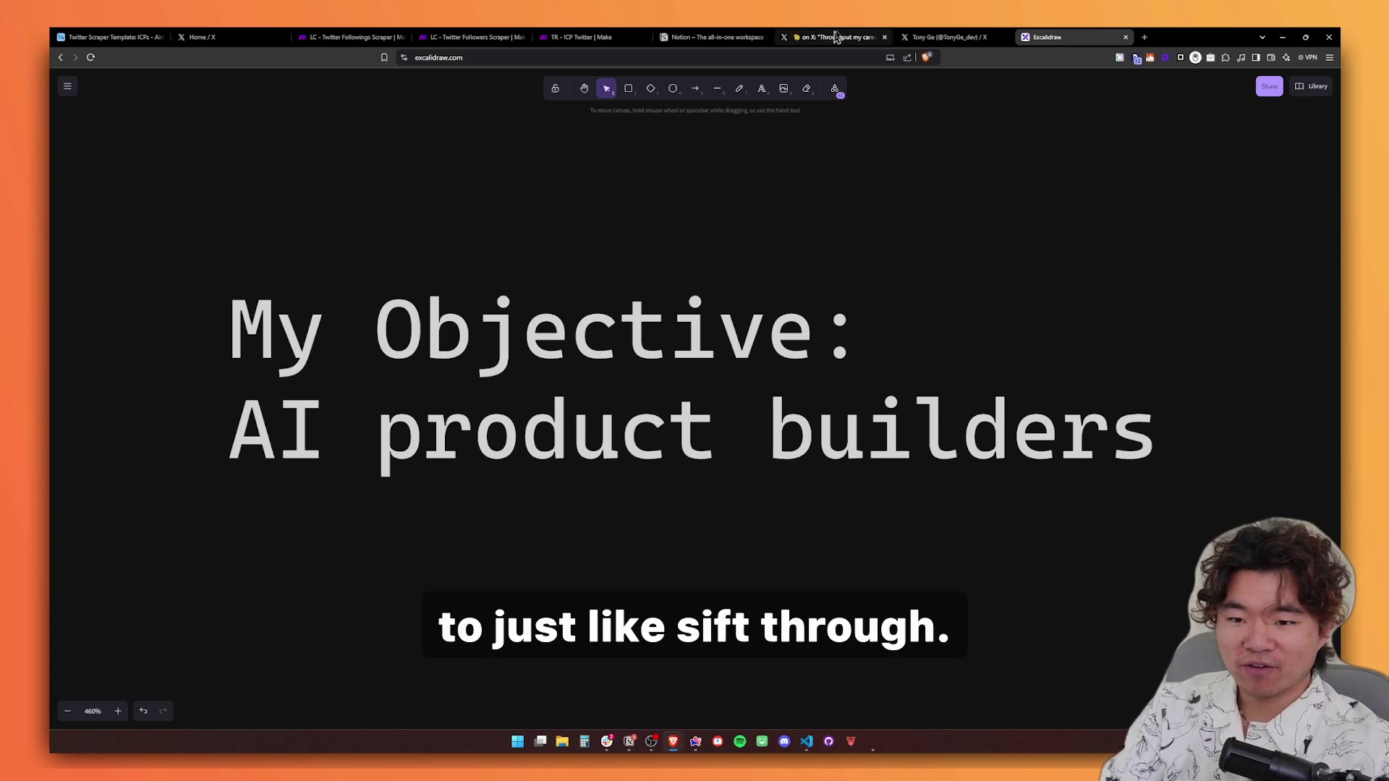
- Return to the X feed and read the first poster's profile-card bio
click(145, 37)
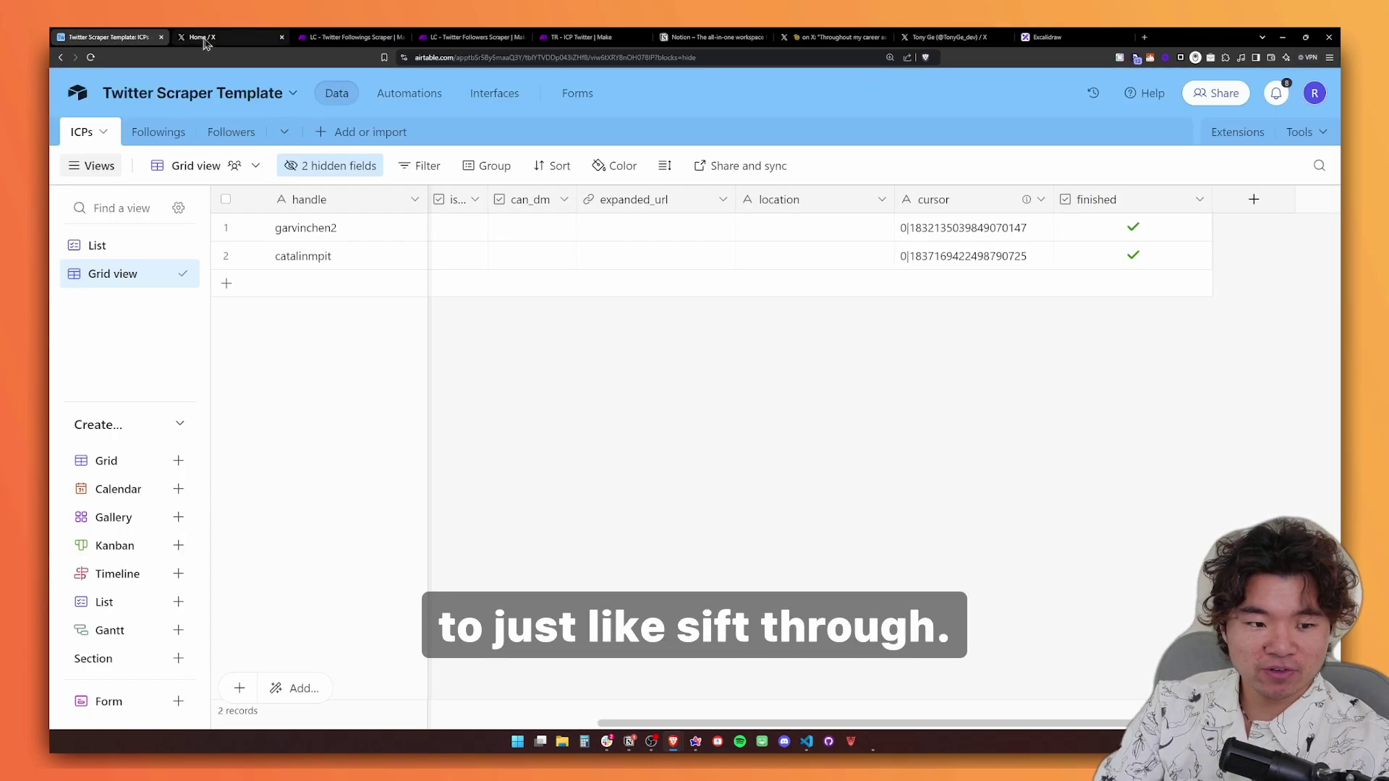
click(194, 38)
scroll(759, 434, down, 10)
scroll(579, 362, up, 5)
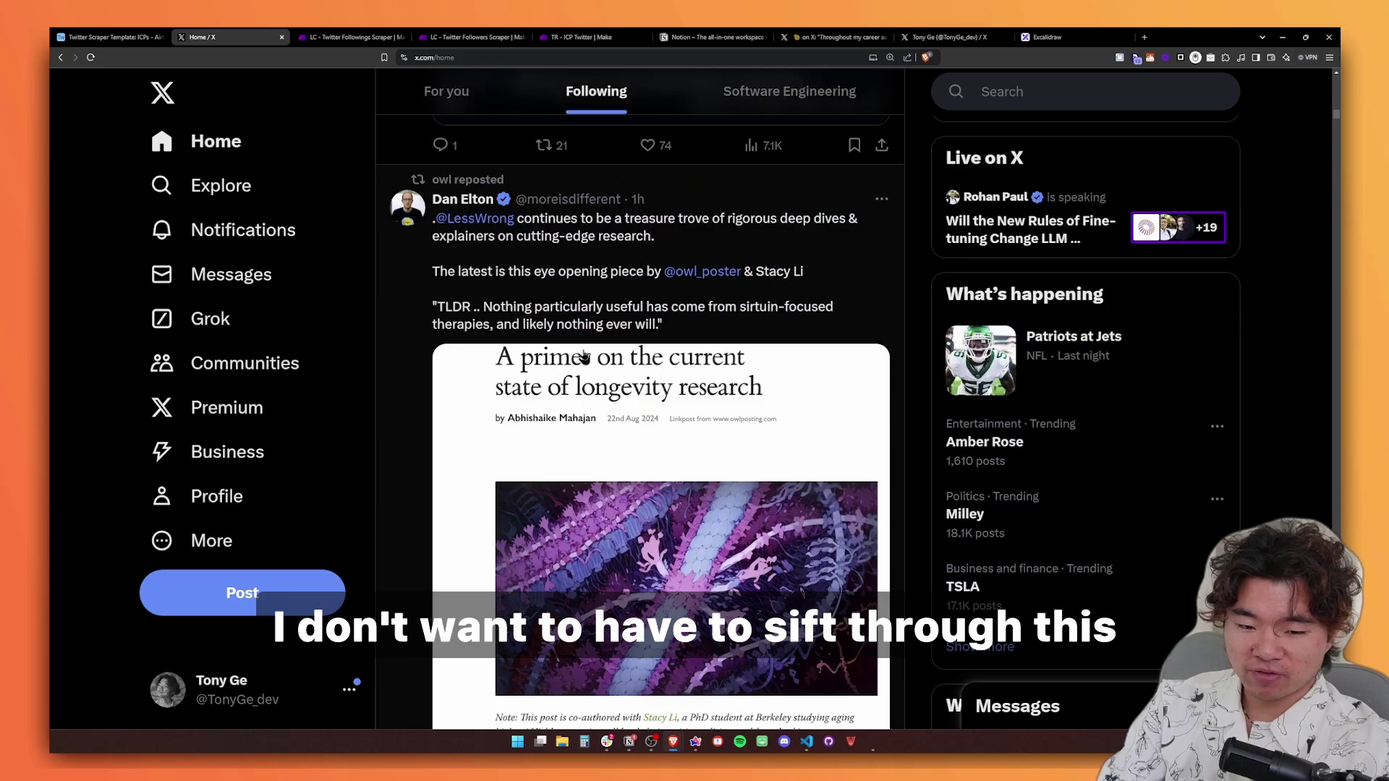
scroll(483, 304, down, 2)
scroll(483, 329, up, 2)
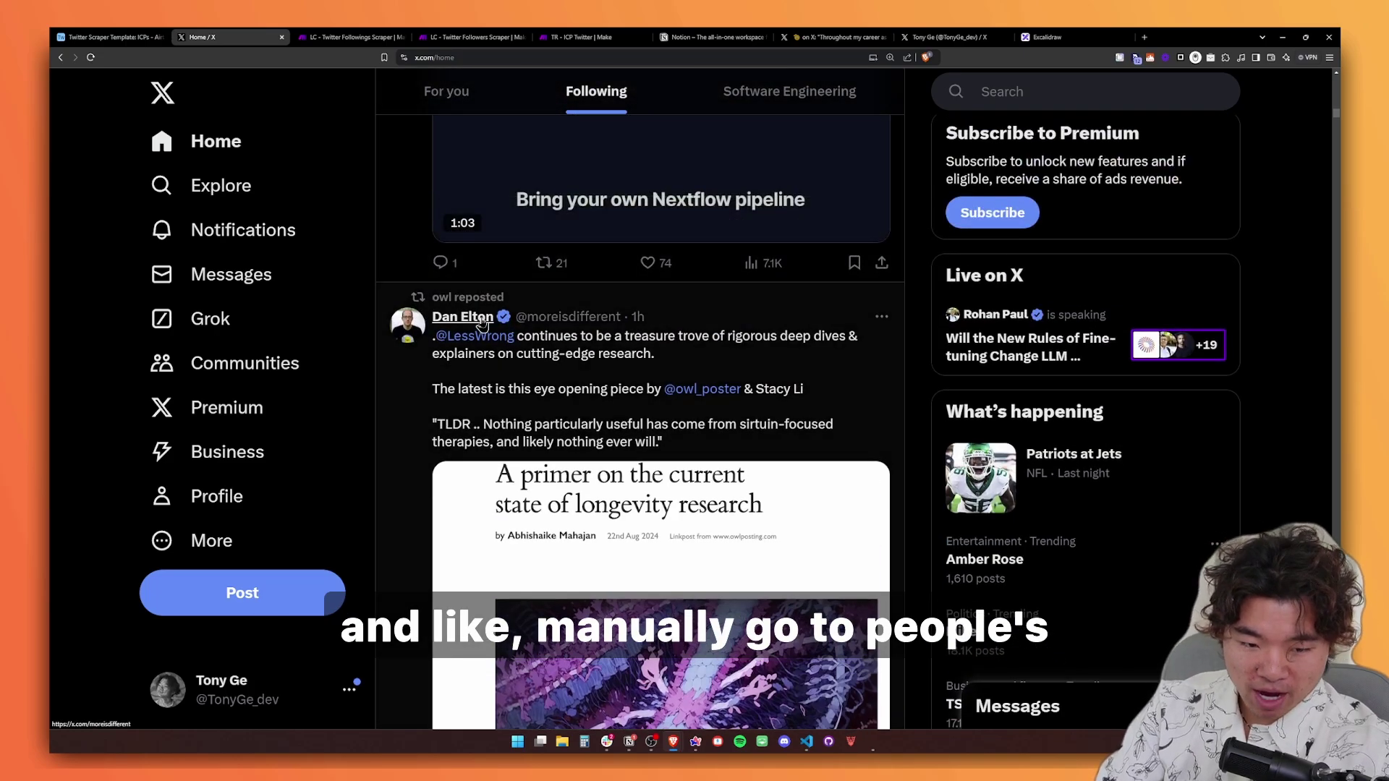
mouse_move(482, 326)
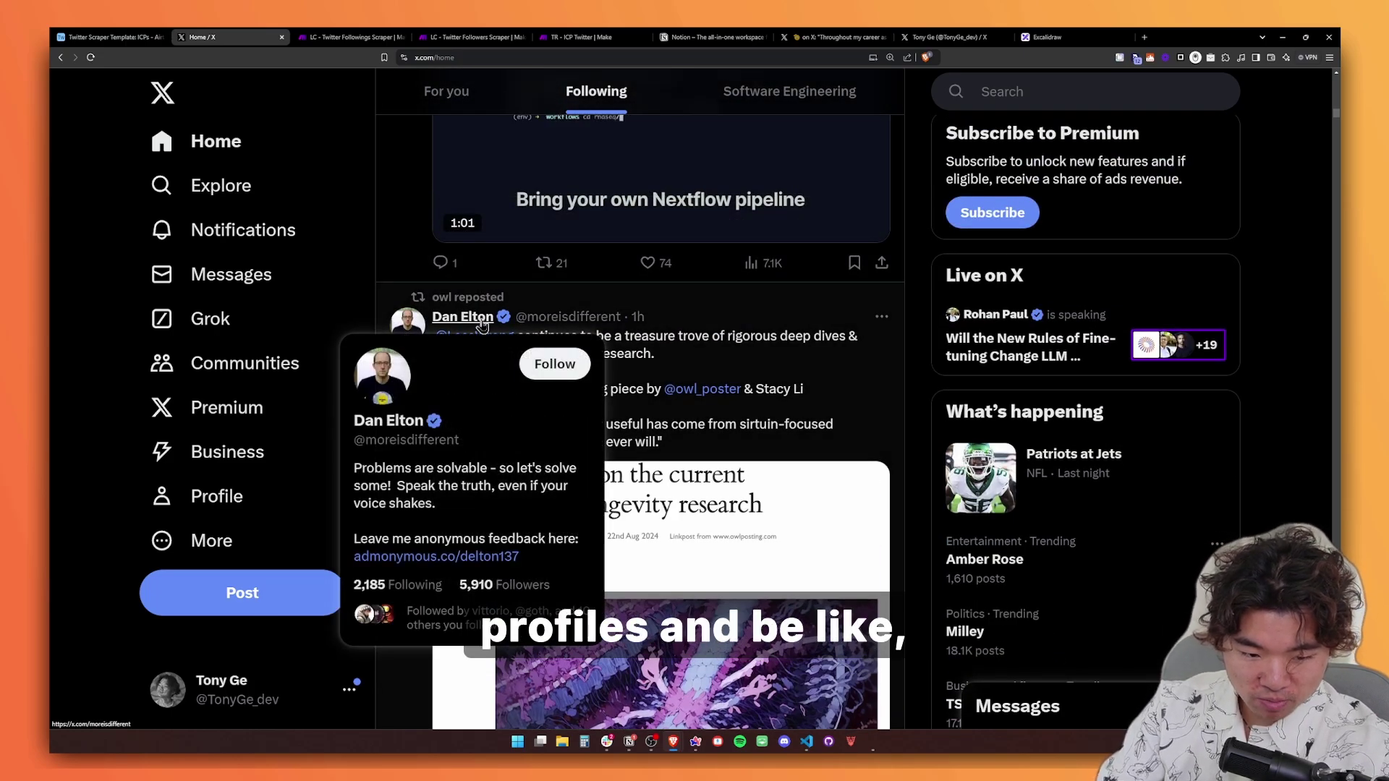
drag(353, 467, 447, 506)
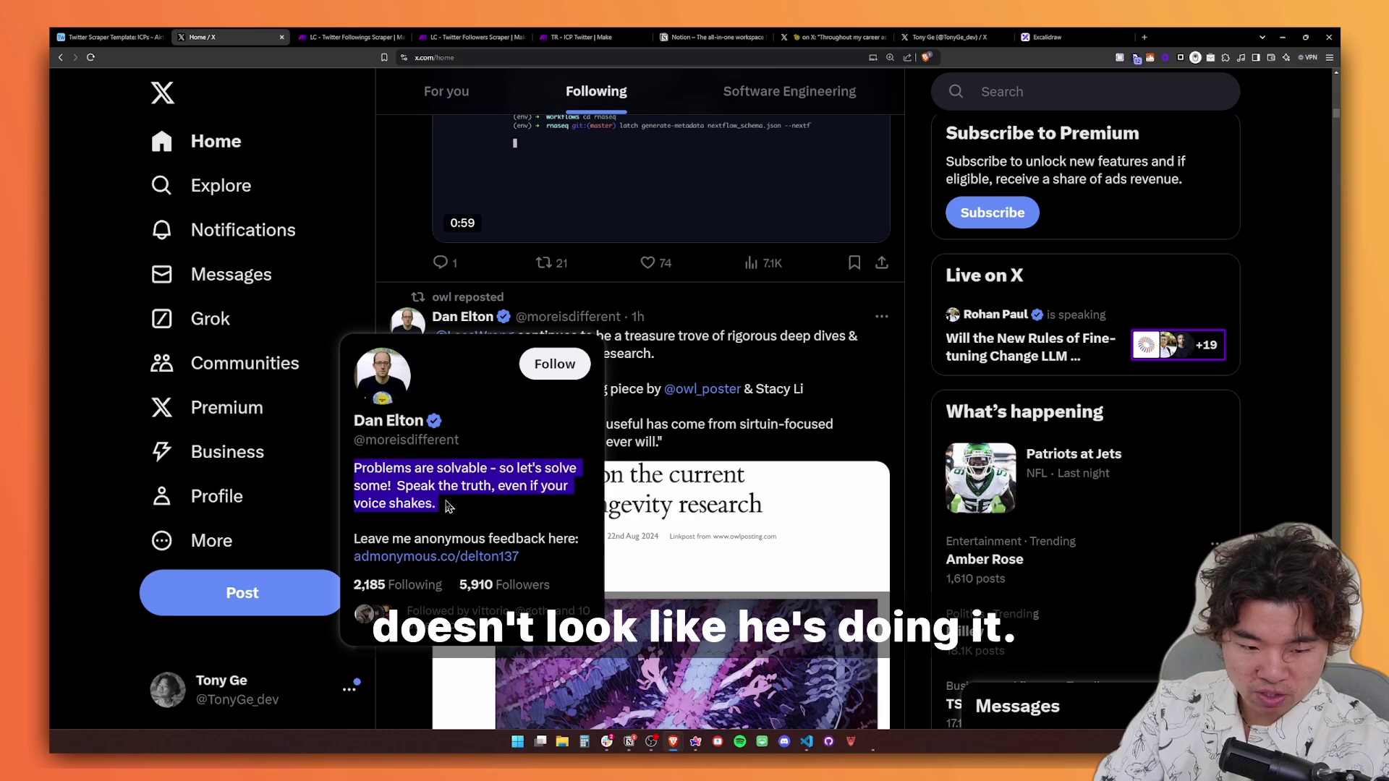
click(447, 506)
- Check the Altera co-founder's bio on his profile card and follow him
scroll(921, 379, down, 8)
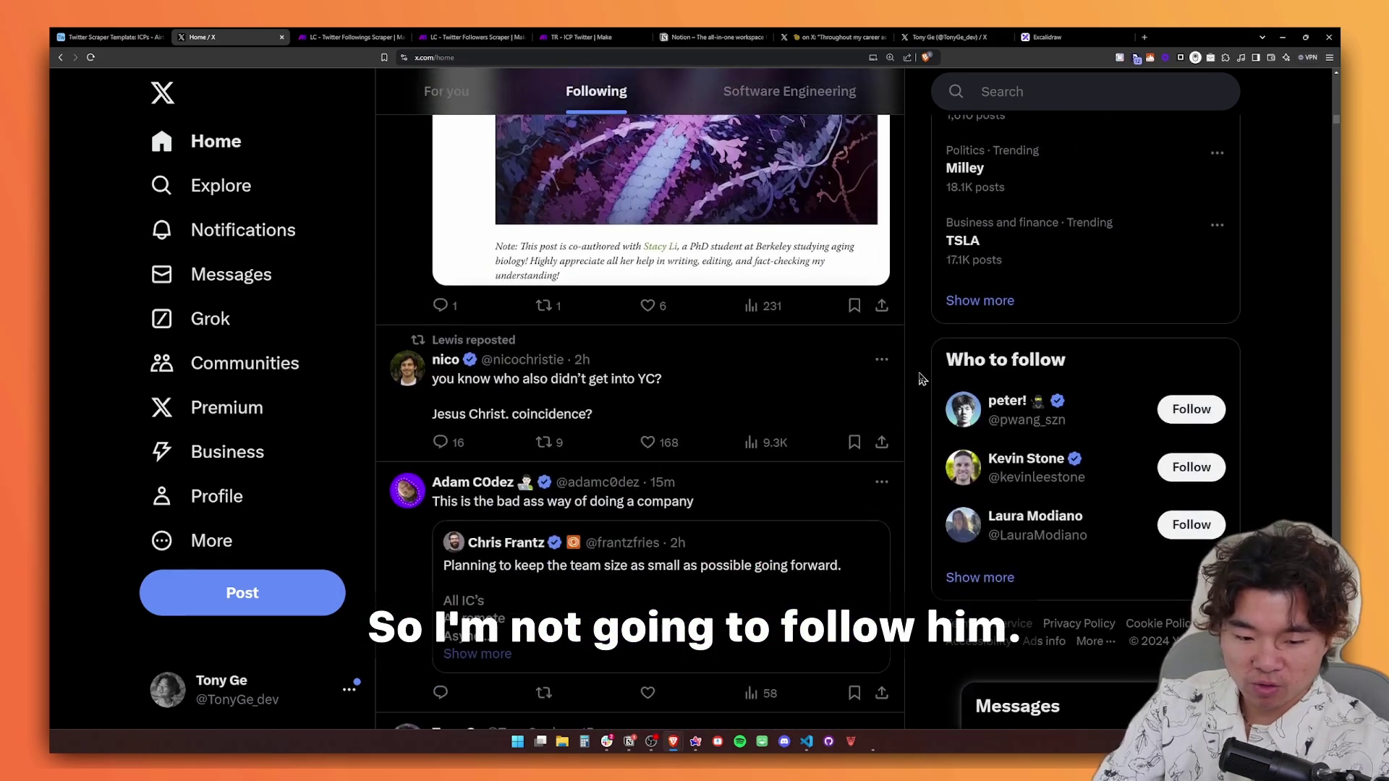
mouse_move(445, 360)
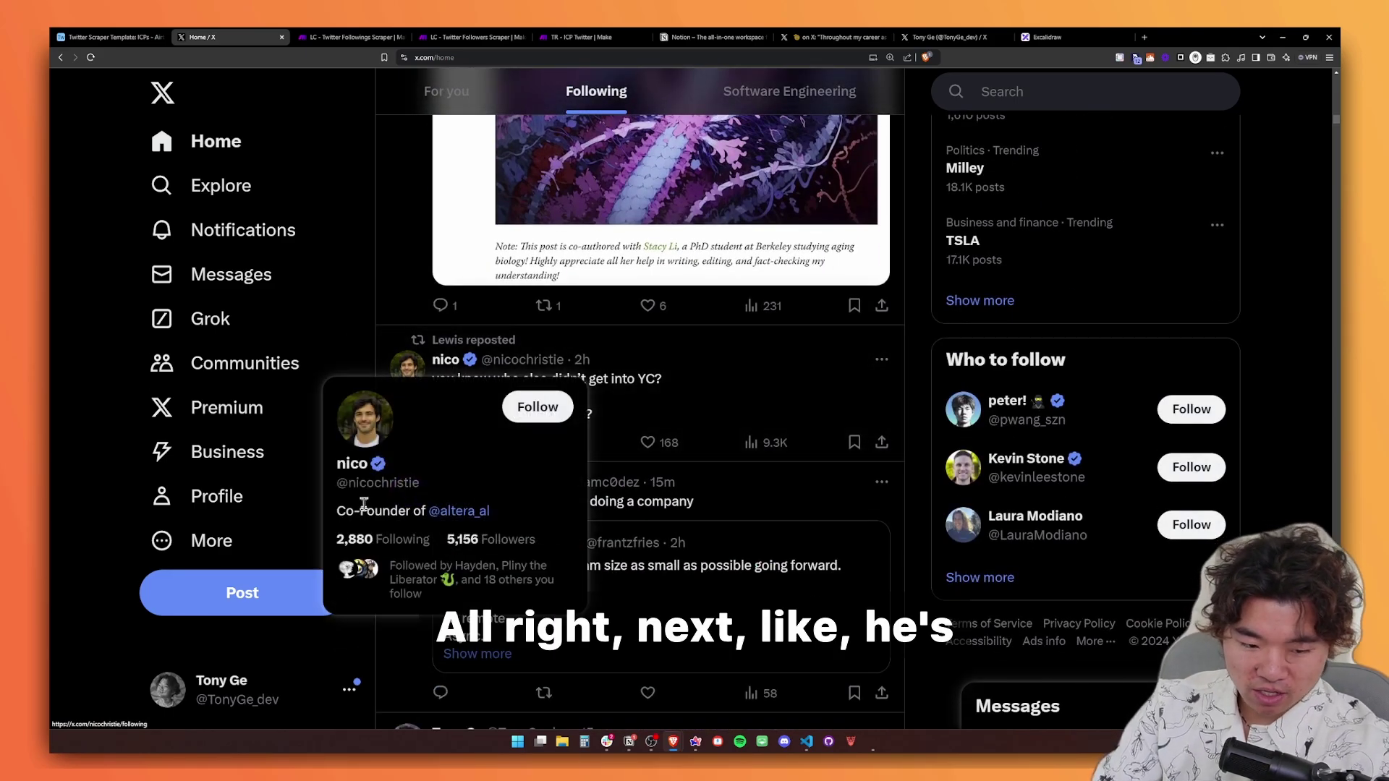
drag(336, 510, 395, 509)
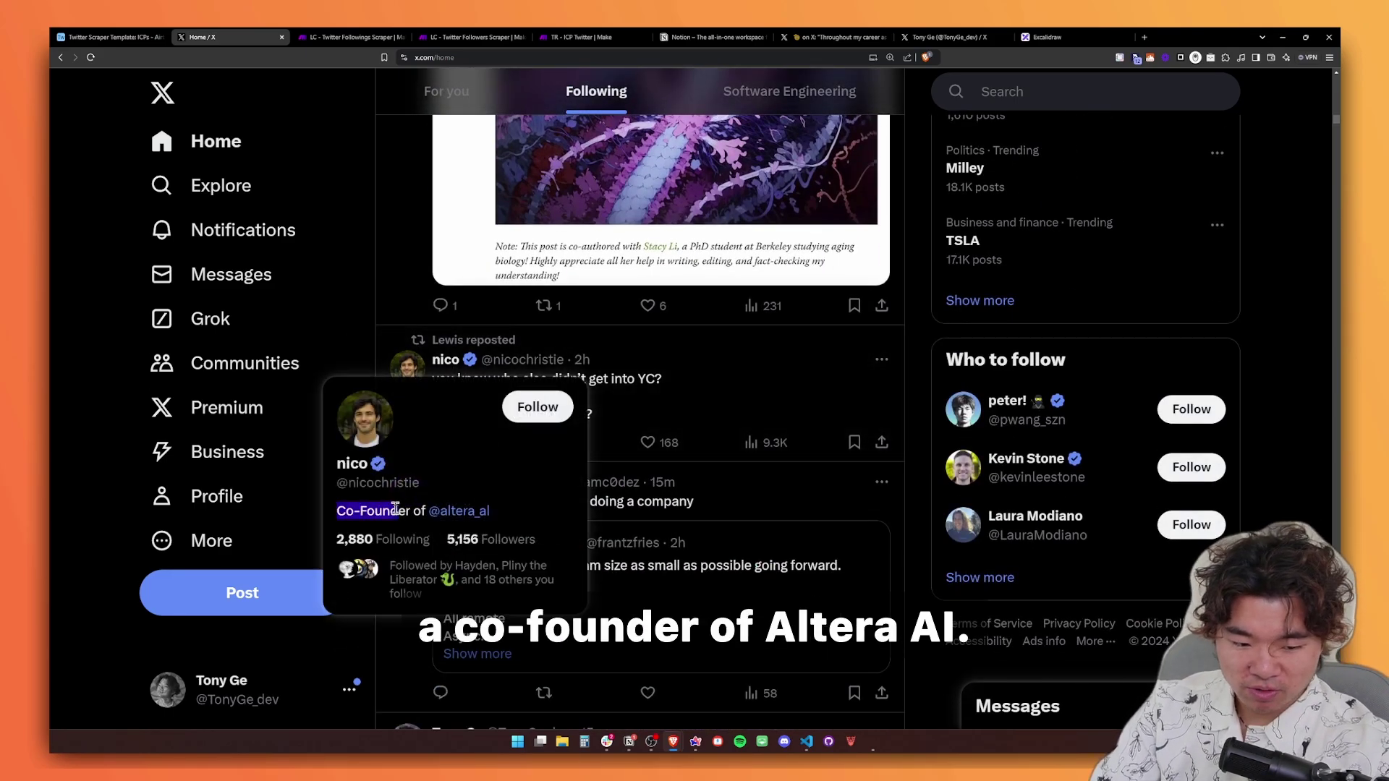
click(516, 511)
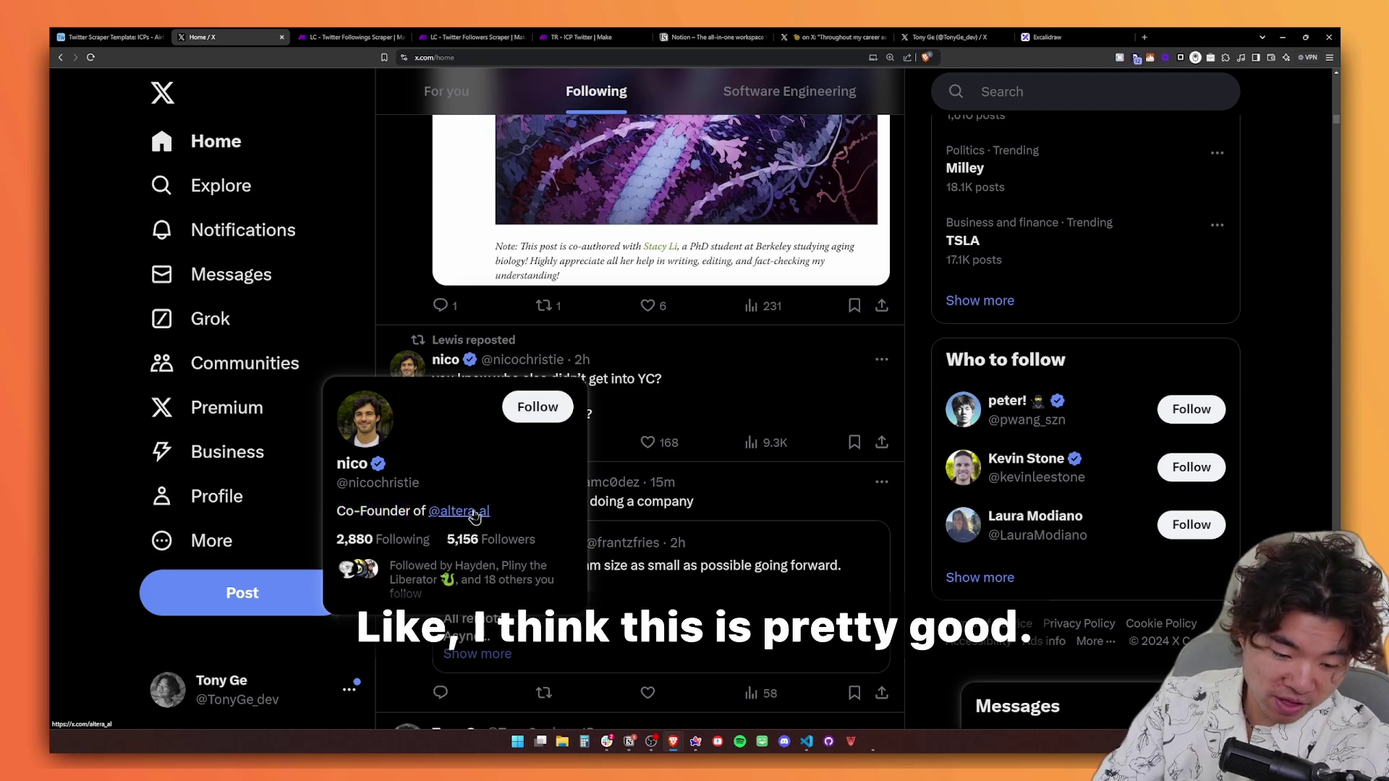
click(538, 406)
scroll(913, 386, down, 3)
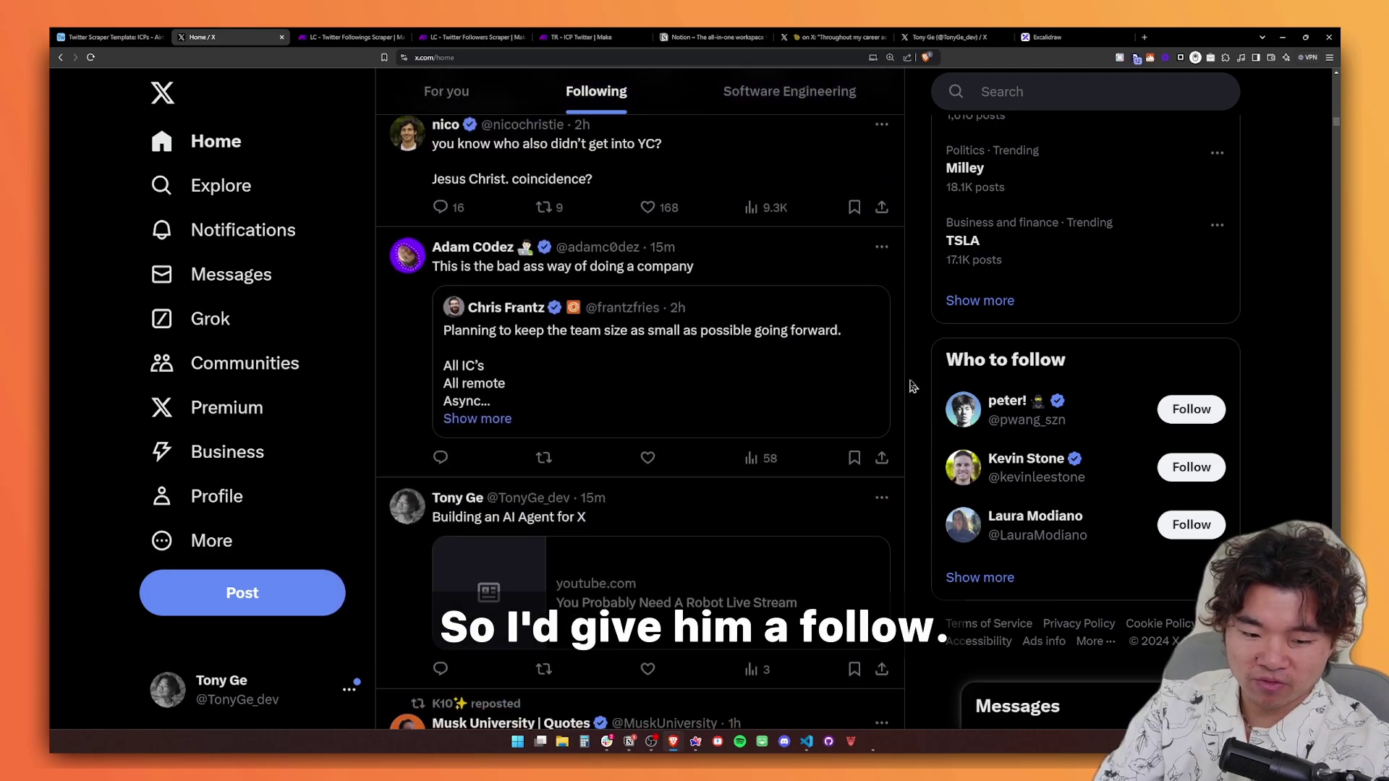
scroll(913, 386, down, 5)
mouse_move(408, 376)
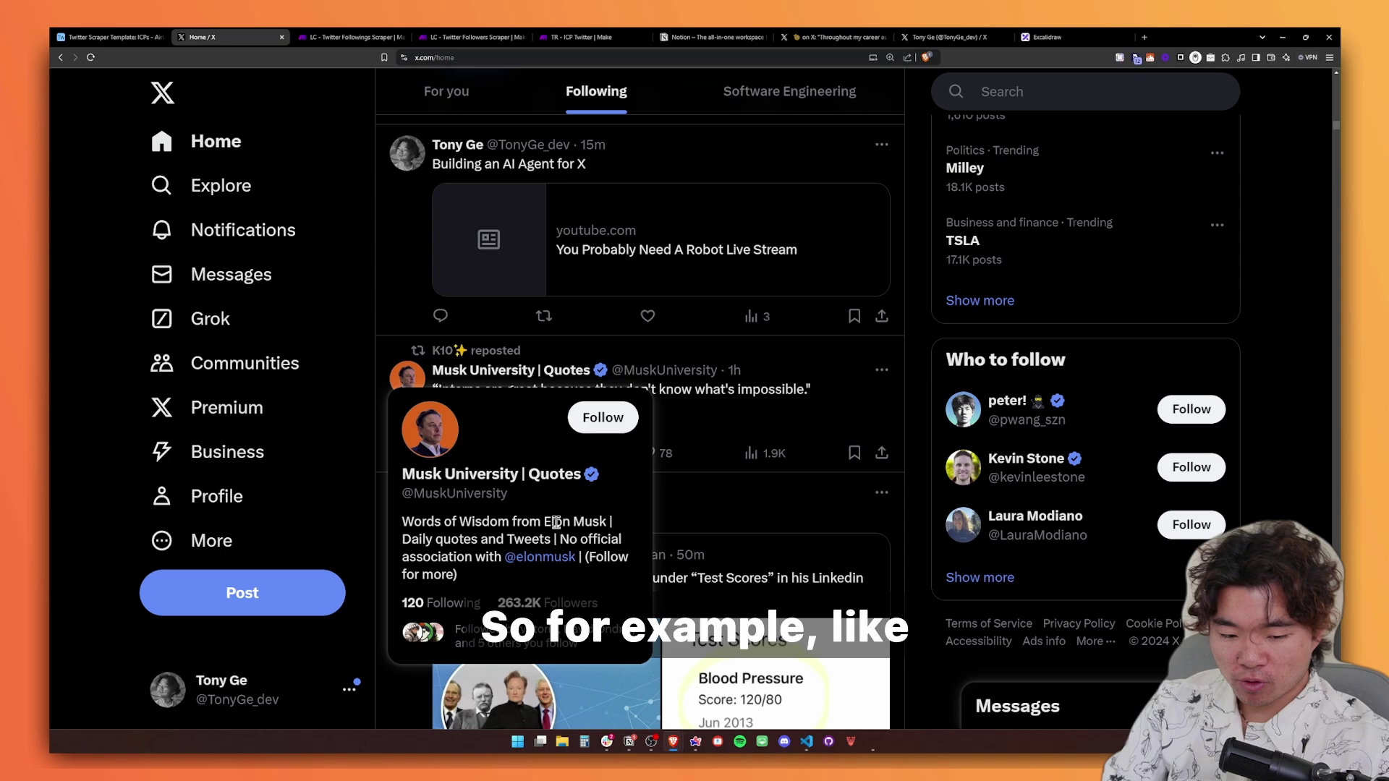
- Read the quote account's bio and more profile cards, pausing the inline video
scroll(510, 521, down, 3)
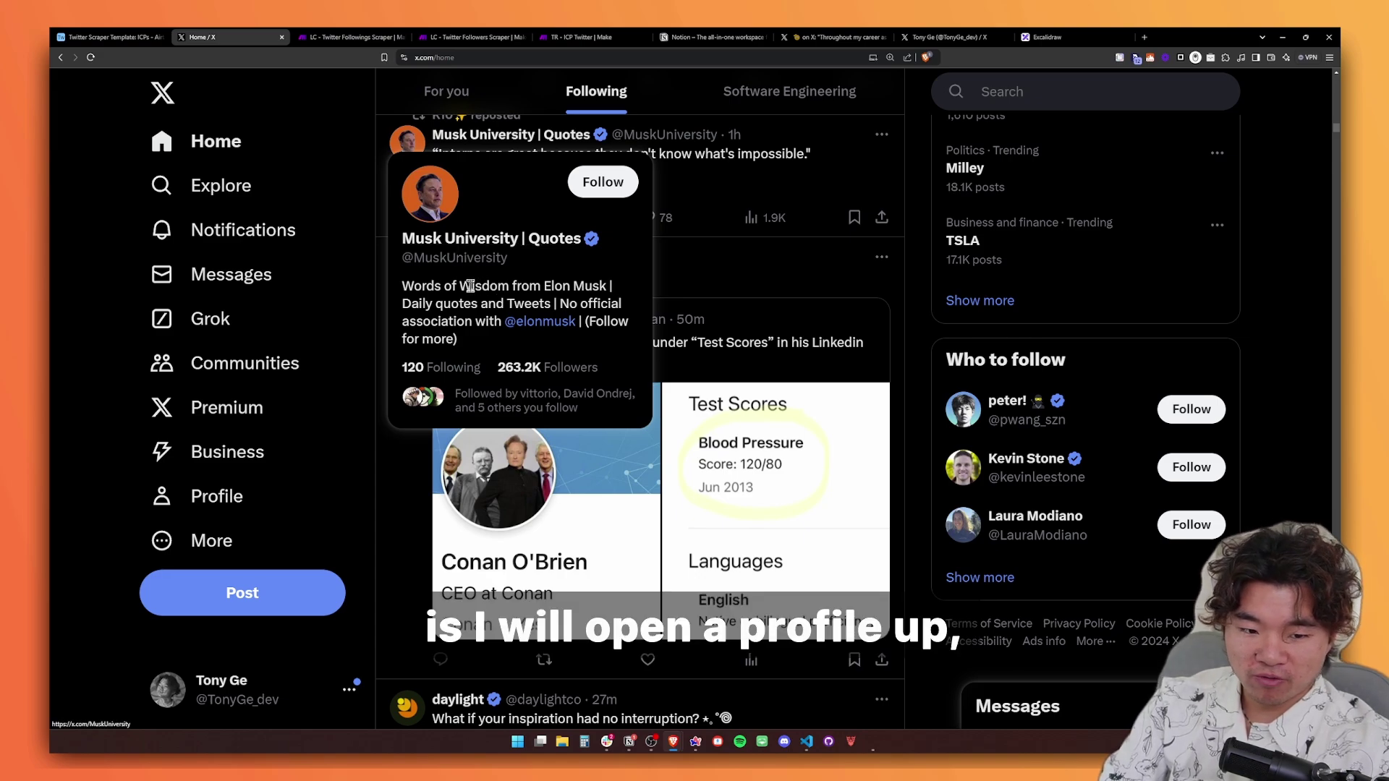
drag(419, 287, 463, 351)
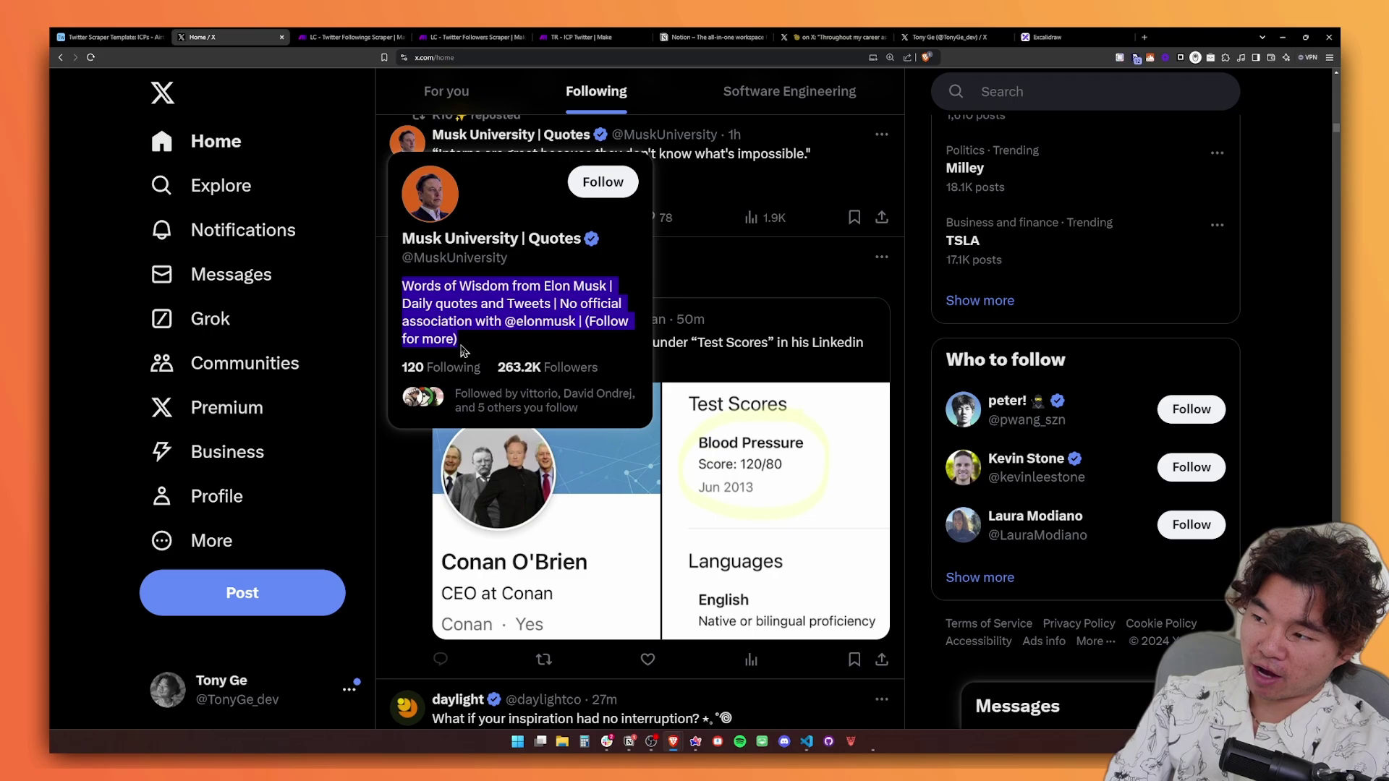
scroll(919, 286, down, 3)
scroll(916, 279, down, 6)
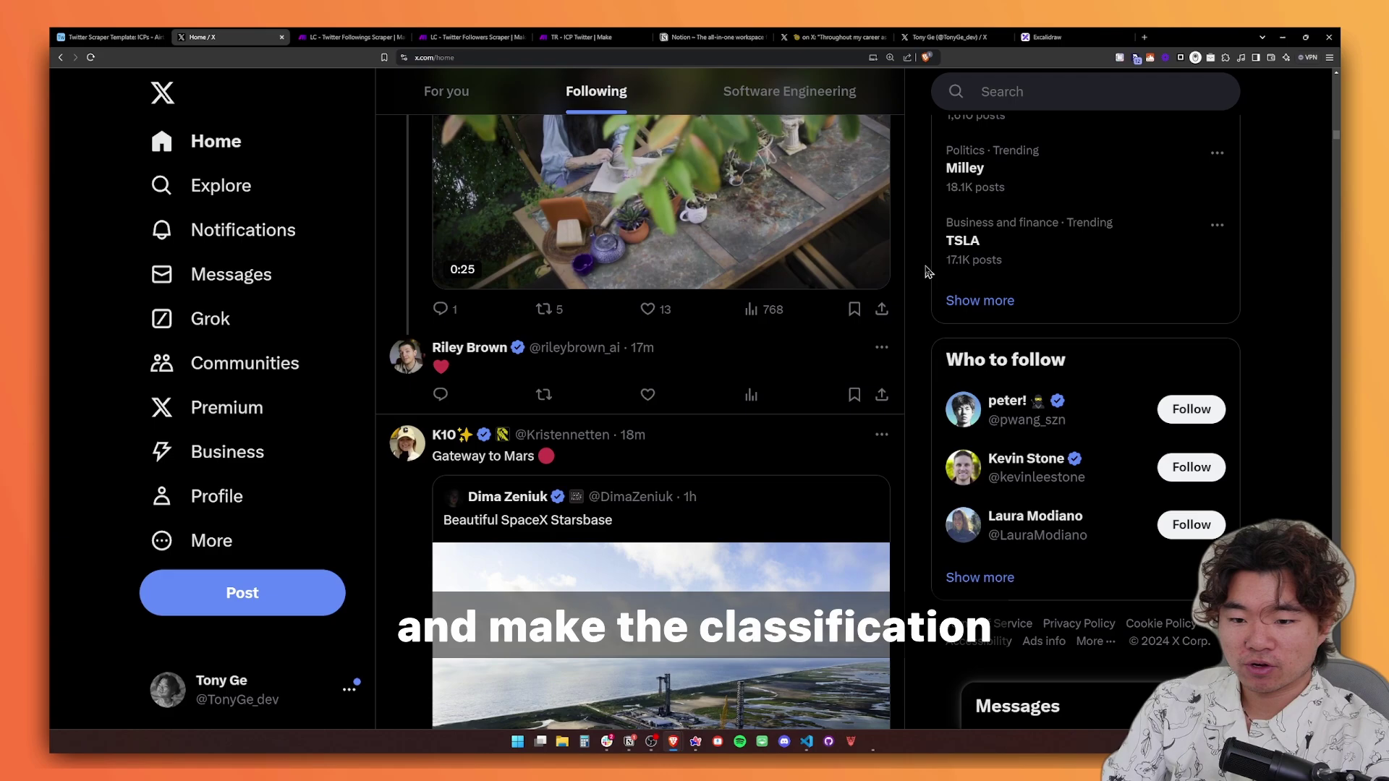
scroll(921, 277, down, 2)
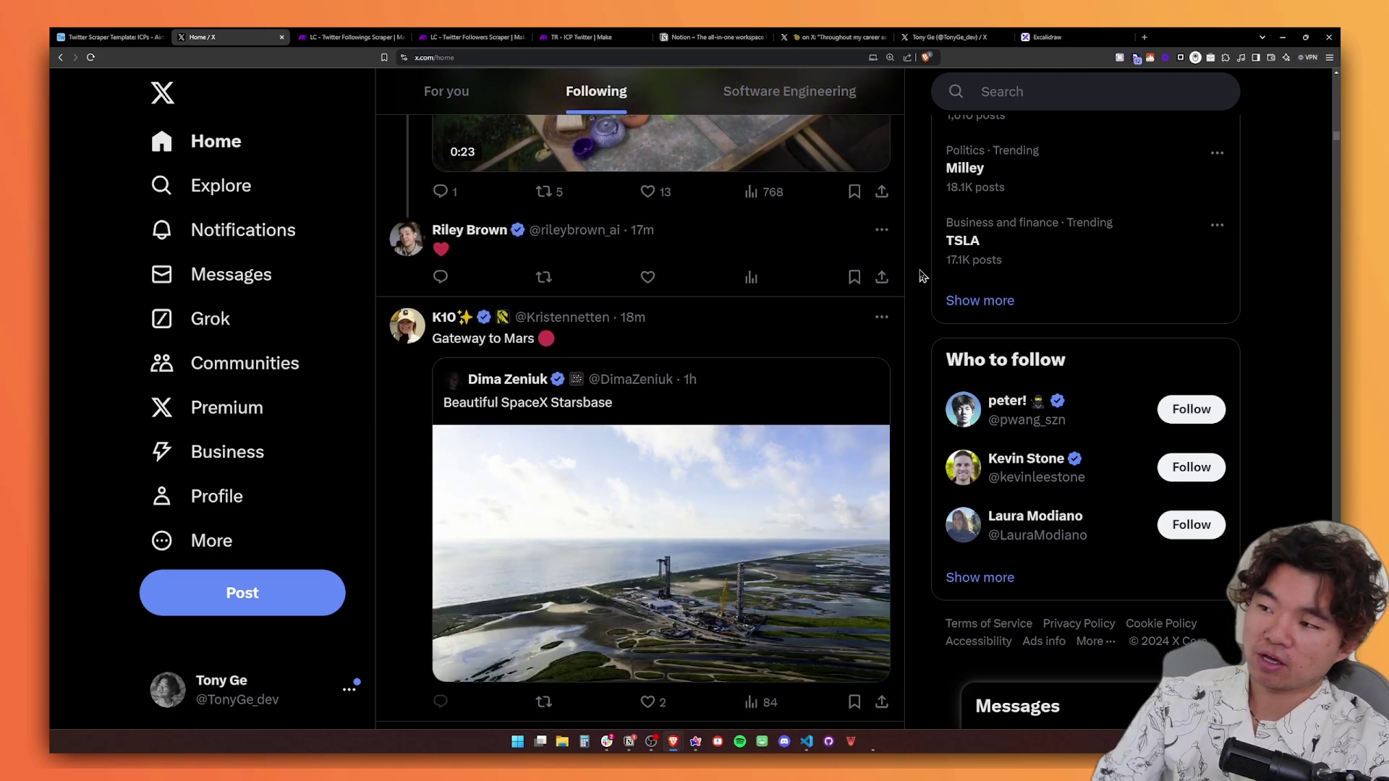
click(452, 152)
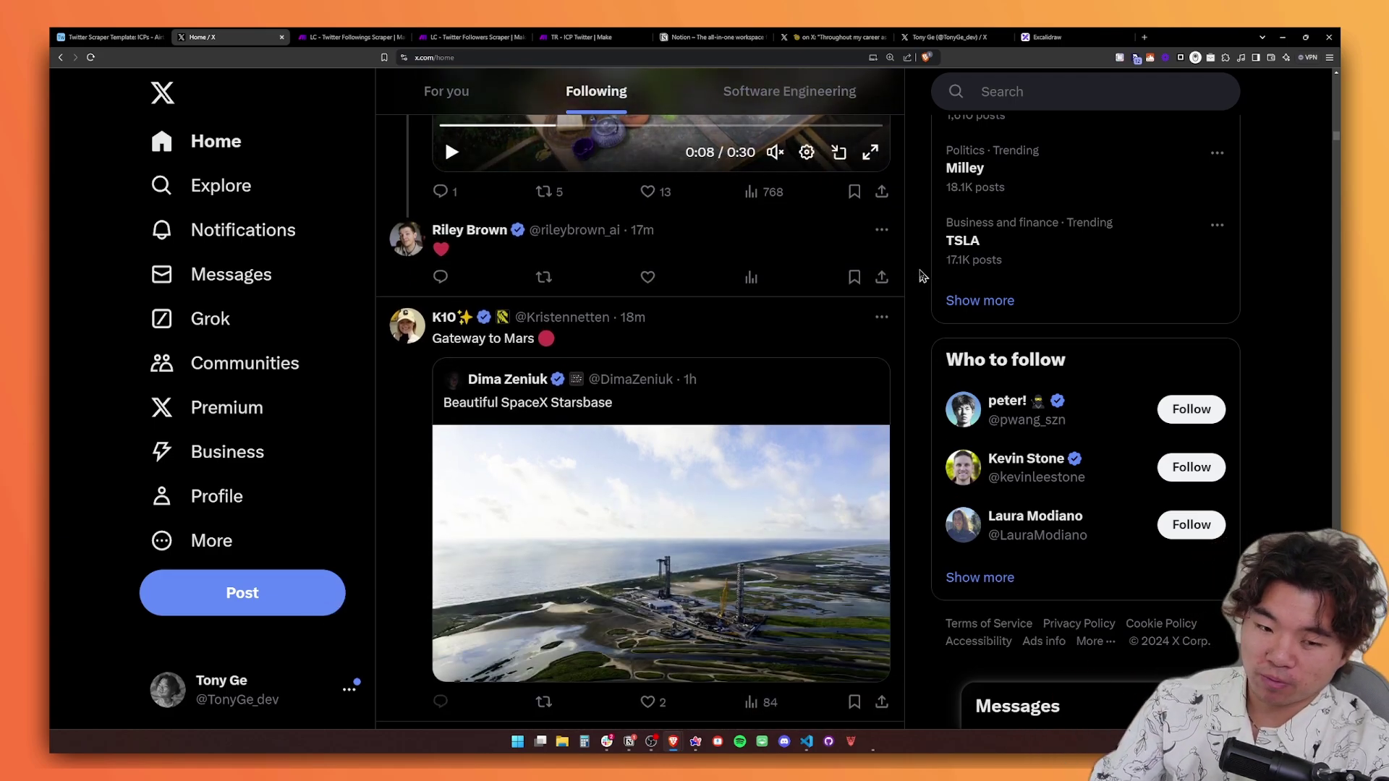
mouse_move(435, 331)
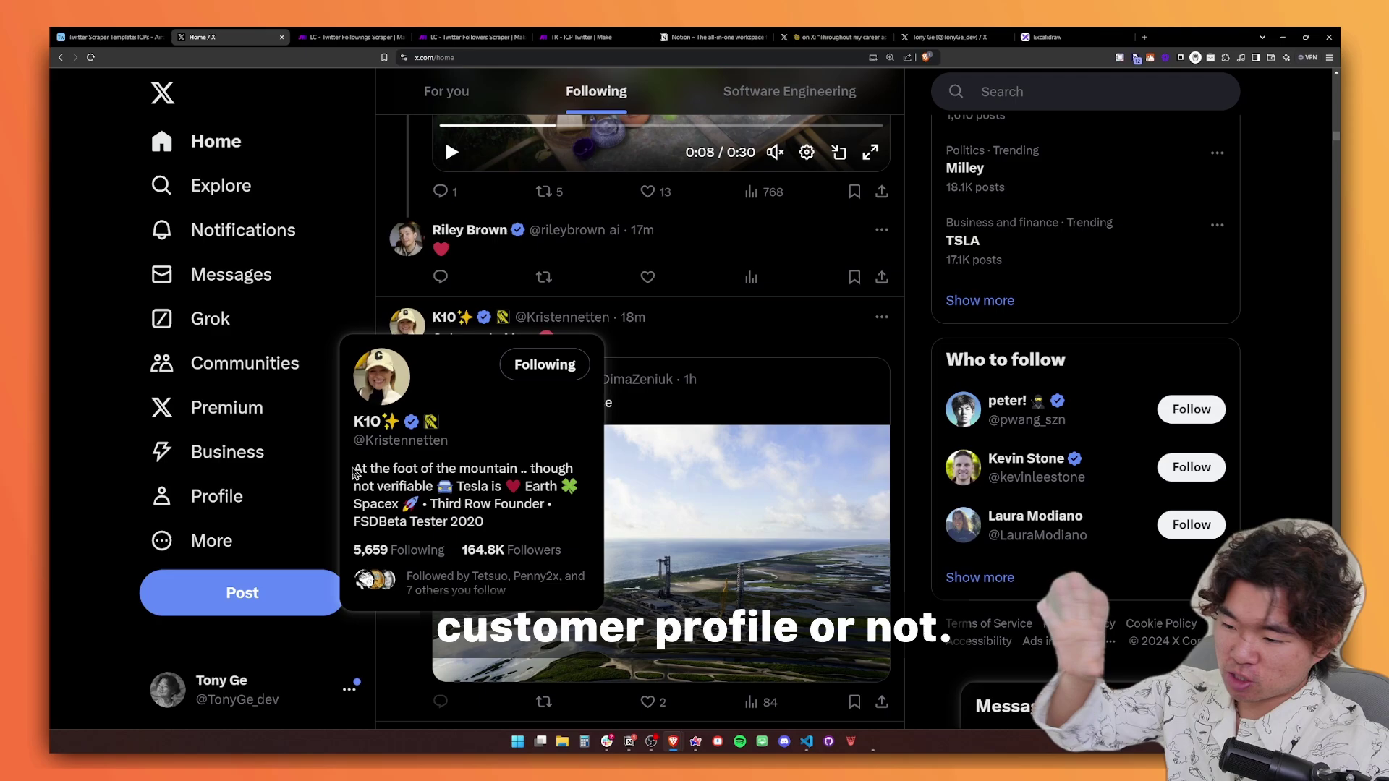
scroll(539, 192, down, 2)
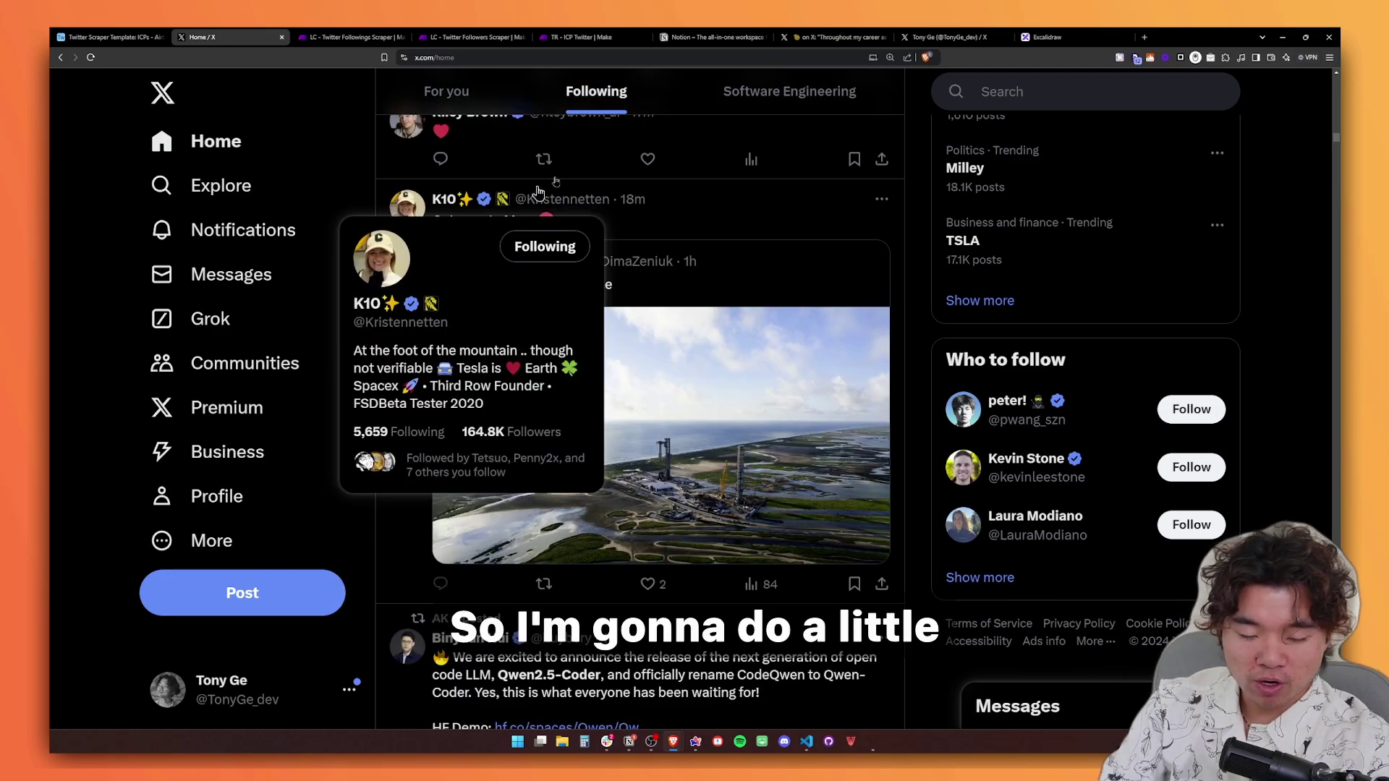
- Start a 'Prompt:' text block: 'I'm looking for people who are building AI powered products/applications/websites'
click(1057, 37)
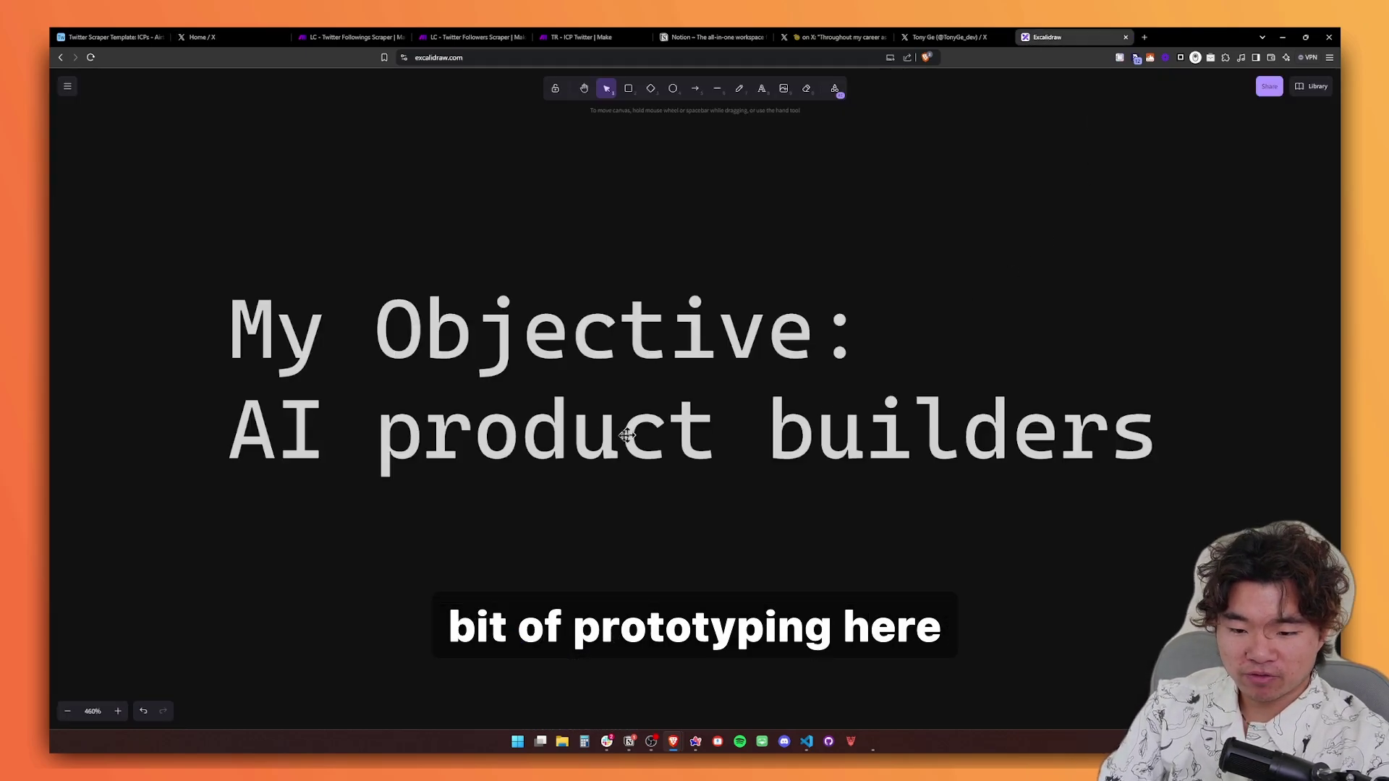
scroll(626, 435, down, 8)
double_click(530, 288)
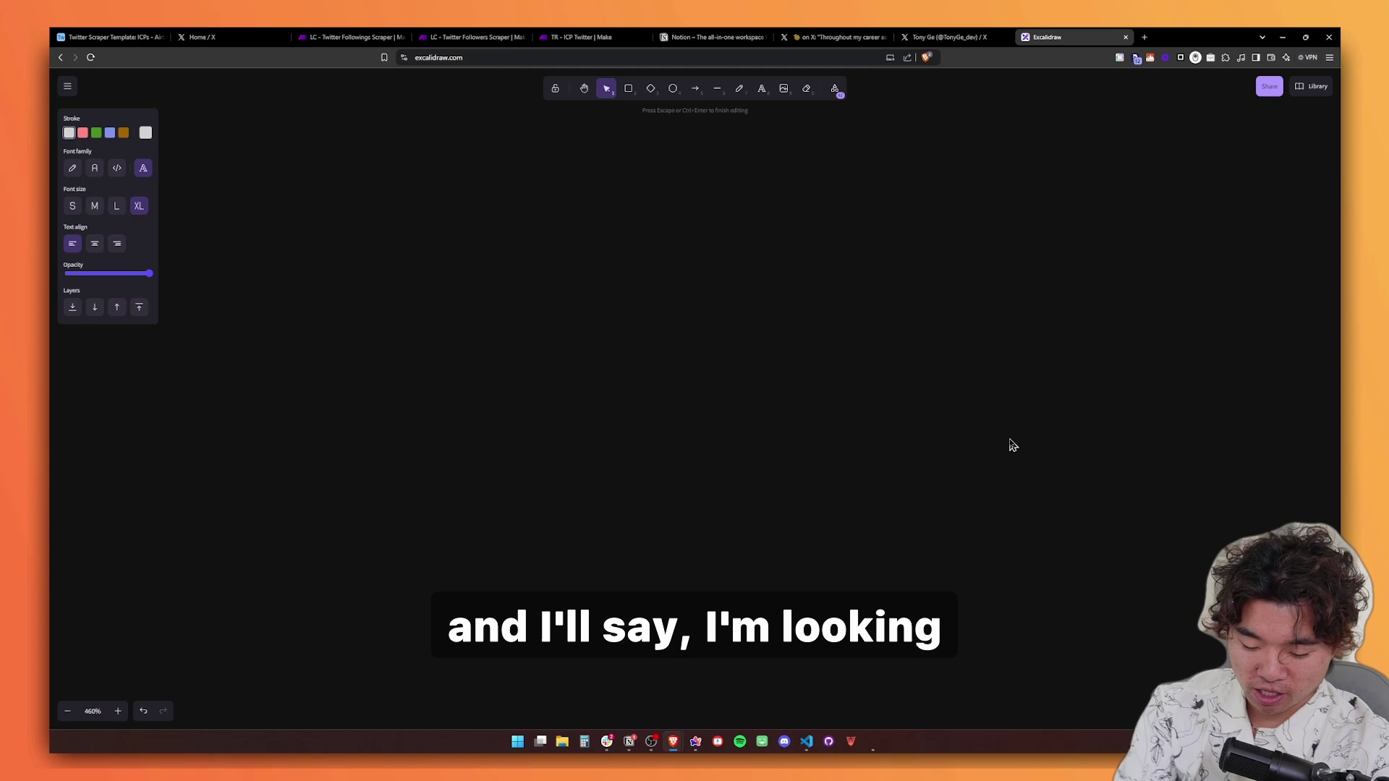
text(Prompt:)
key(Return)
text(I'm looking f)
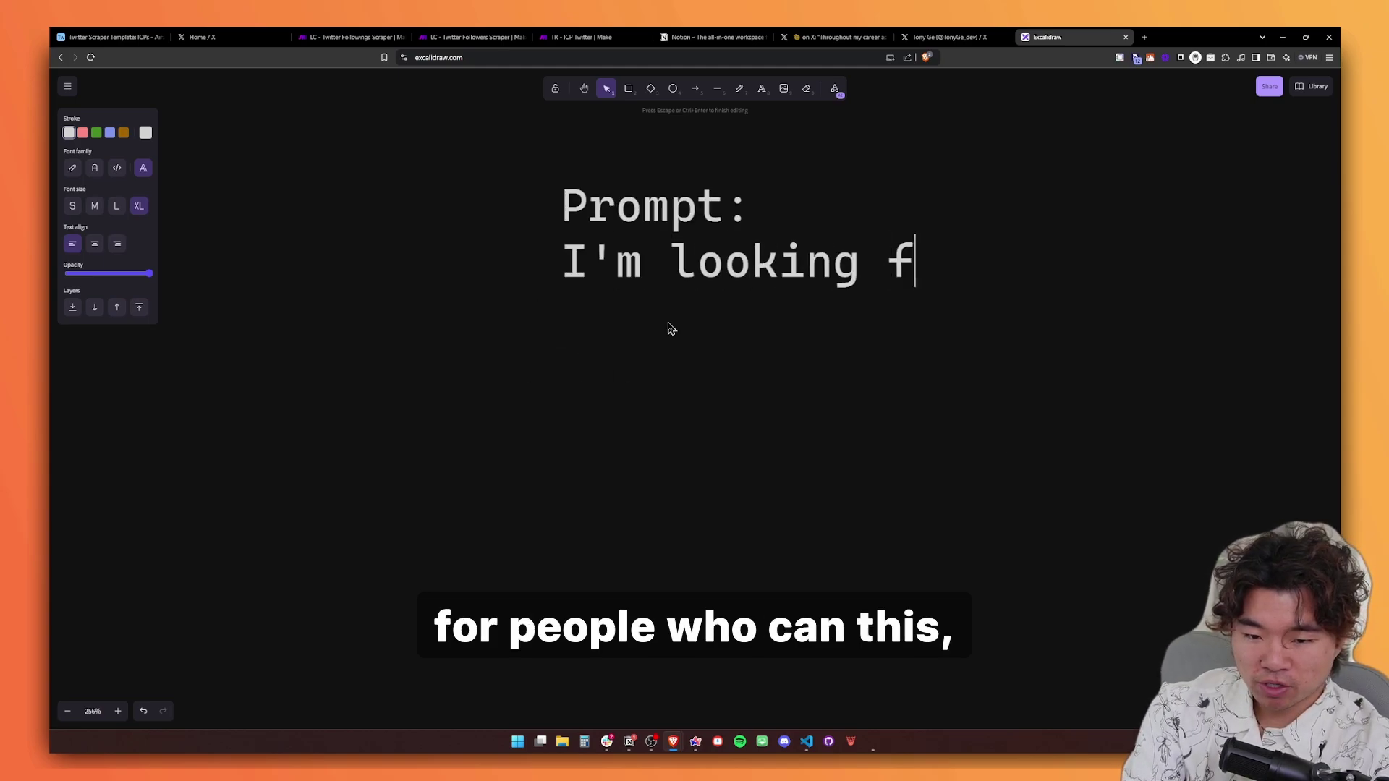
text(or people who)
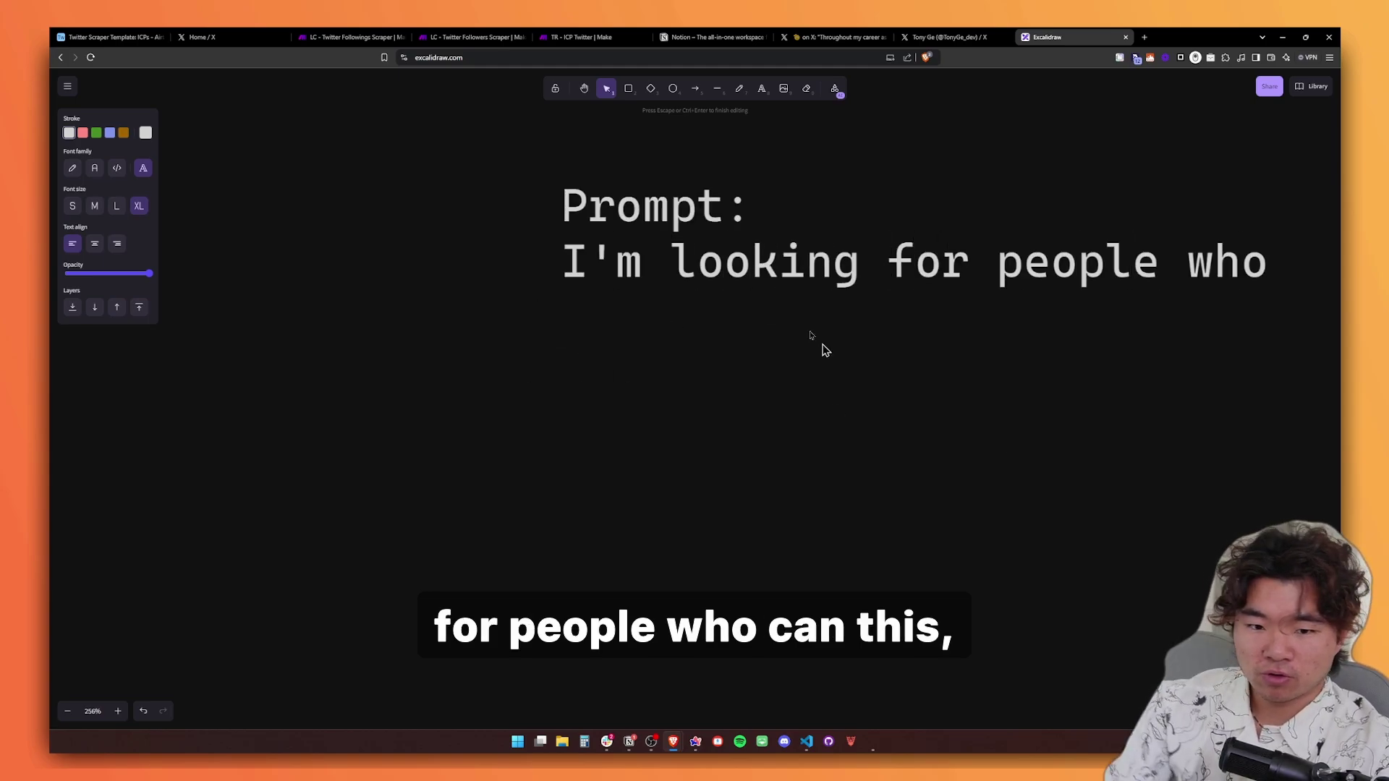
text(are building)
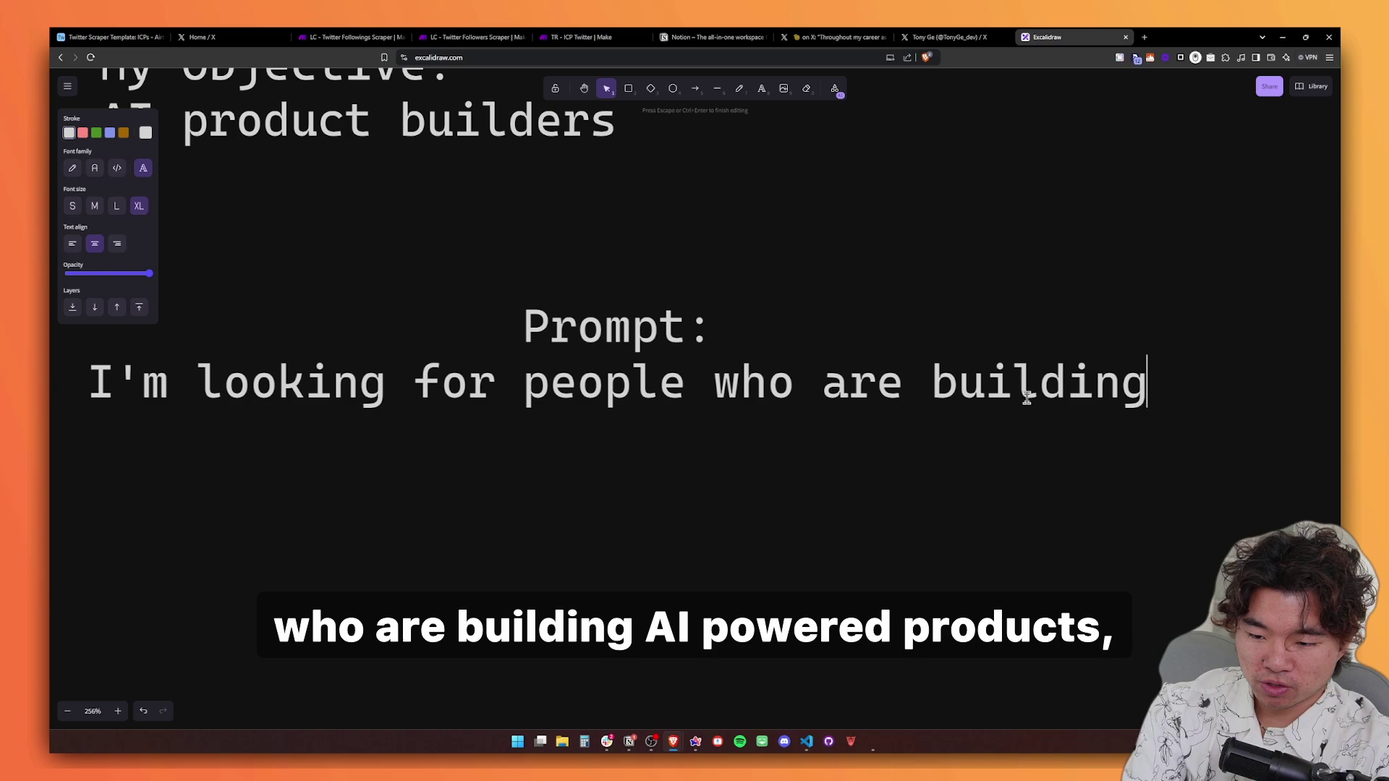
key(Return)
text(AI powered p)
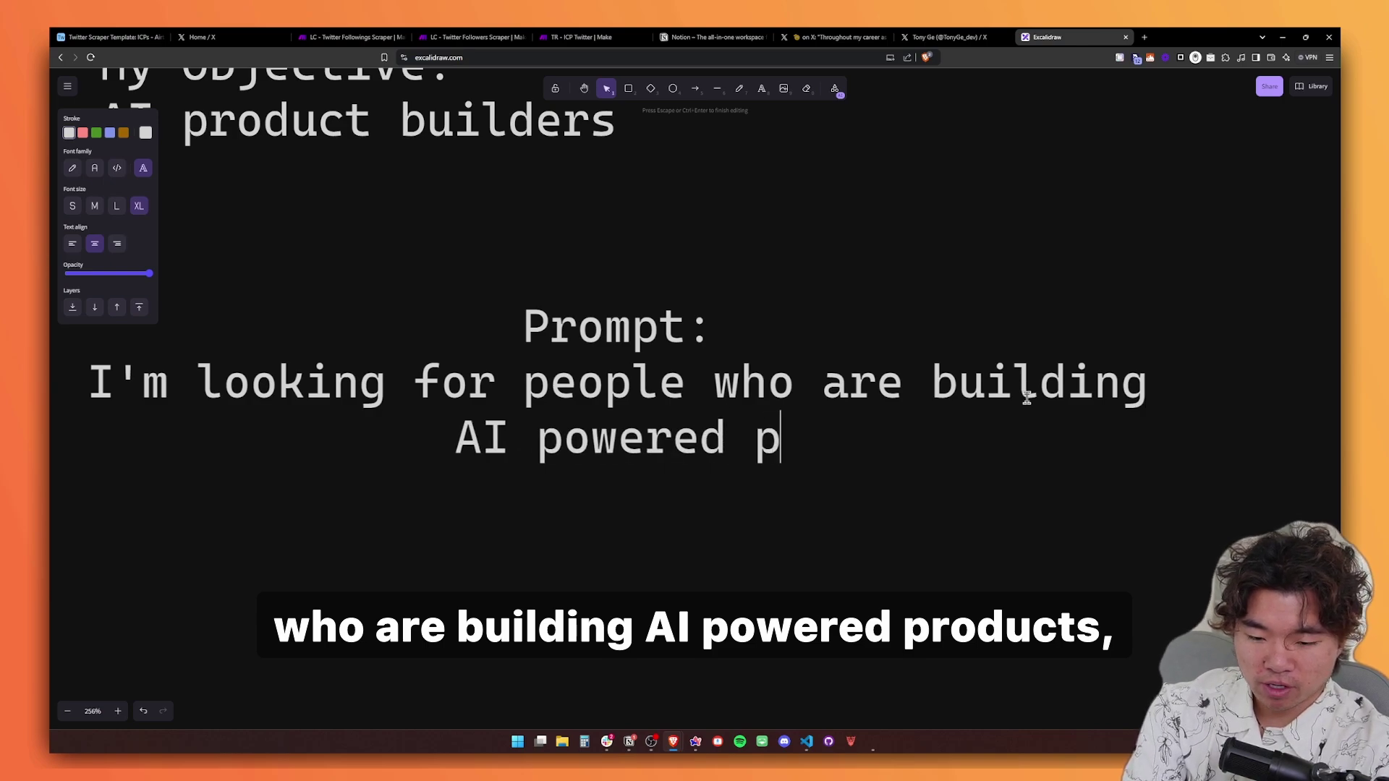
text(roducts/applications/)
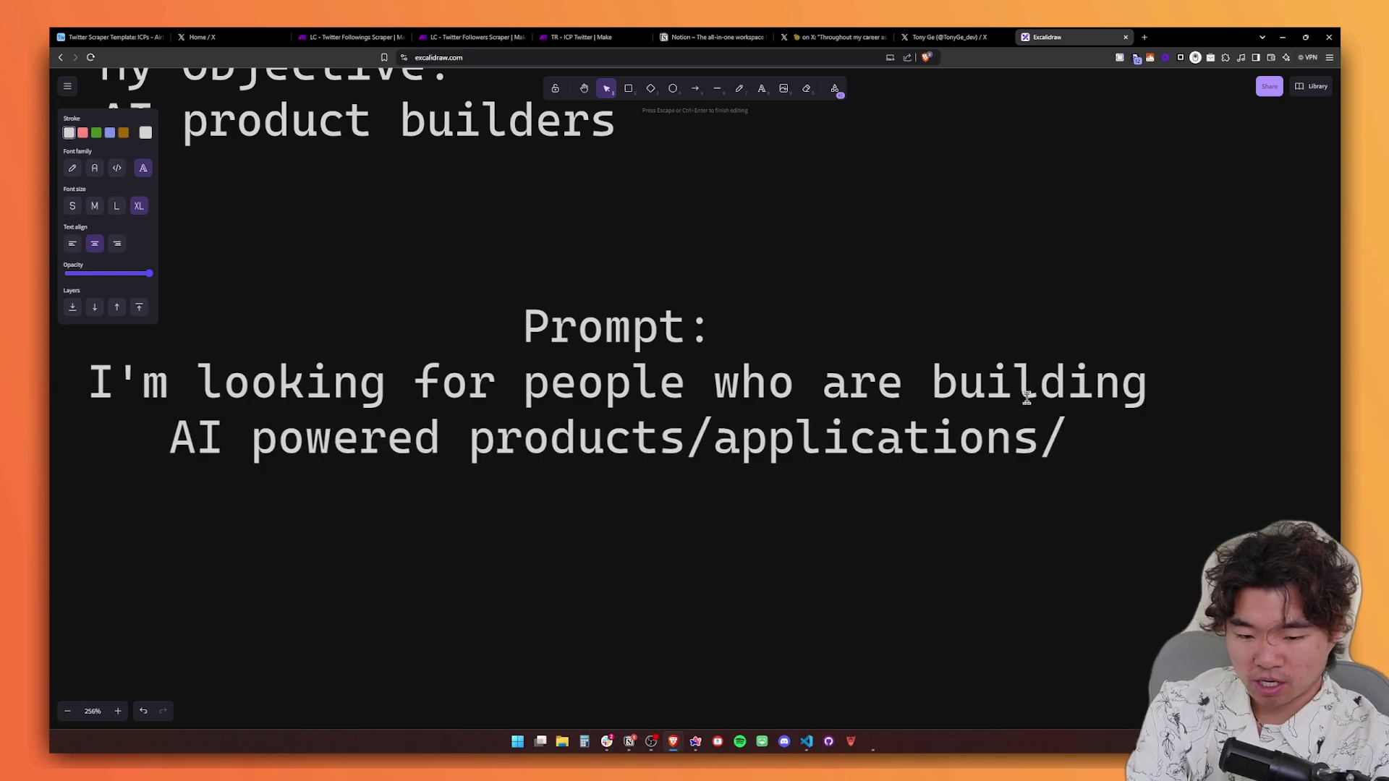
text(websites)
- End the prompt with '. Does this bio fit my description?' and select all its text
scroll(868, 533, up, 1)
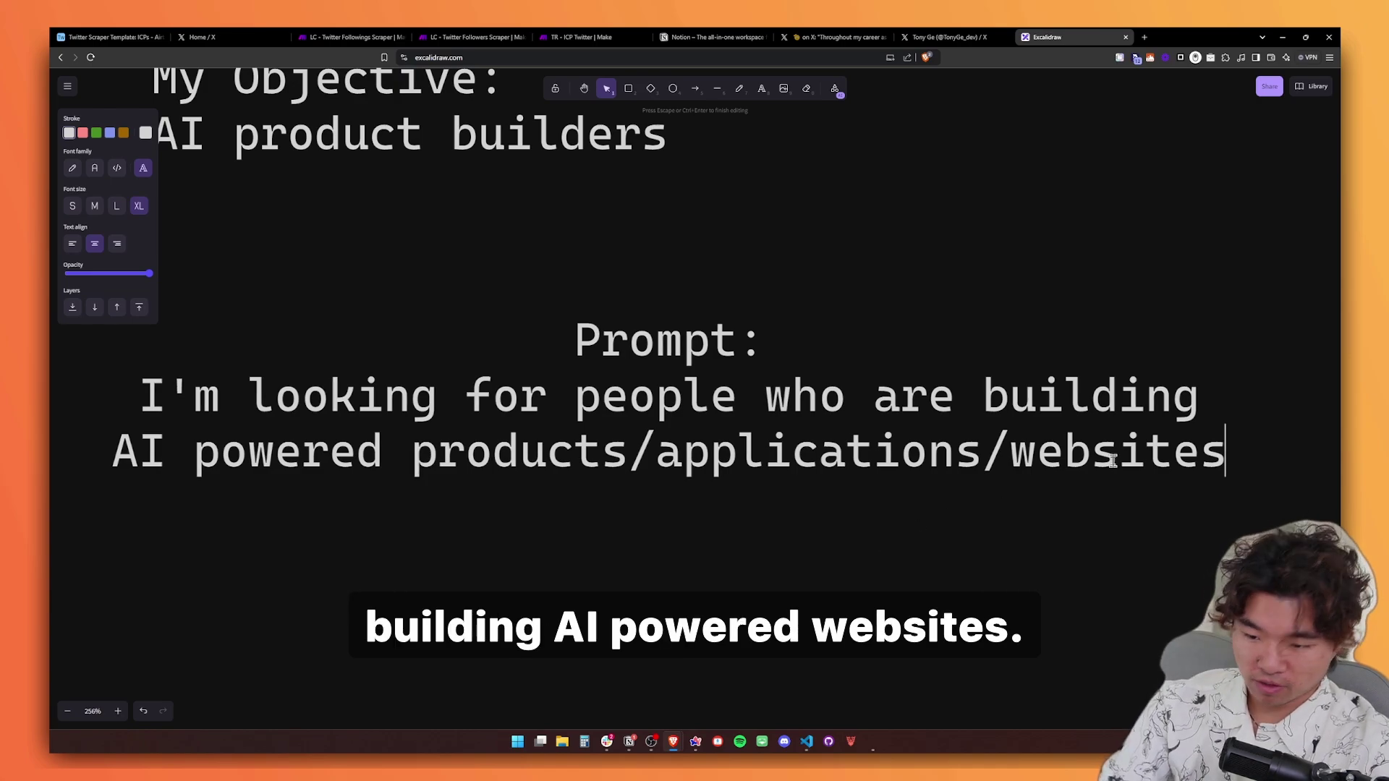
text(. Does this person)
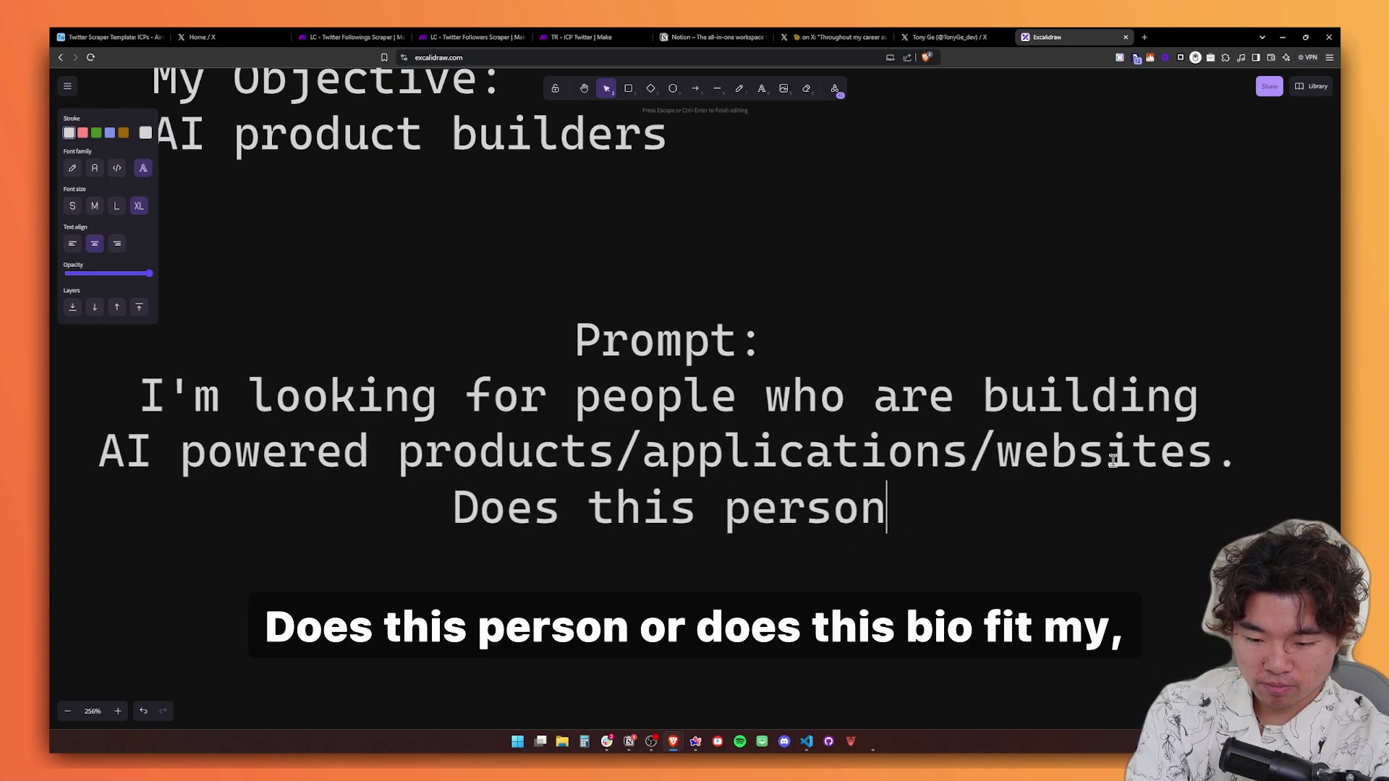
key(ctrl+shift+Left)
text(des)
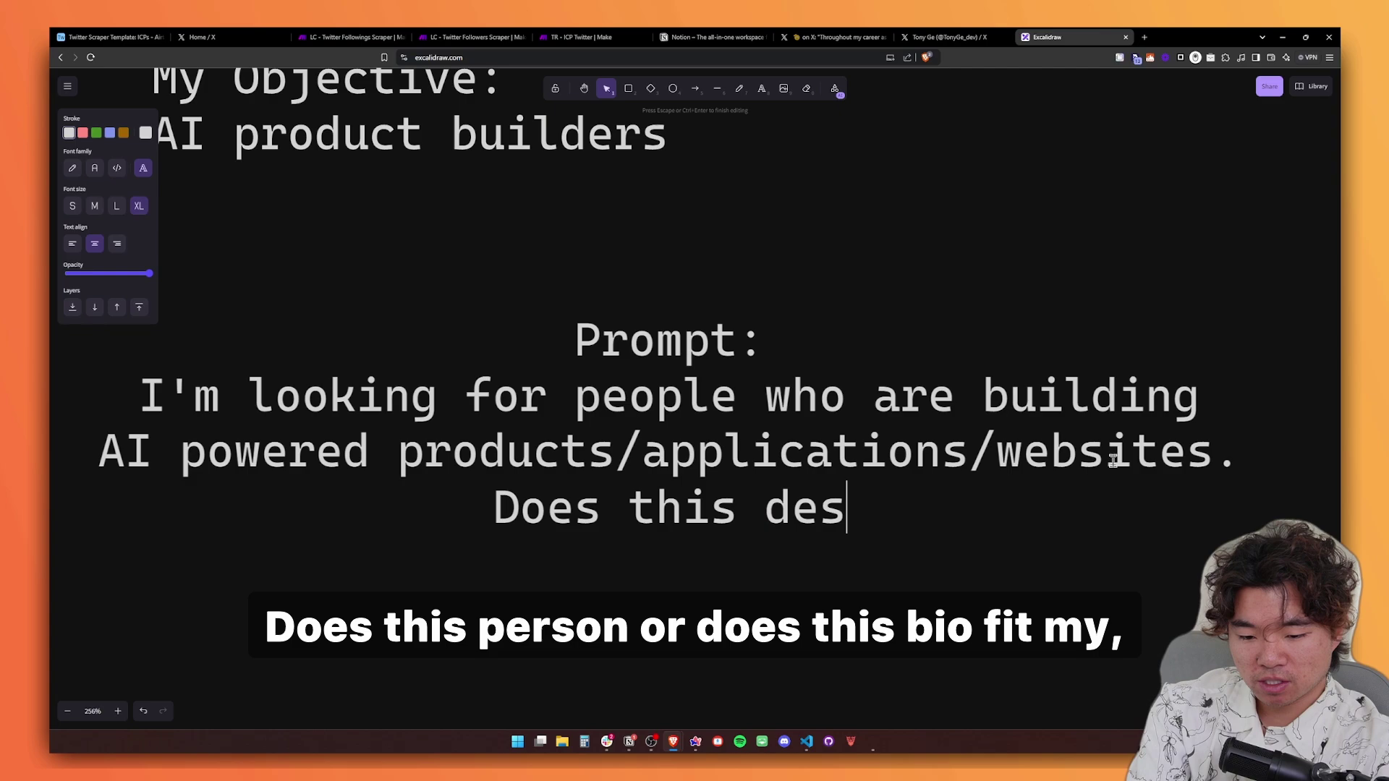
key(BackSpace)
key(BackSpace)
key(BackSpace)
text(bio fit my )
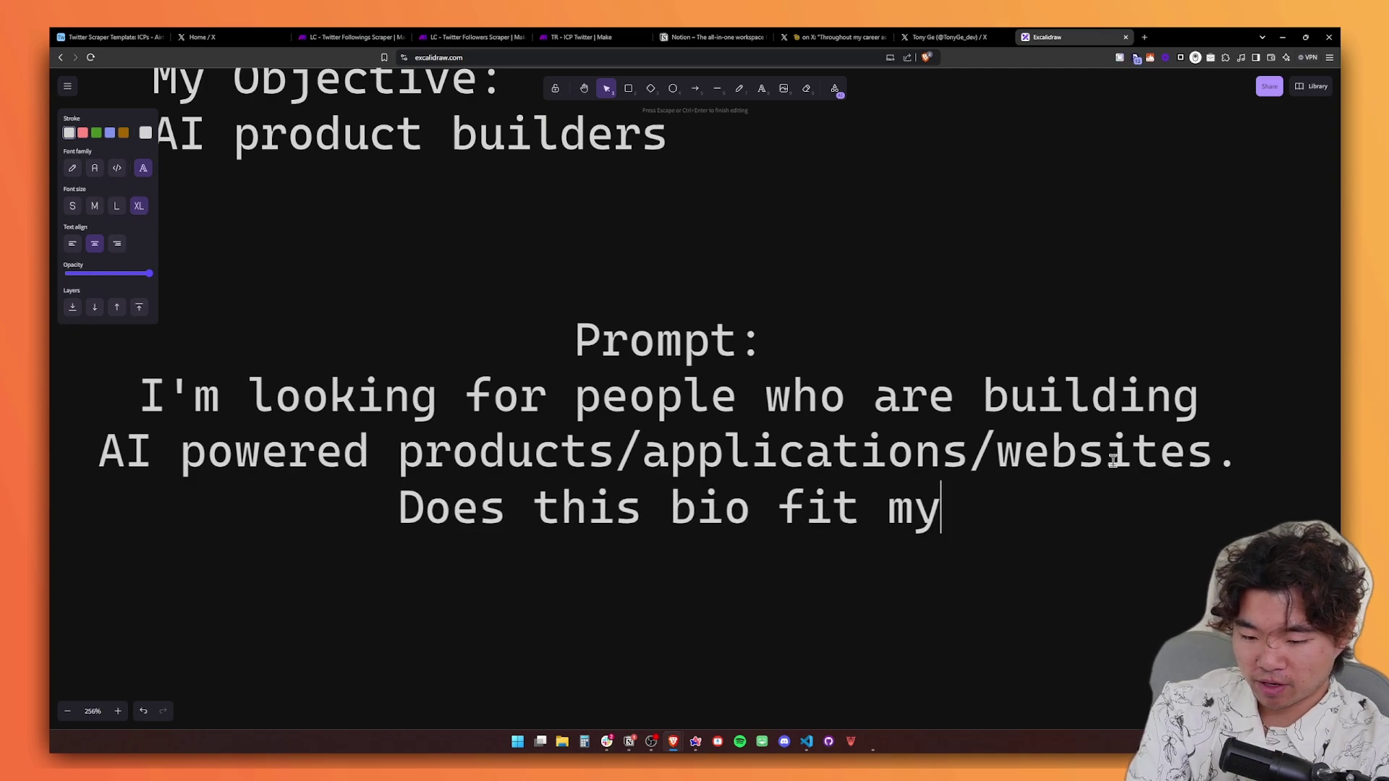
text(description?)
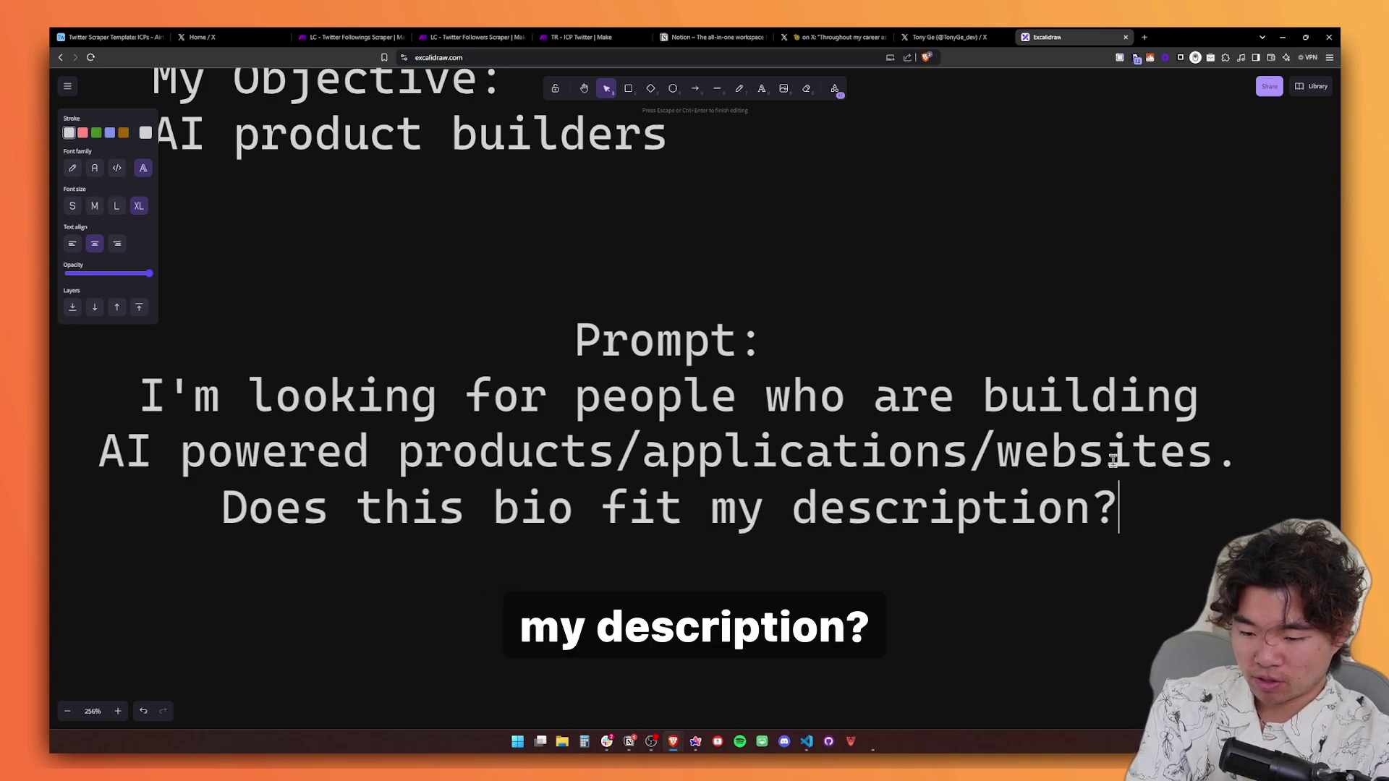
scroll(1113, 461, down, 1)
scroll(1112, 461, left, 1)
triple_click(828, 392)
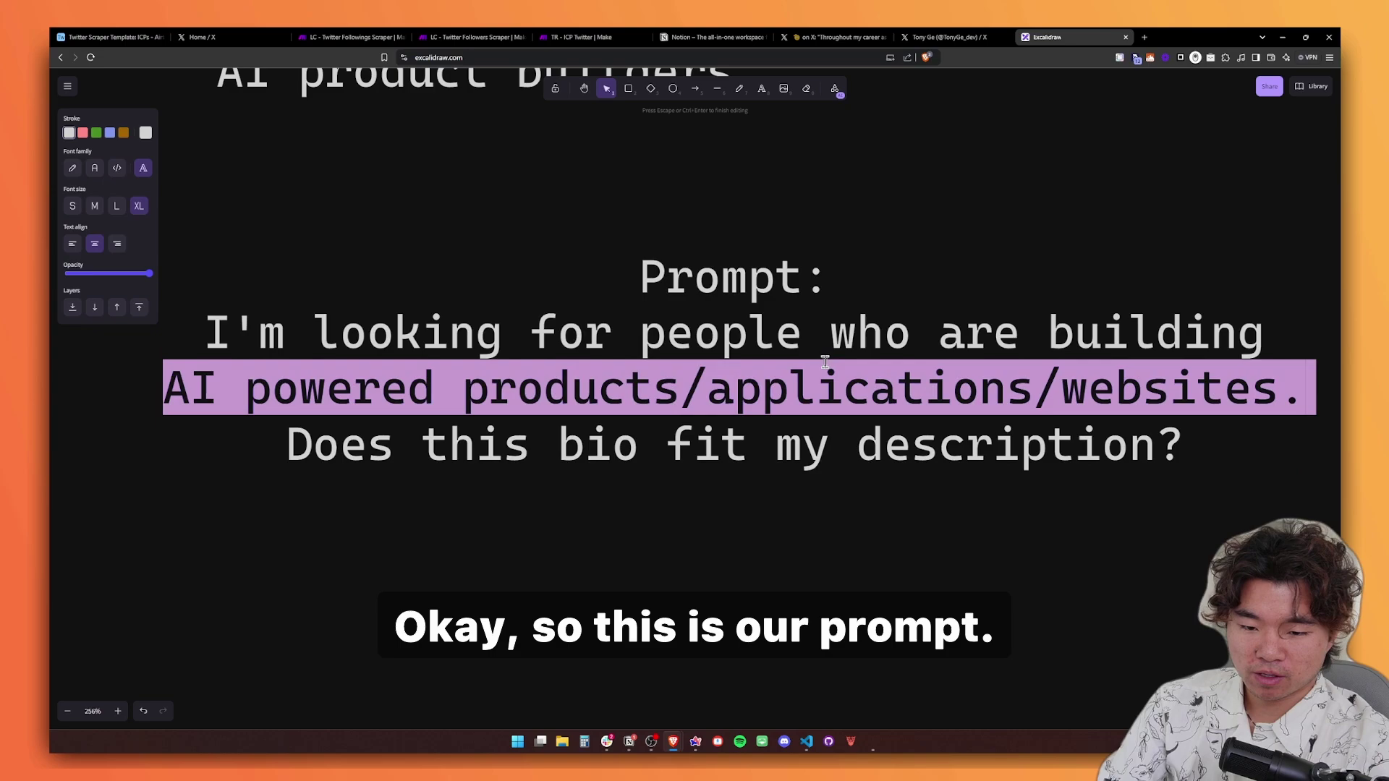
key(ctrl+a)
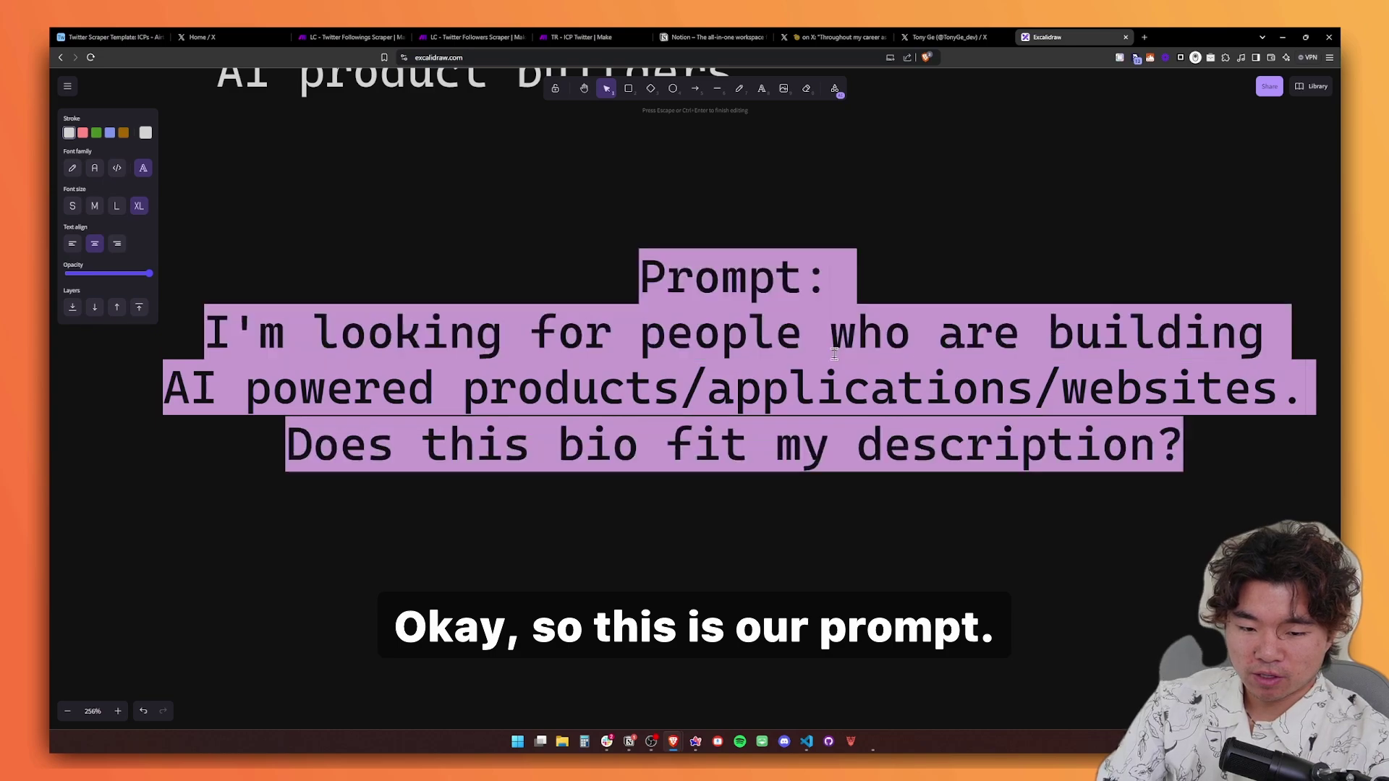
- Open a new browser tab and load the chat site
click(1145, 39)
text(chat)
key(Return)
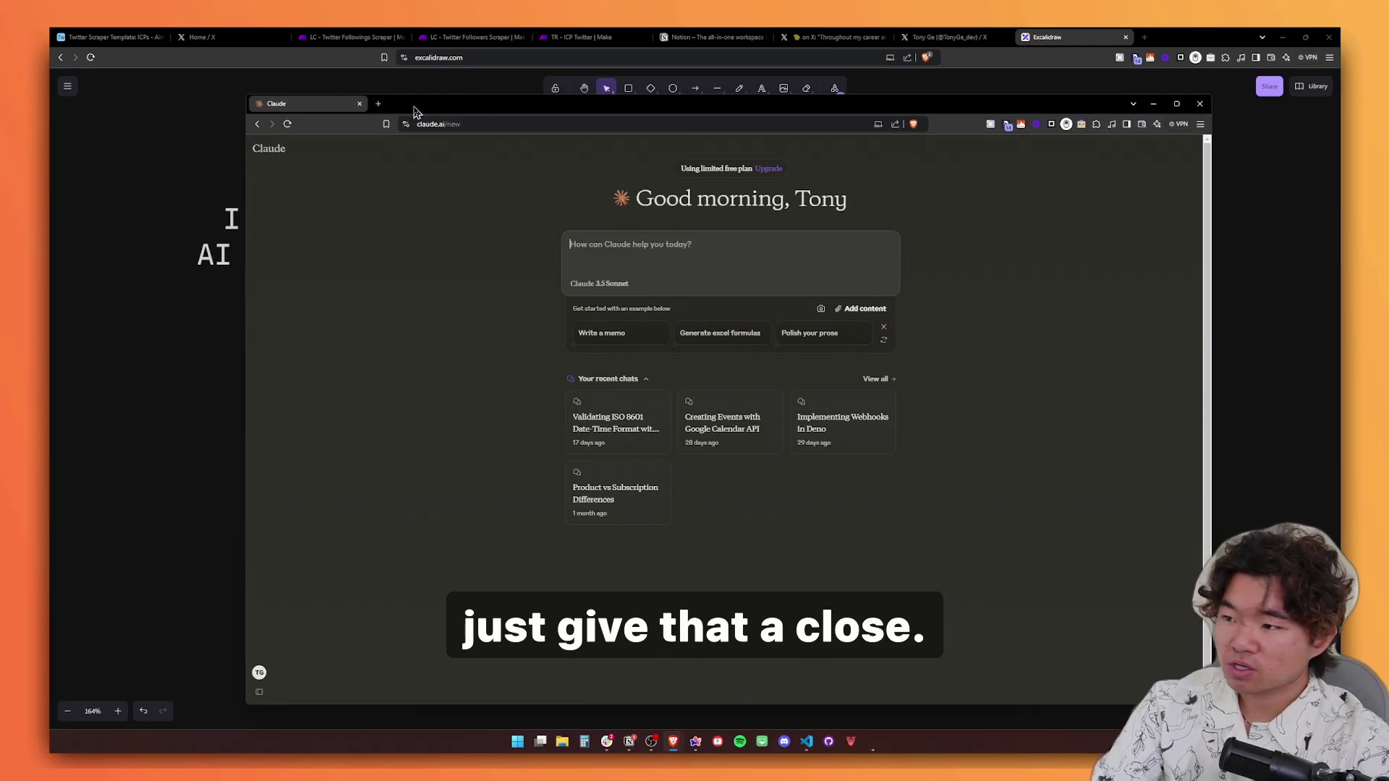
- Copy the Excalidraw prompt into Claude's message box, undoing an accidental JSON paste
click(360, 103)
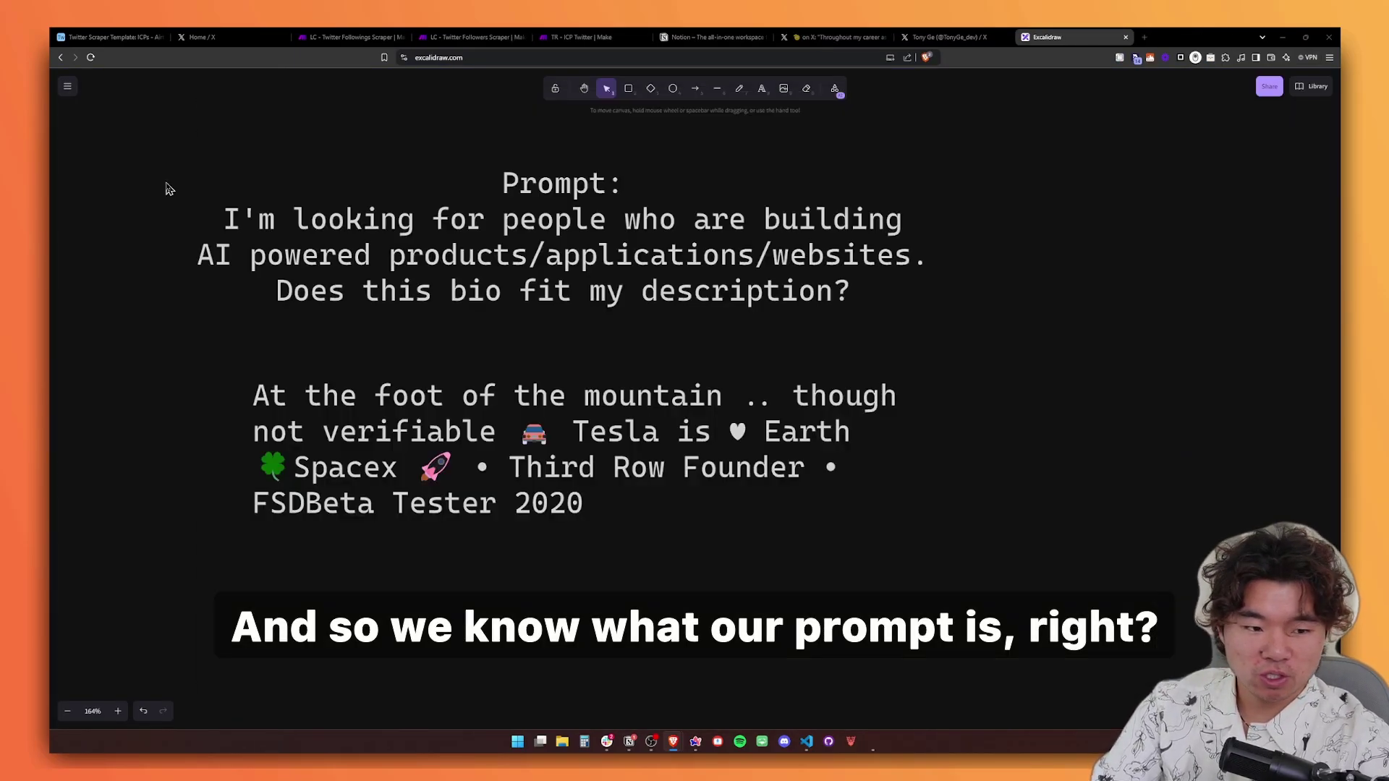
triple_click(529, 273)
key(ctrl+a)
key(alt+Tab)
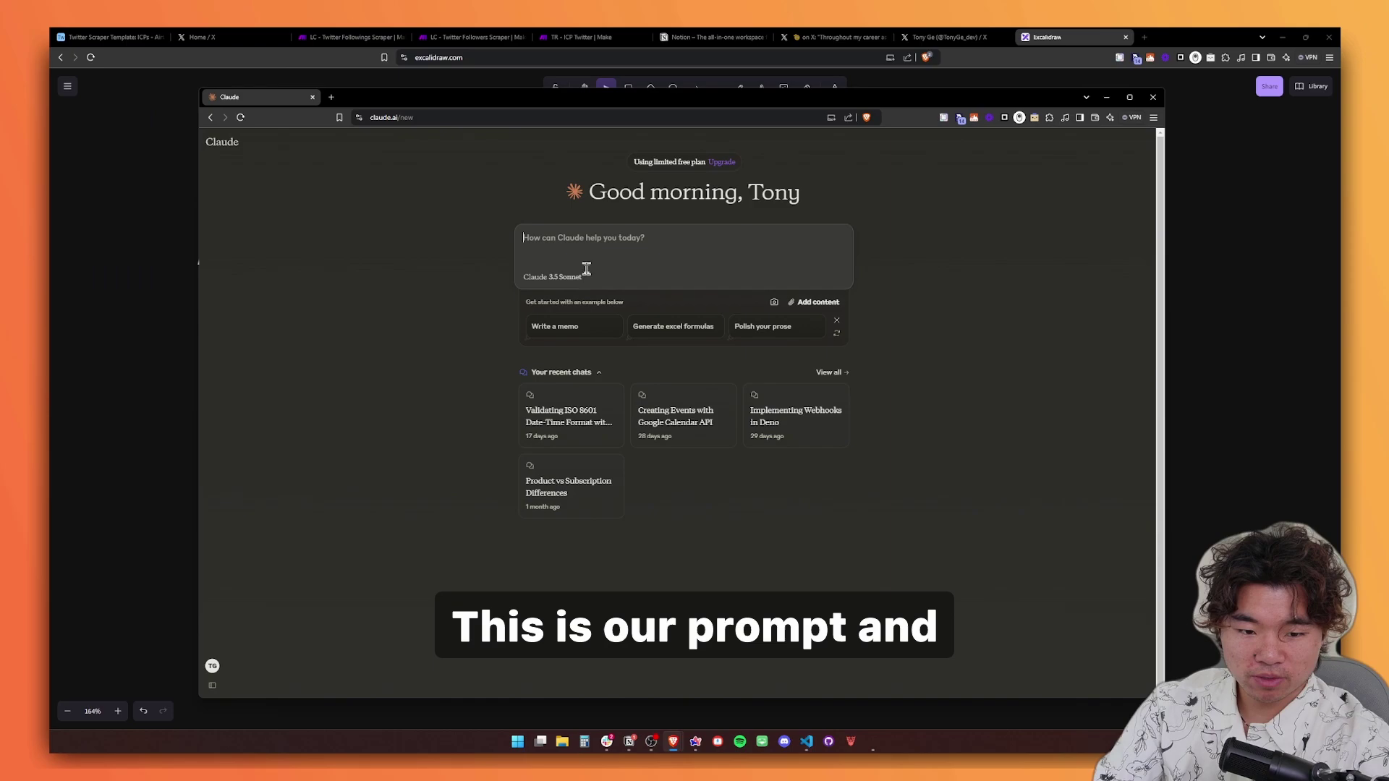
key(alt+Tab)
click(431, 393)
key(ctrl+c)
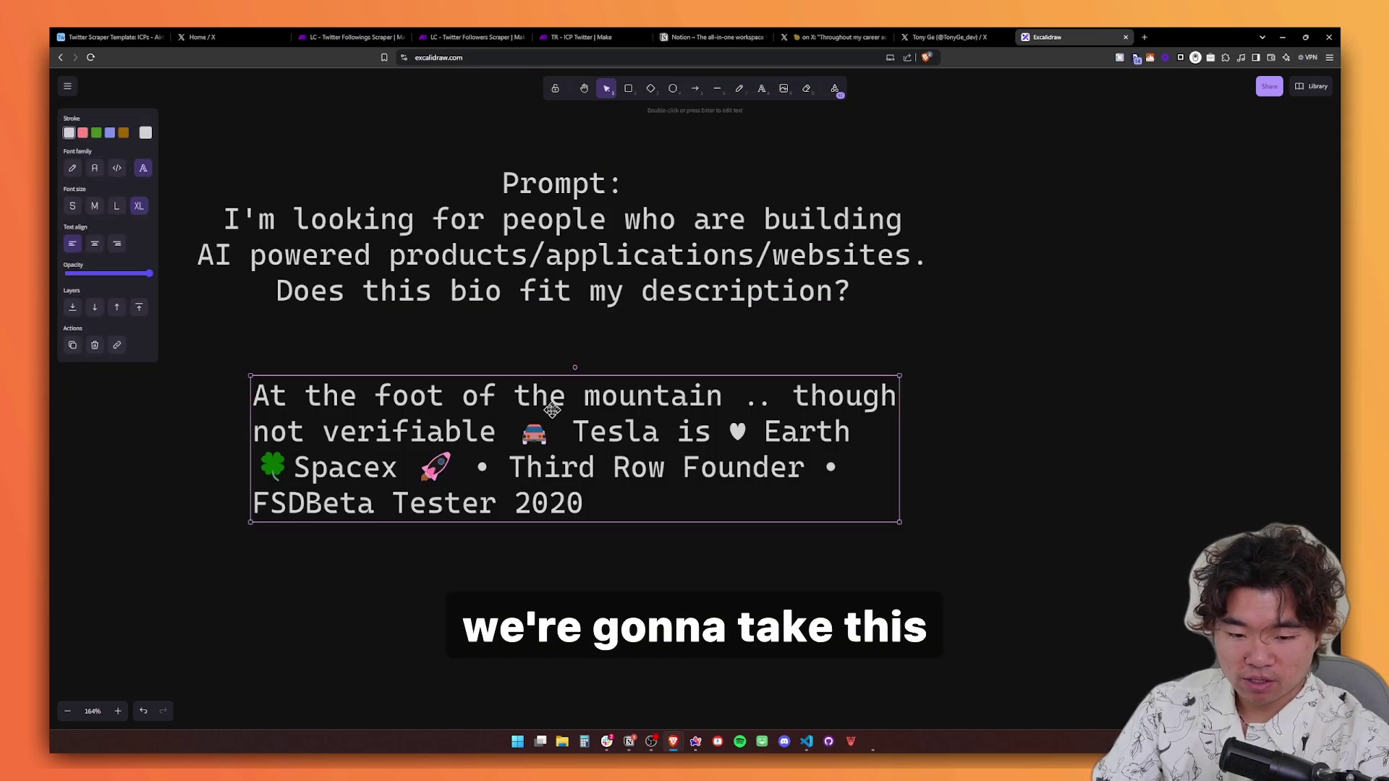
key(alt+Tab)
key(ctrl+v)
key(ctrl+z)
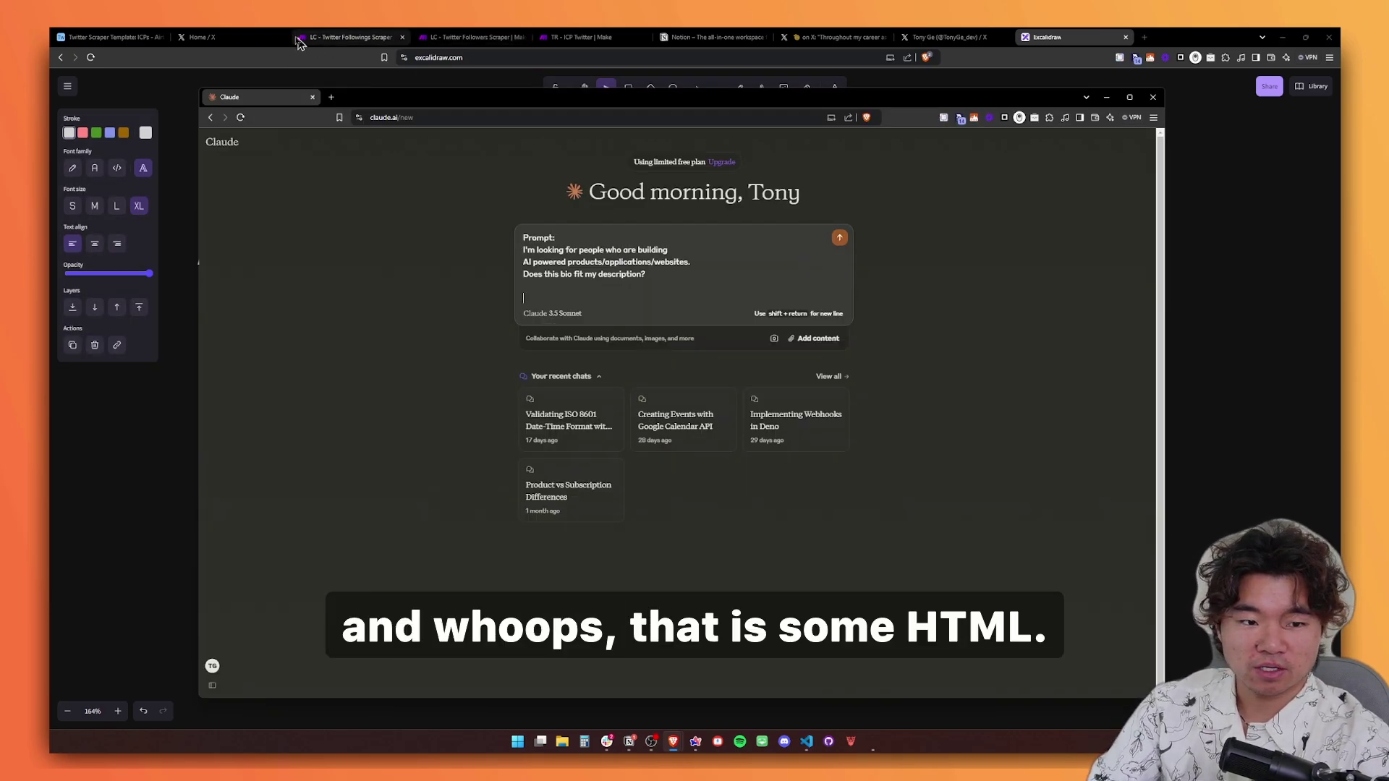
- Paste the Tesla/SpaceX bio from X's hover card below the prompt and send it
click(199, 37)
drag(354, 350, 483, 402)
key(ctrl+c)
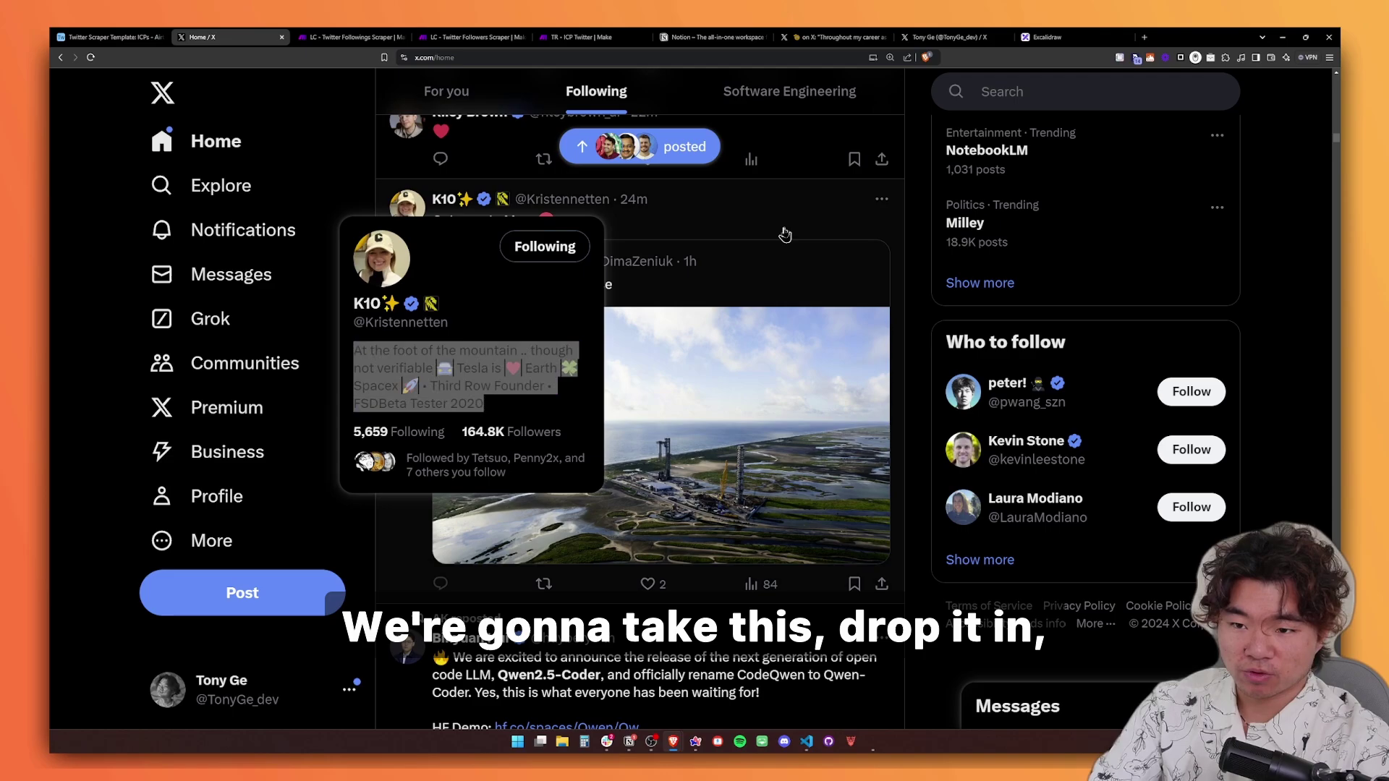
key(alt+Tab)
key(ctrl+v)
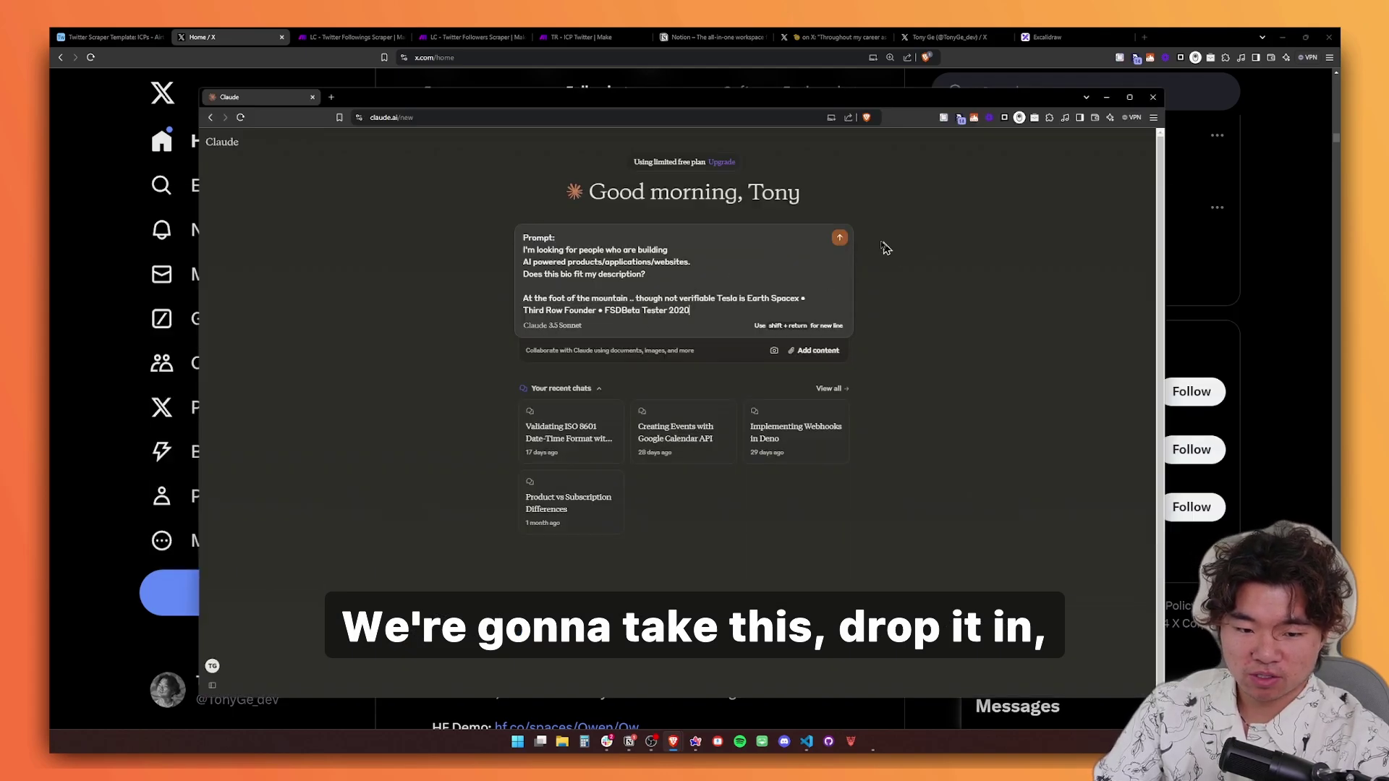
click(840, 240)
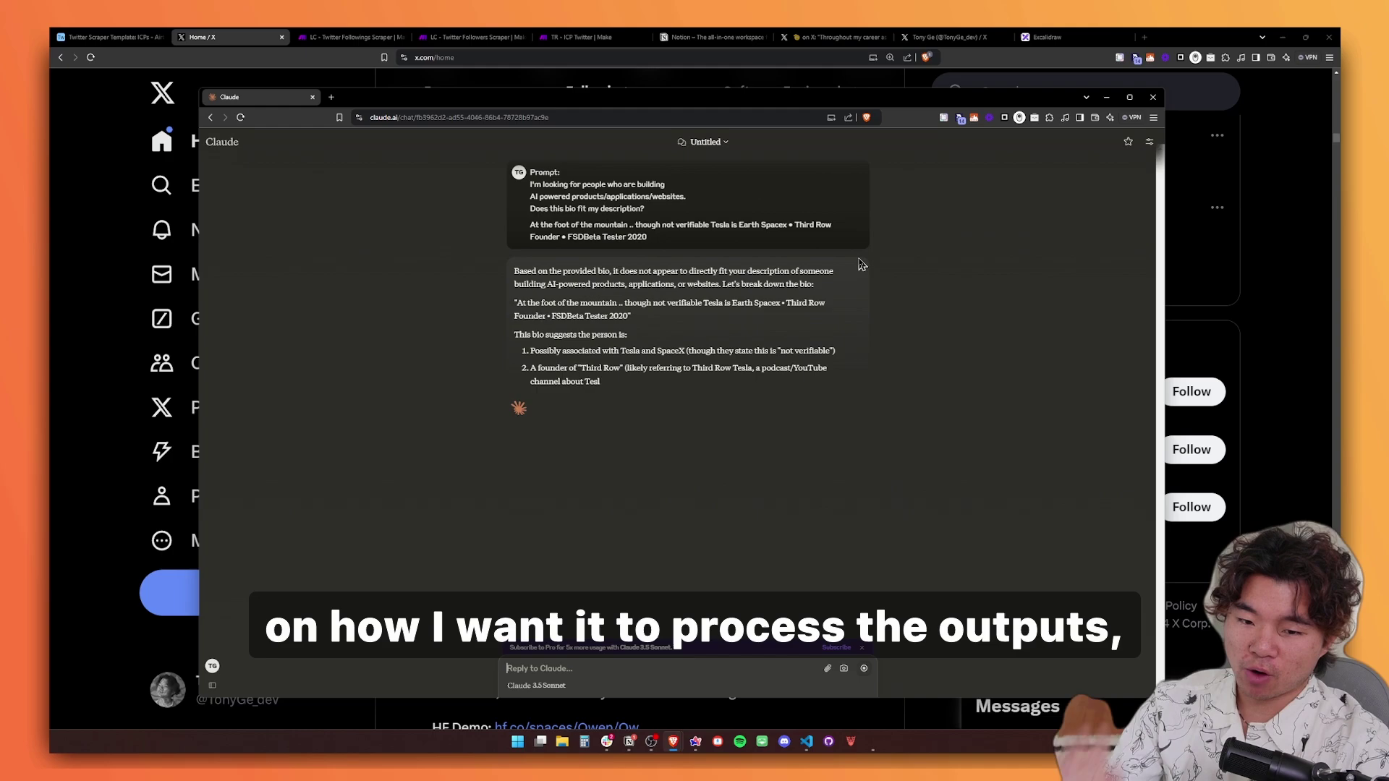
key(ctrl+plus)
key(ctrl+plus)
key(ctrl+plus)
key(ctrl+plus)
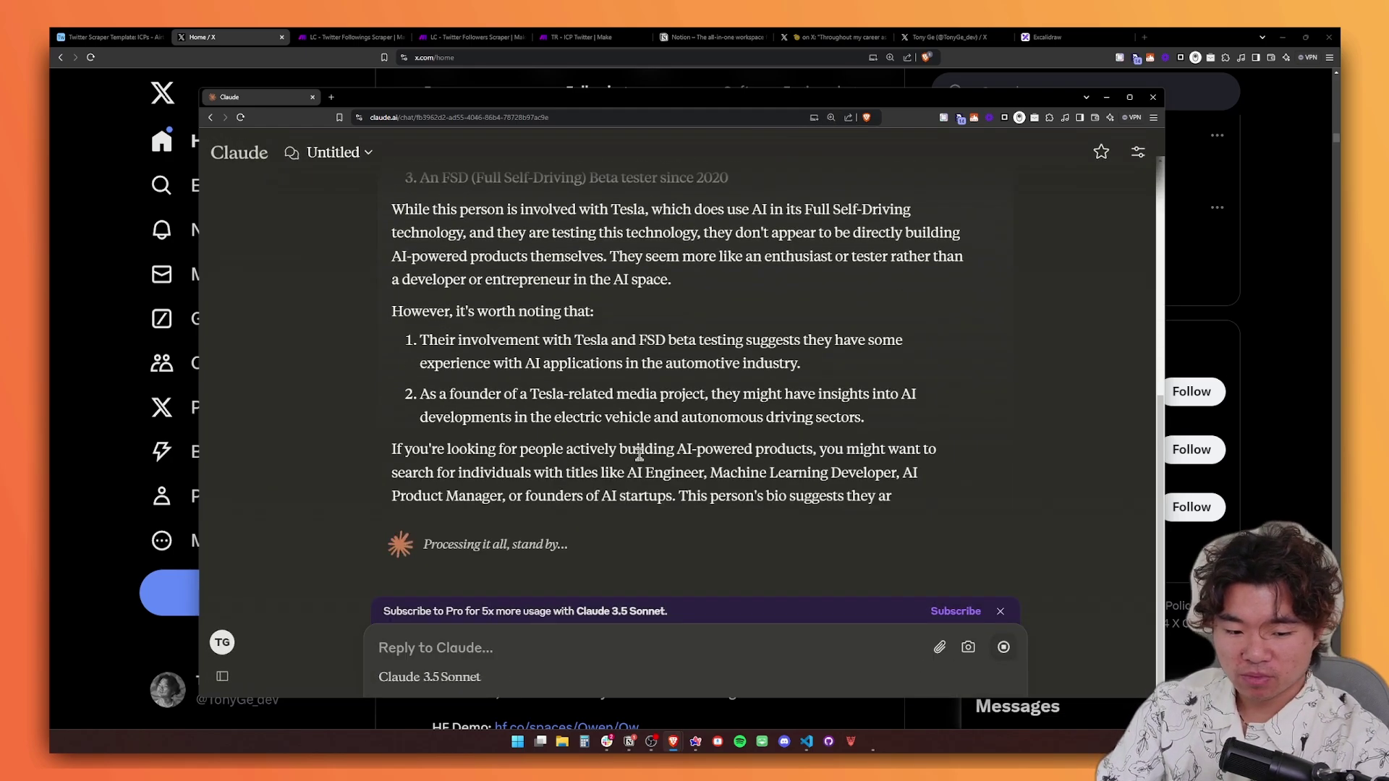
scroll(683, 459, up, 6)
scroll(683, 459, up, 2)
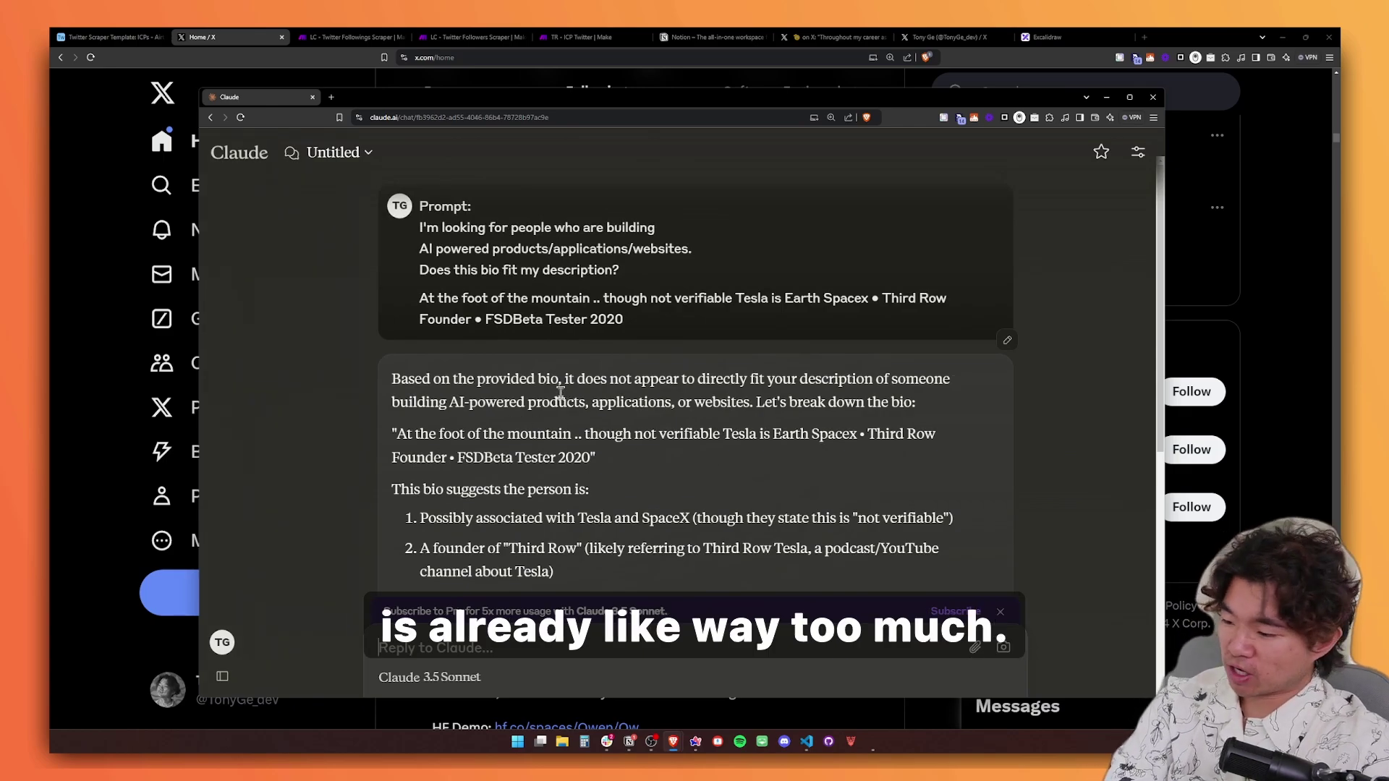
scroll(571, 402, down, 2)
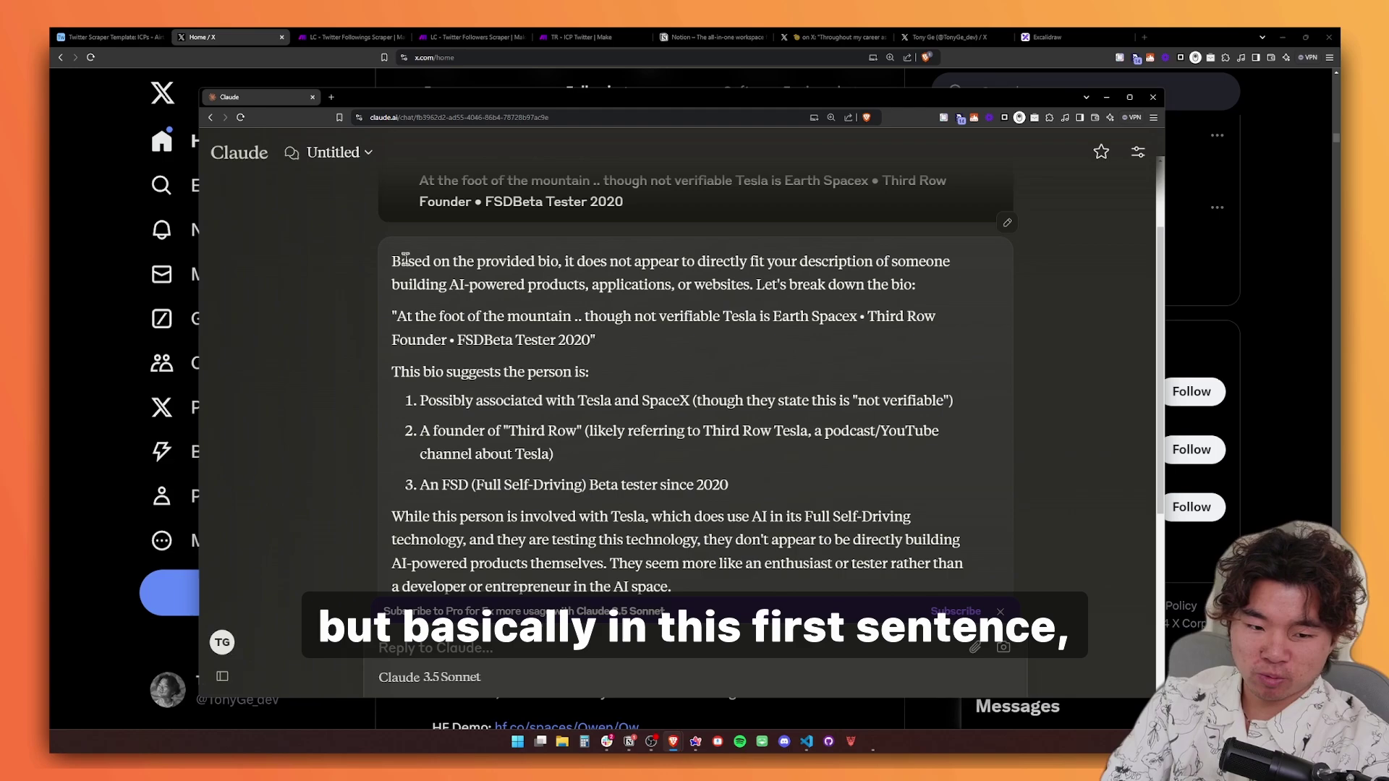
drag(391, 261, 761, 287)
drag(575, 261, 818, 255)
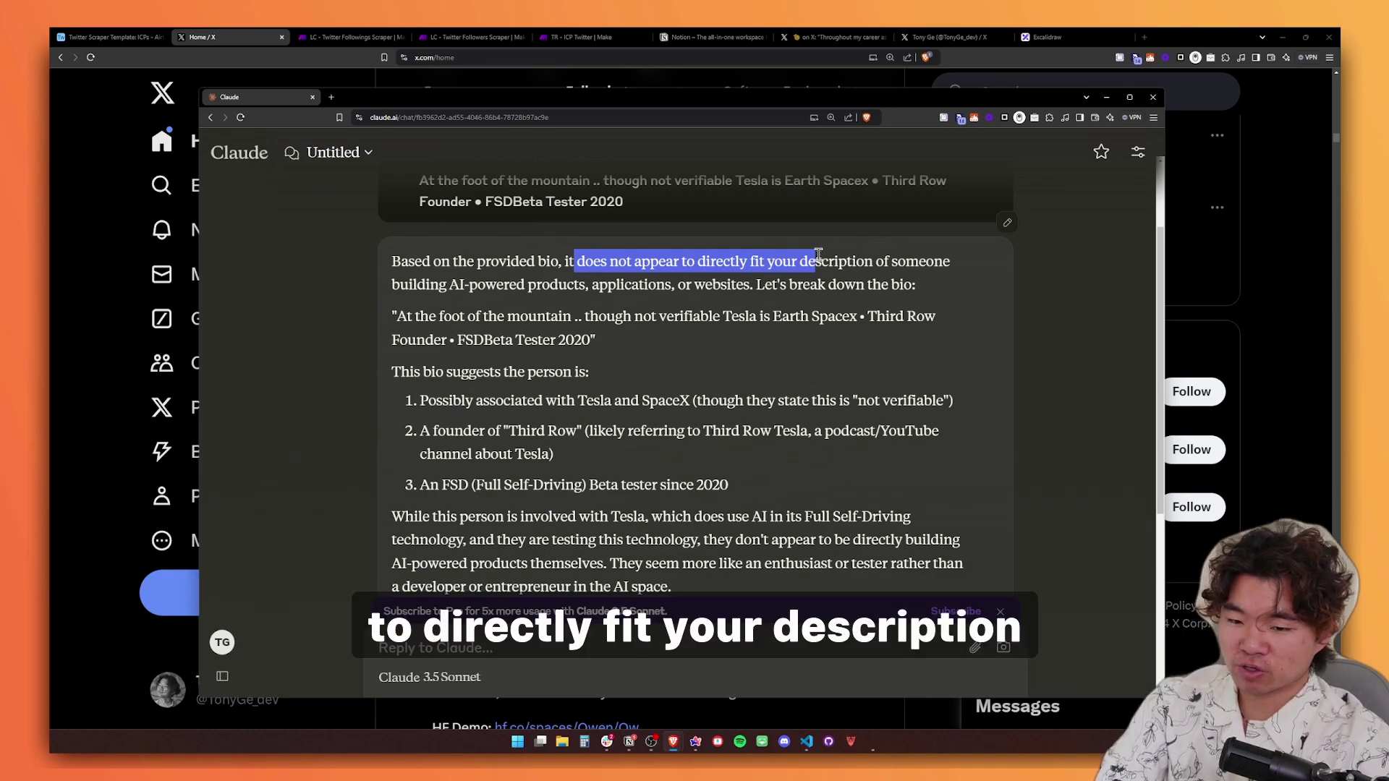
scroll(787, 311, up, 2)
click(763, 327)
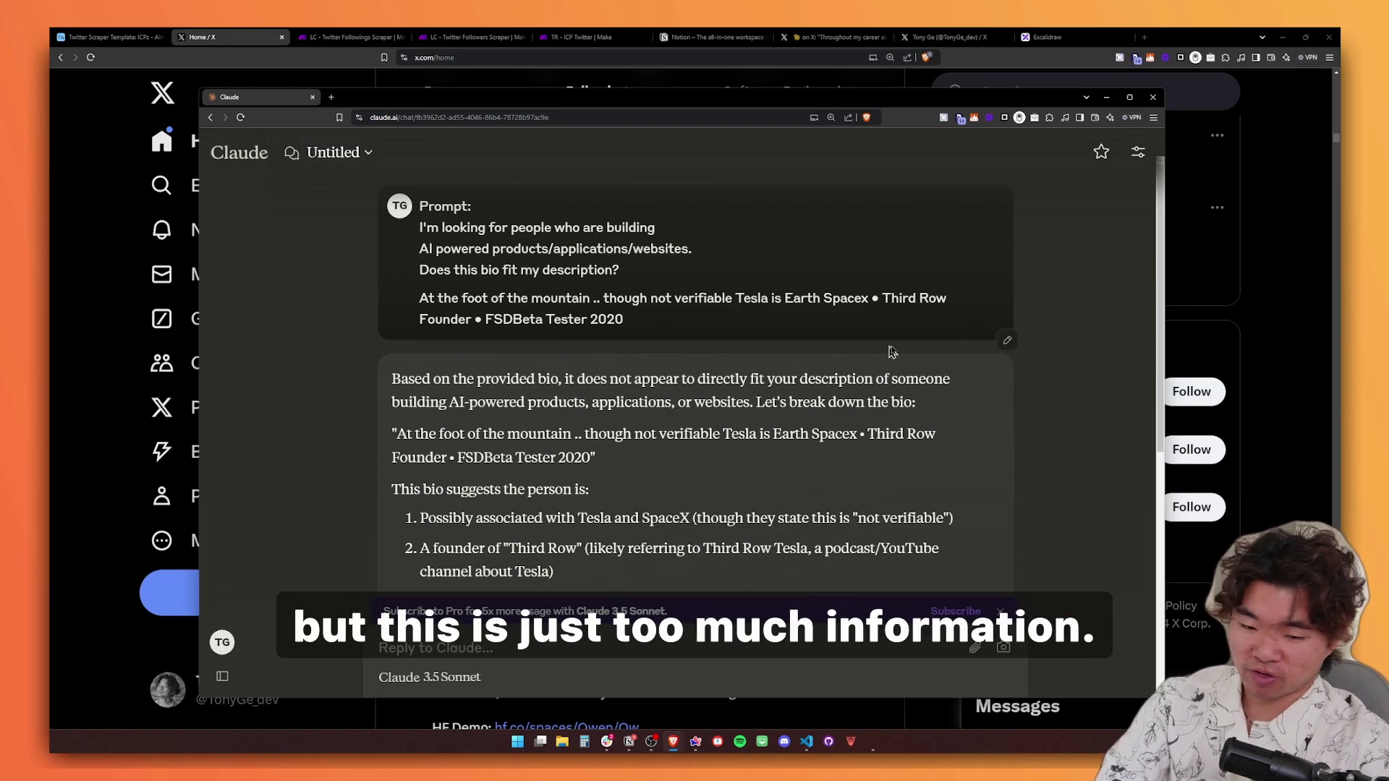
- Edit the sent prompt to add 'Respond only with True or False' and resubmit it
click(1007, 340)
click(676, 270)
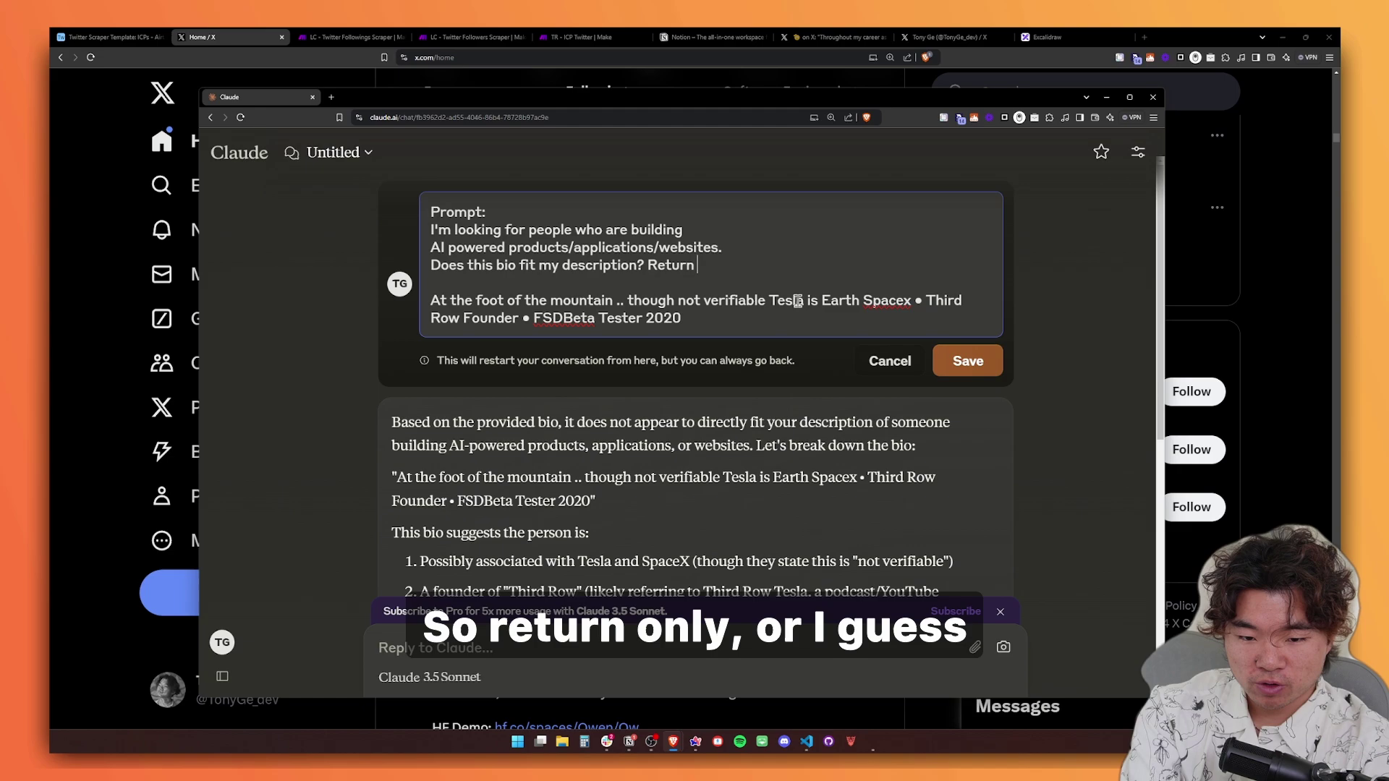
text(Return)
key(ctrl+shift+Left)
text(Respond)
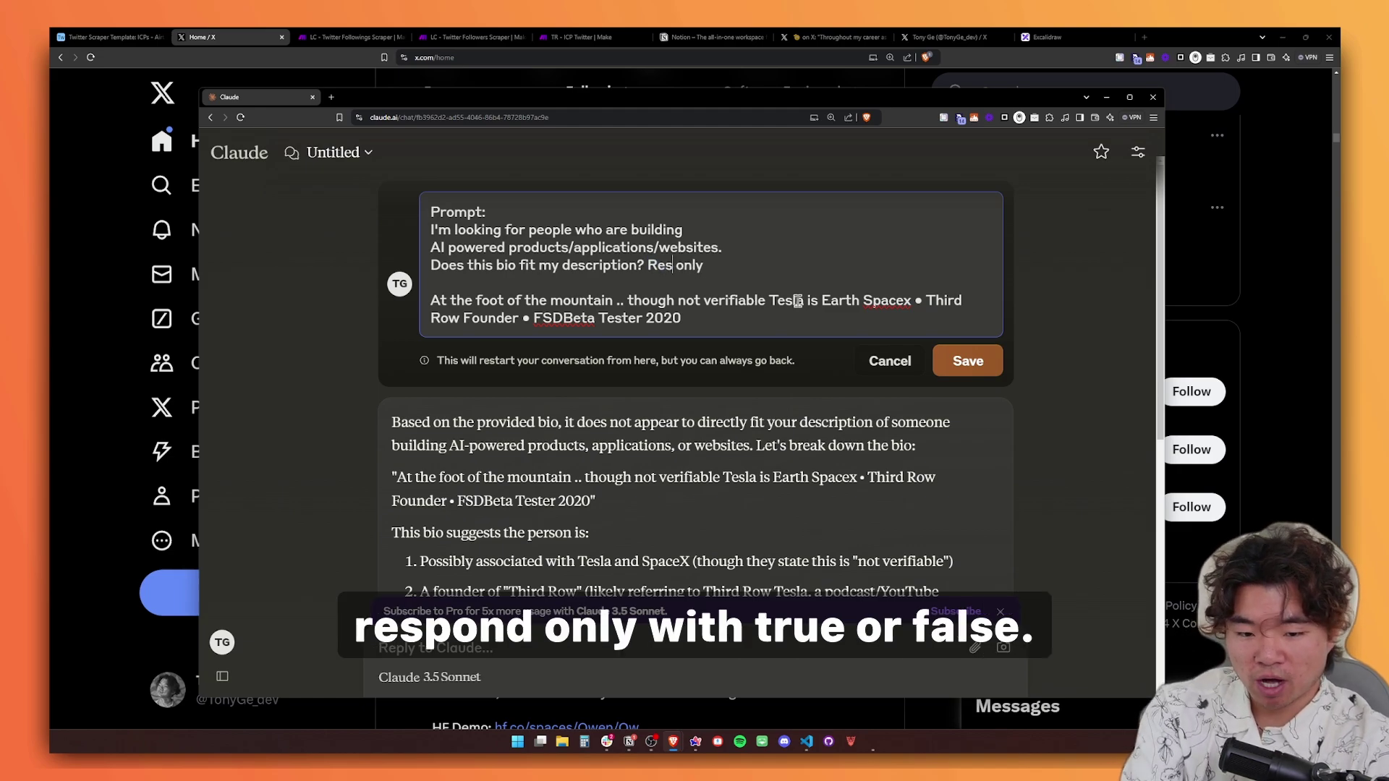
text(  only with True or False)
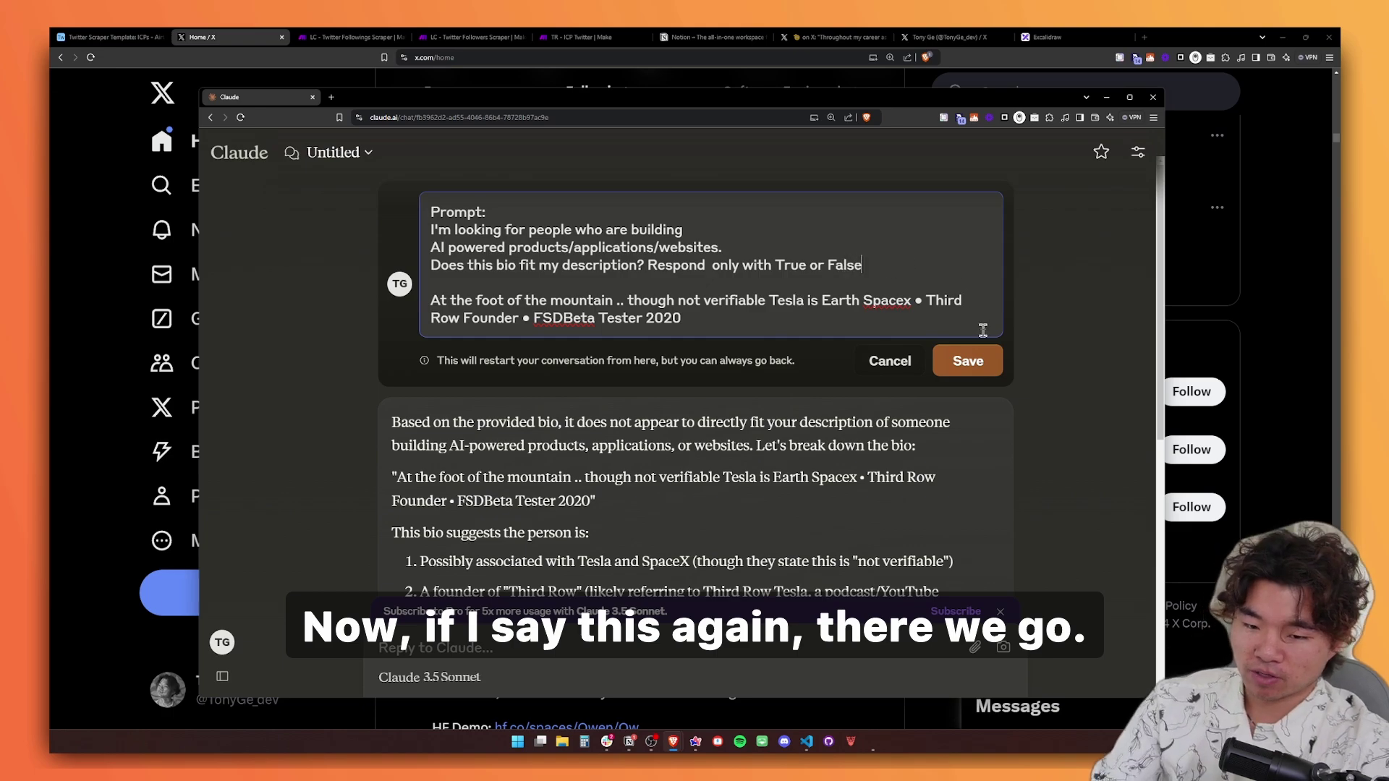
key(Return)
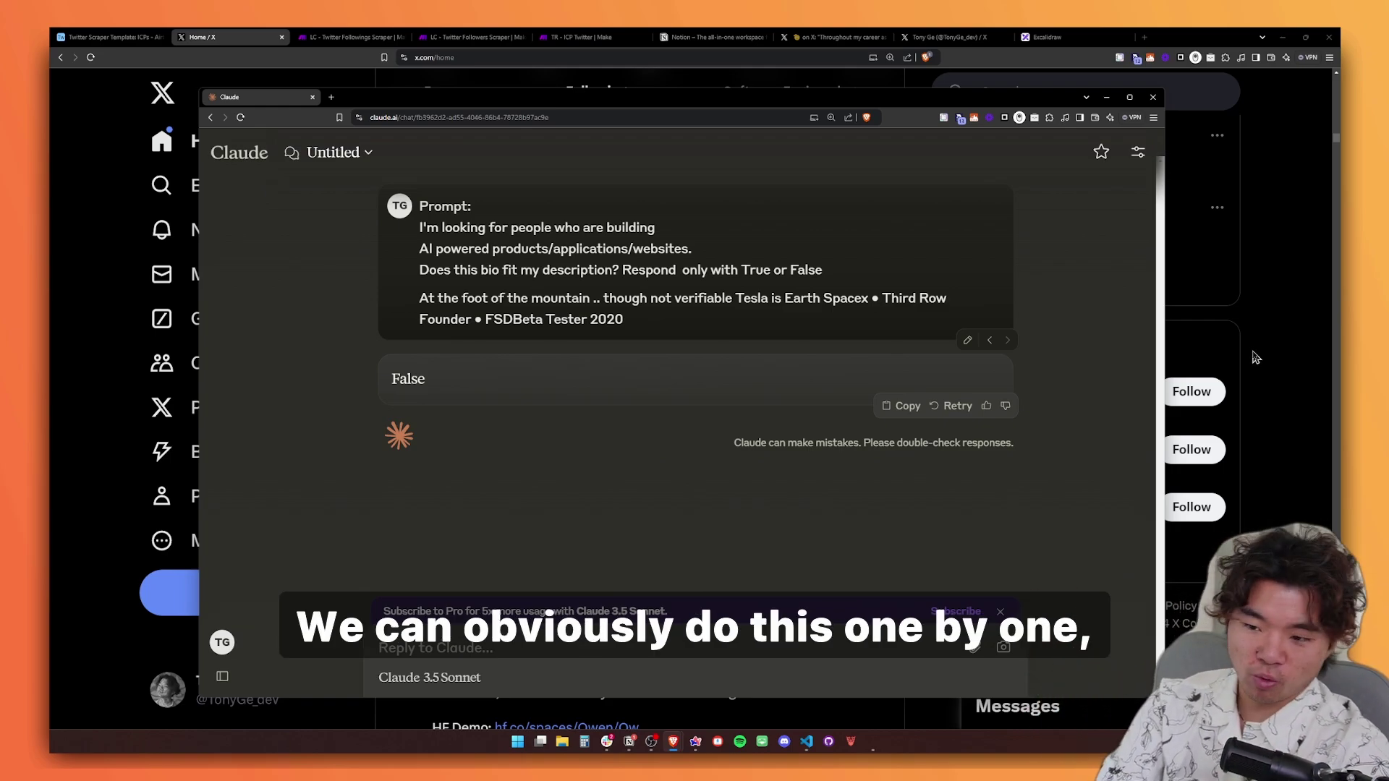
- Bring up the Airtable Twitter Scraper Template's ICPs grid with its two finished handles
click(1255, 357)
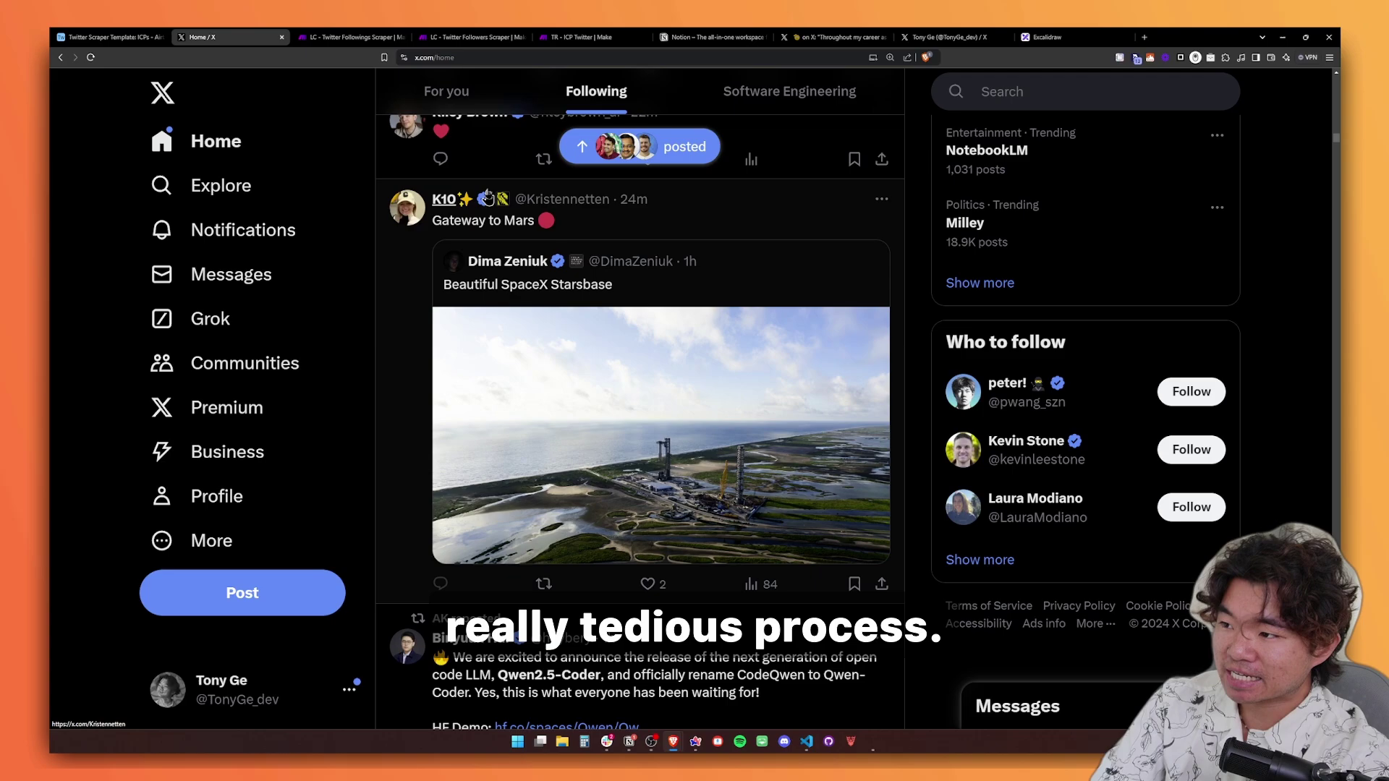
key(ctrl+1)
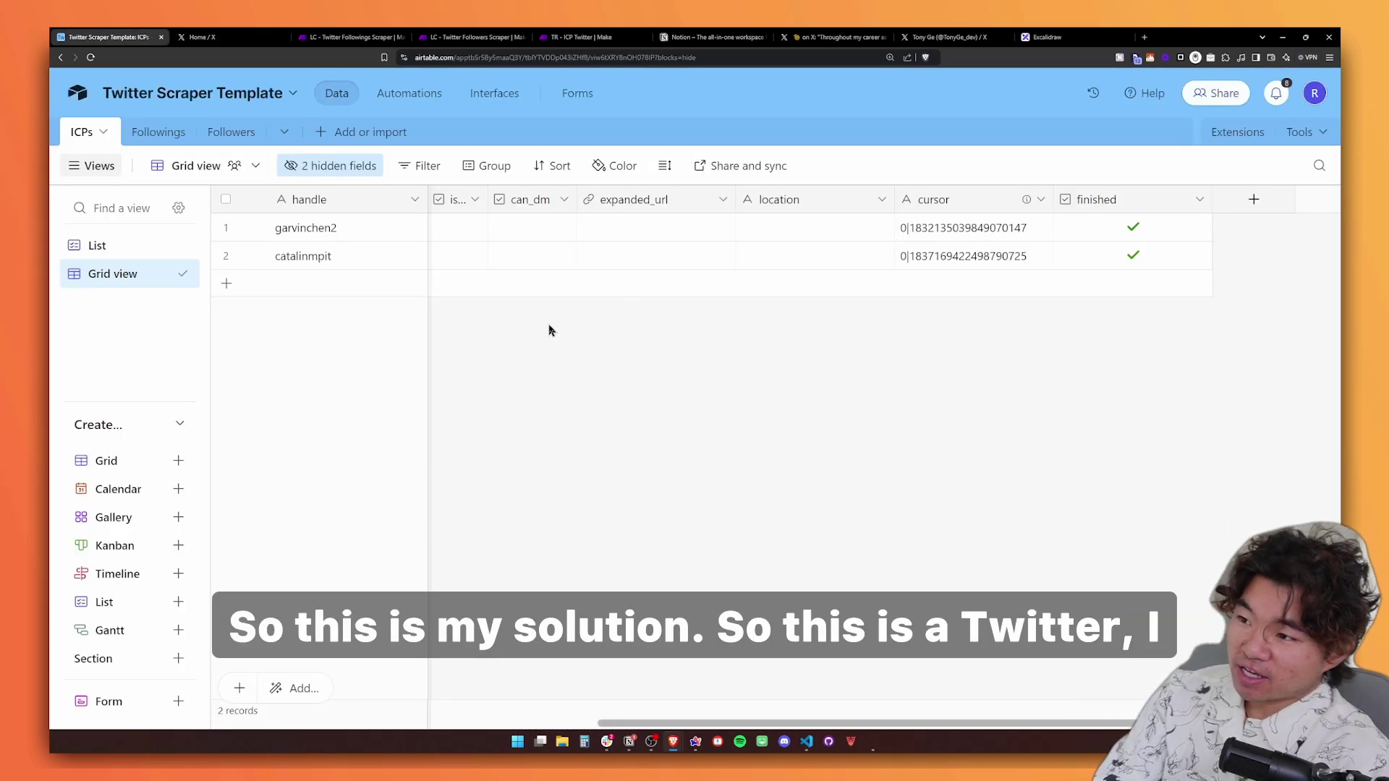
key(ctrl+plus)
key(ctrl+plus)
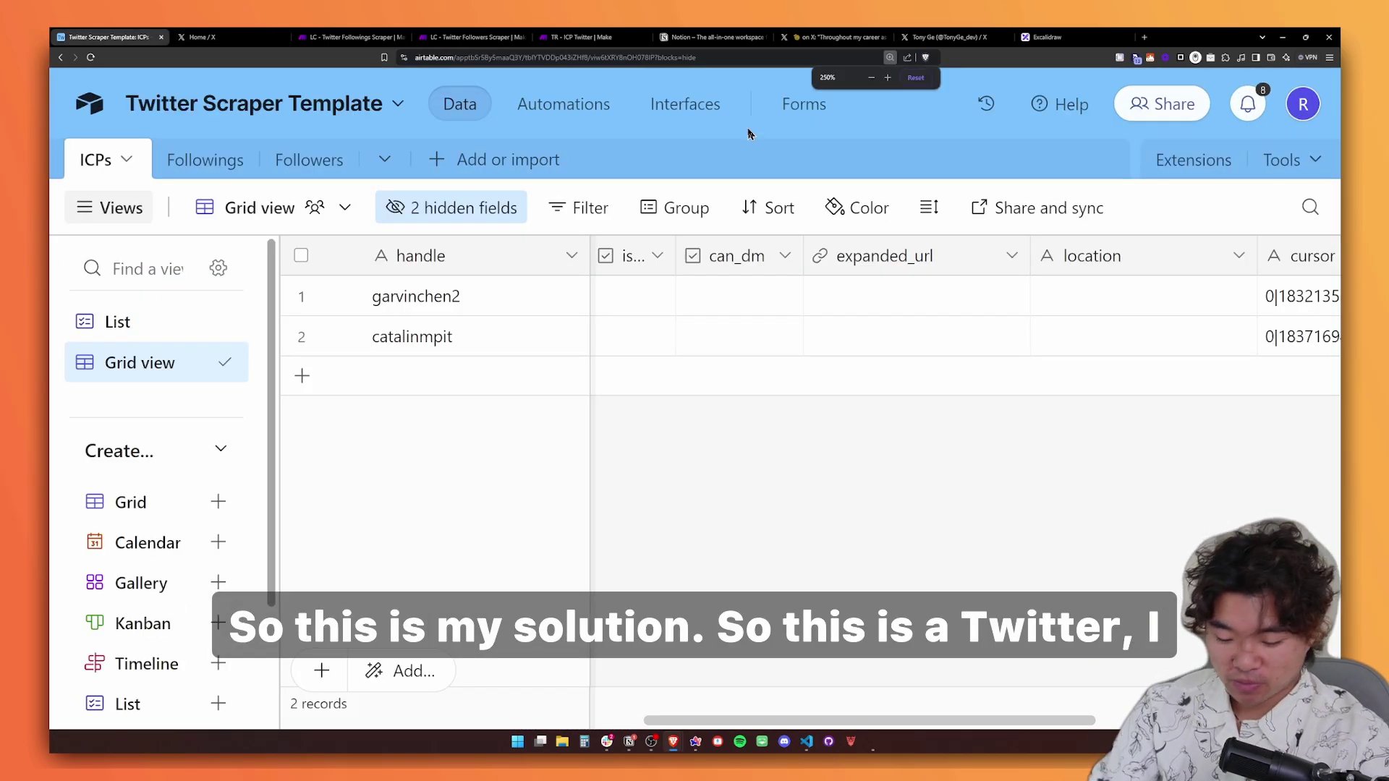
key(ctrl+minus)
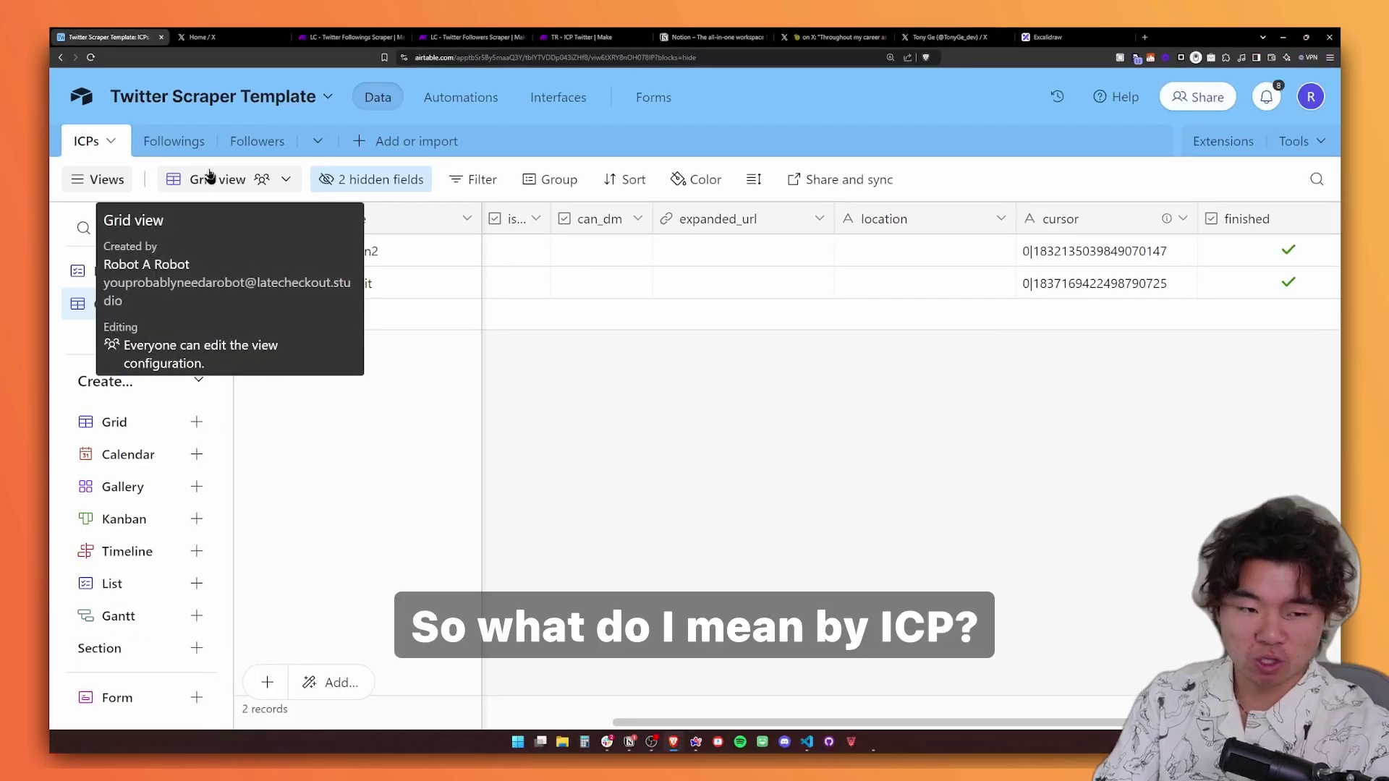
- Open the Qwen researcher's Following list from his hover card on the X home feed
click(202, 37)
scroll(918, 313, down, 8)
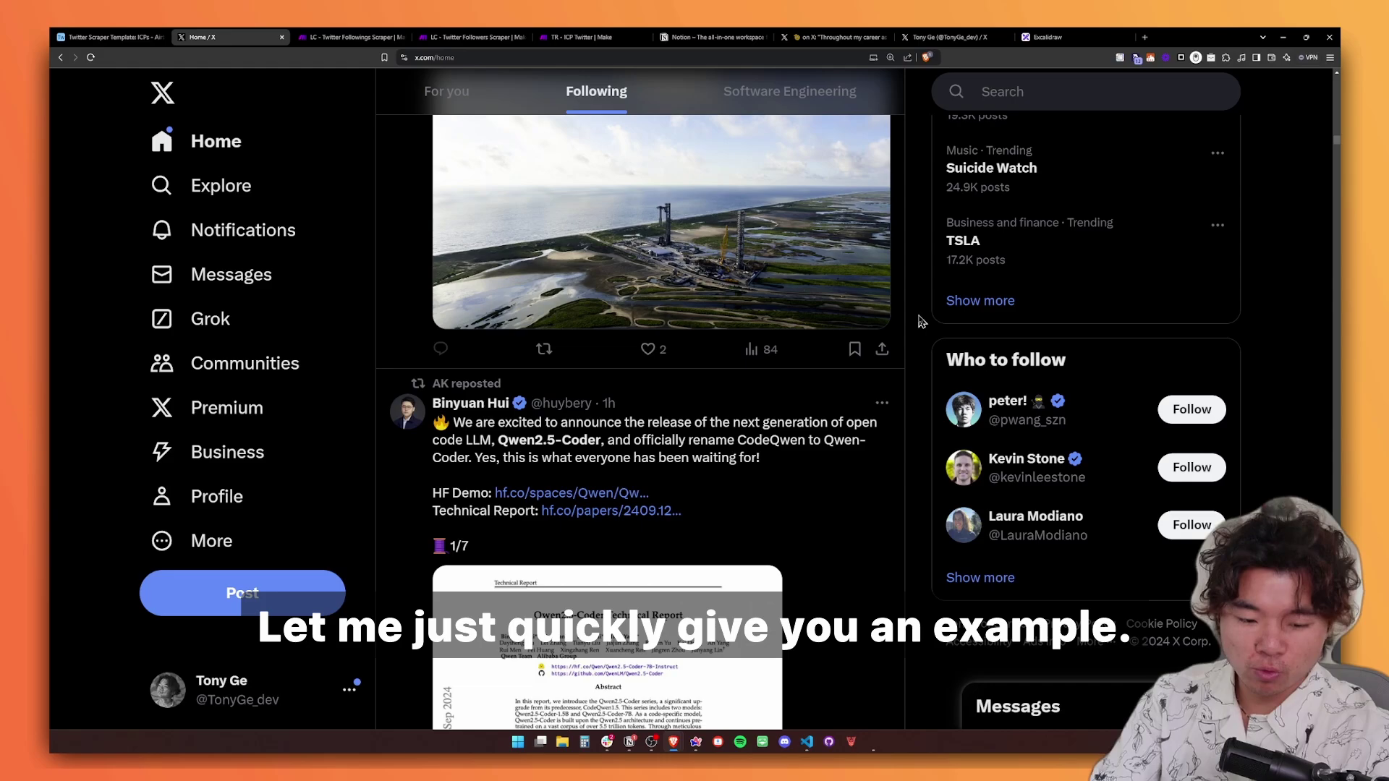
scroll(921, 321, up, 2)
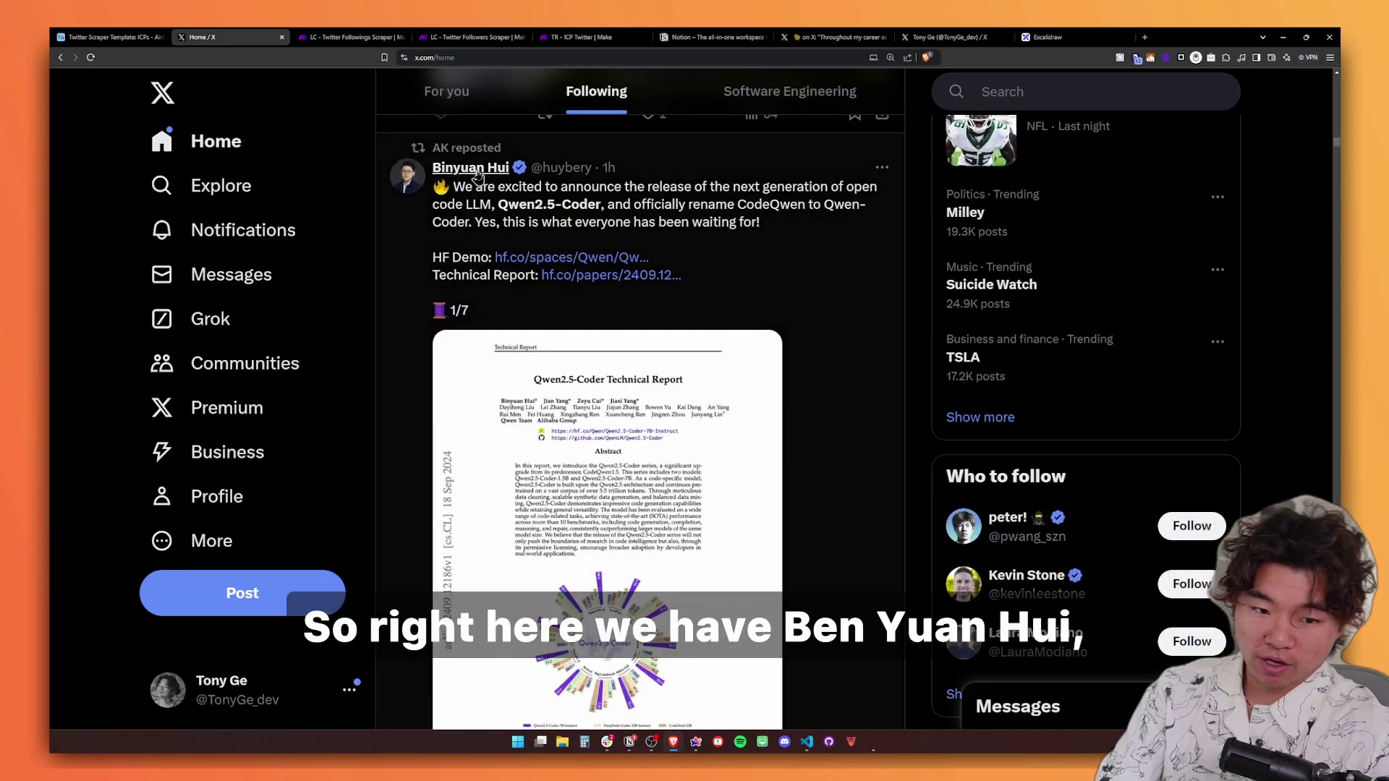
mouse_move(478, 173)
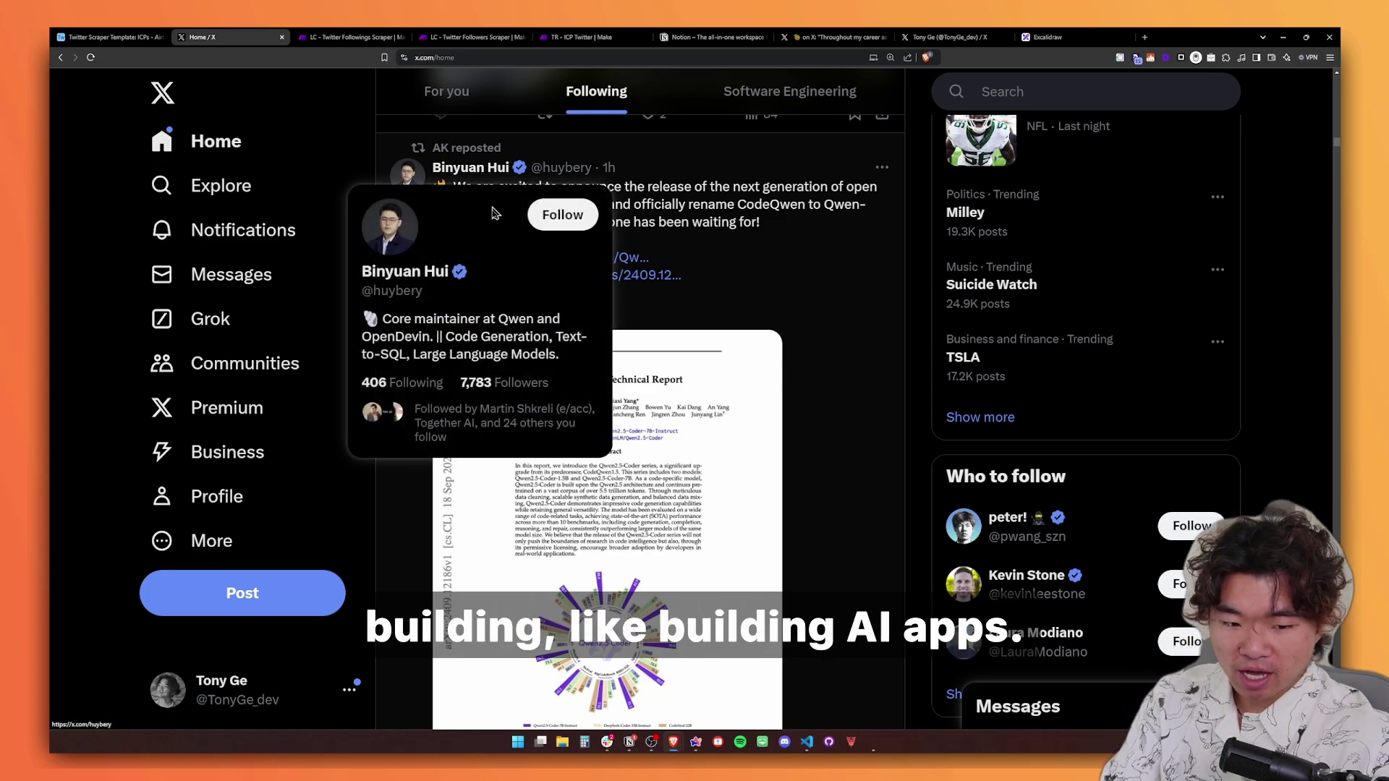
click(413, 385)
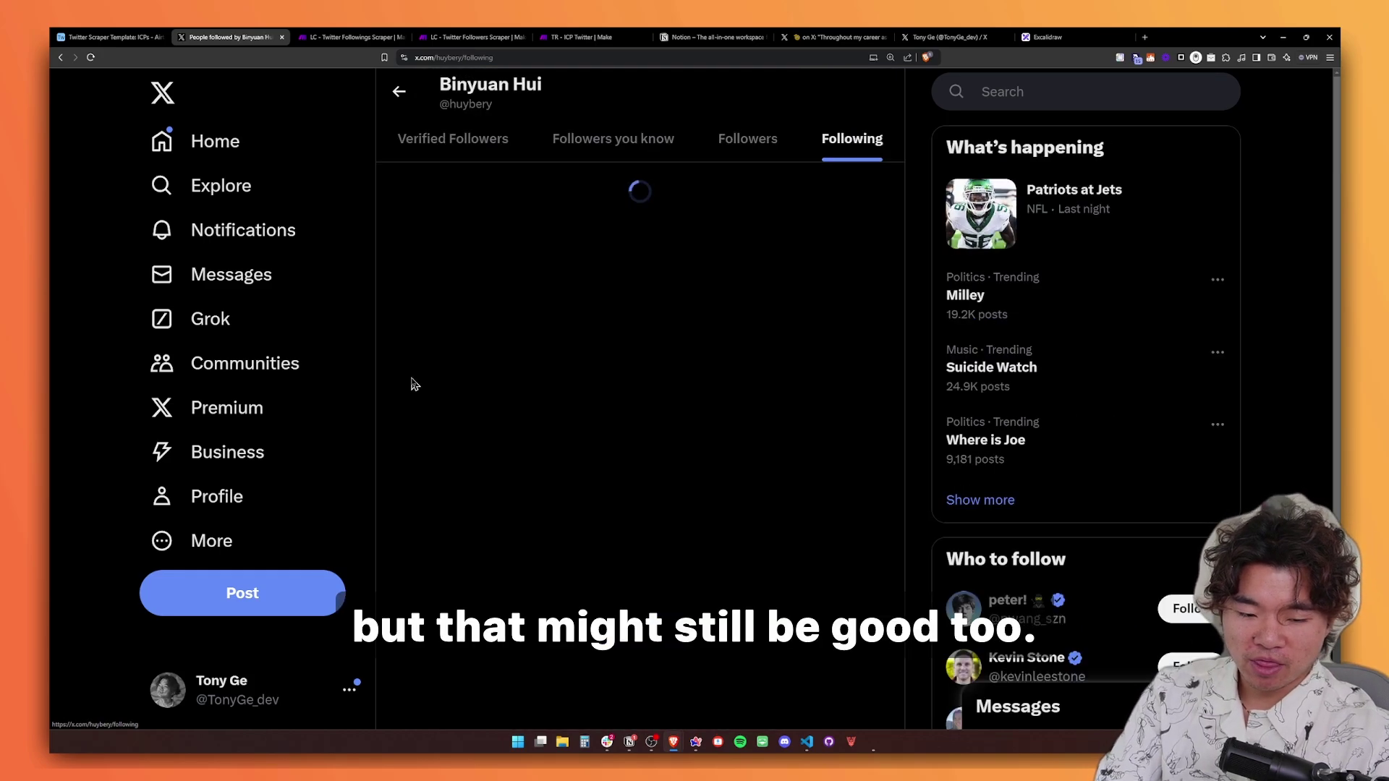
scroll(607, 401, down, 5)
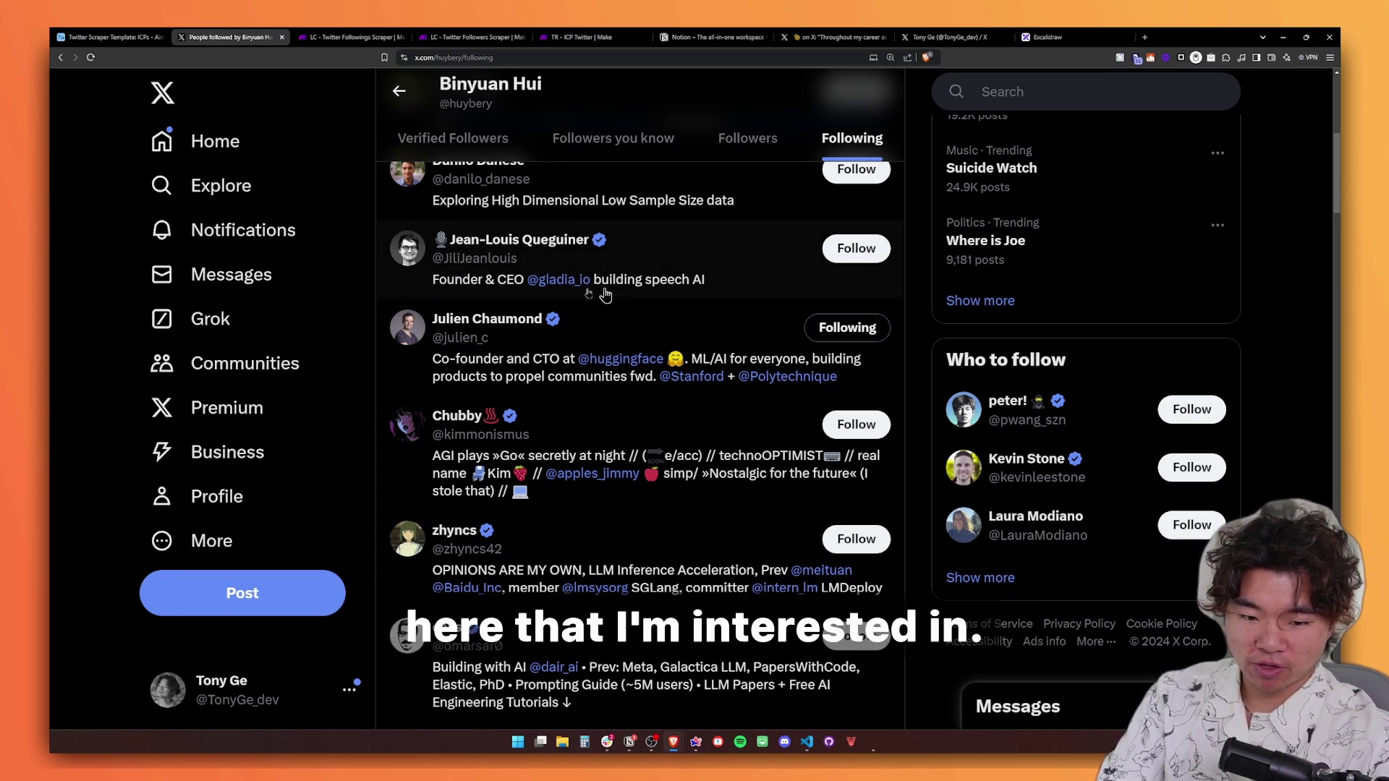
- Browse the accounts he follows, then open his profile and select his handle
mouse_move(524, 253)
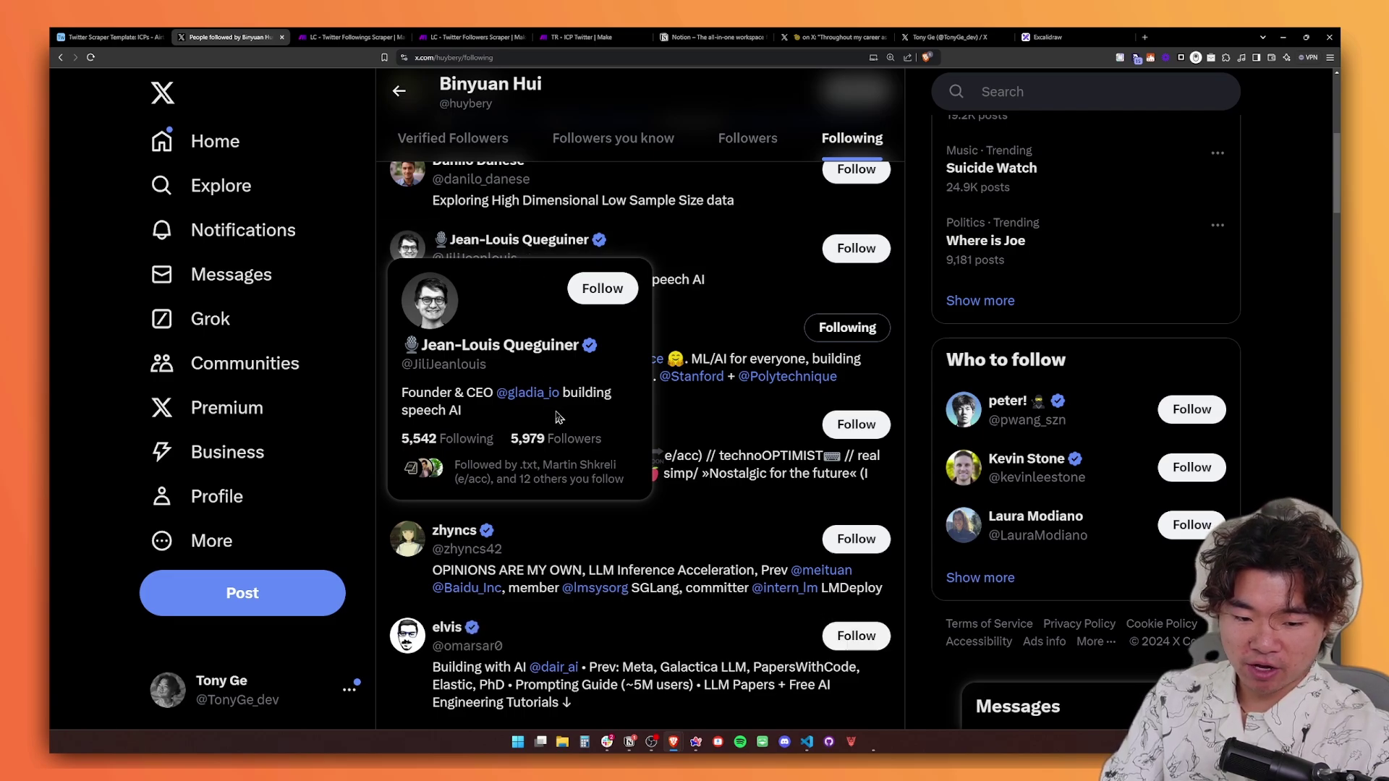
scroll(449, 386, down, 5)
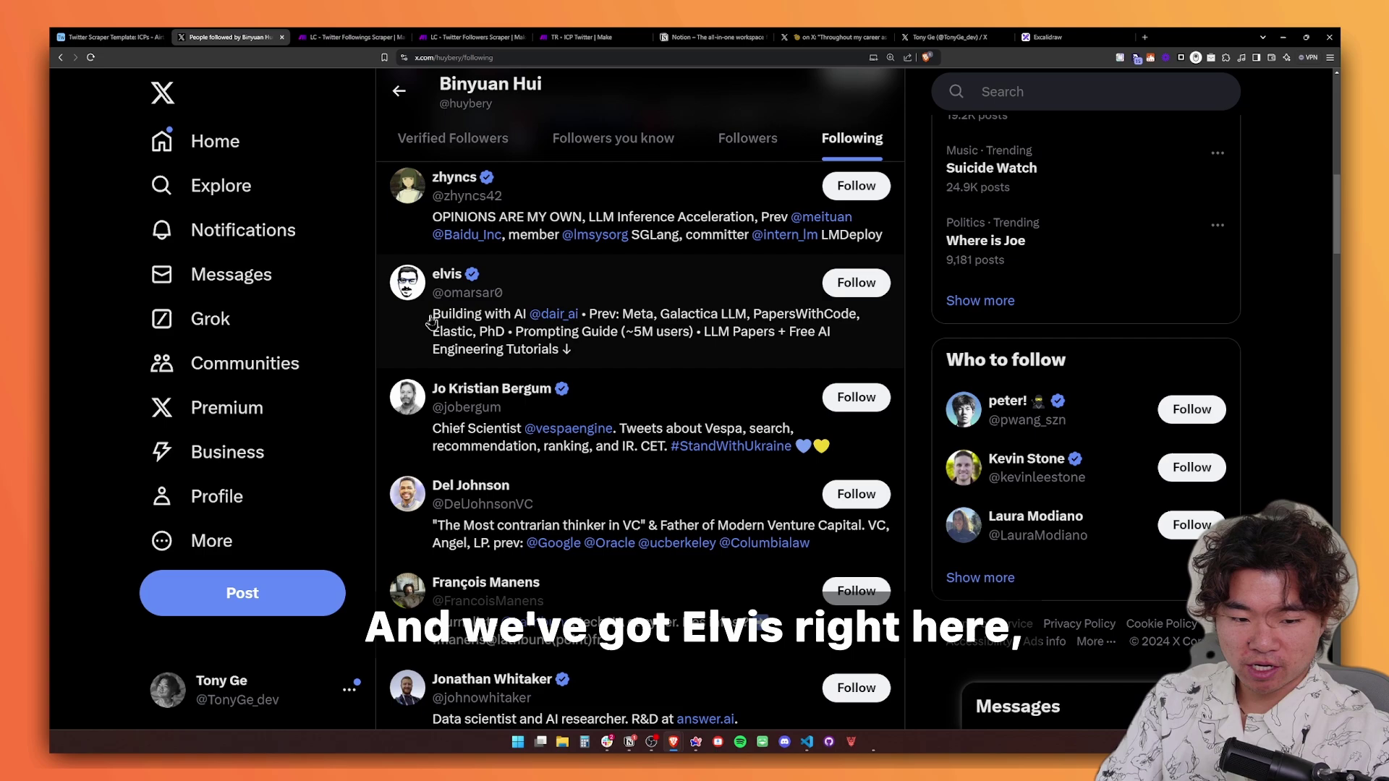
mouse_move(569, 318)
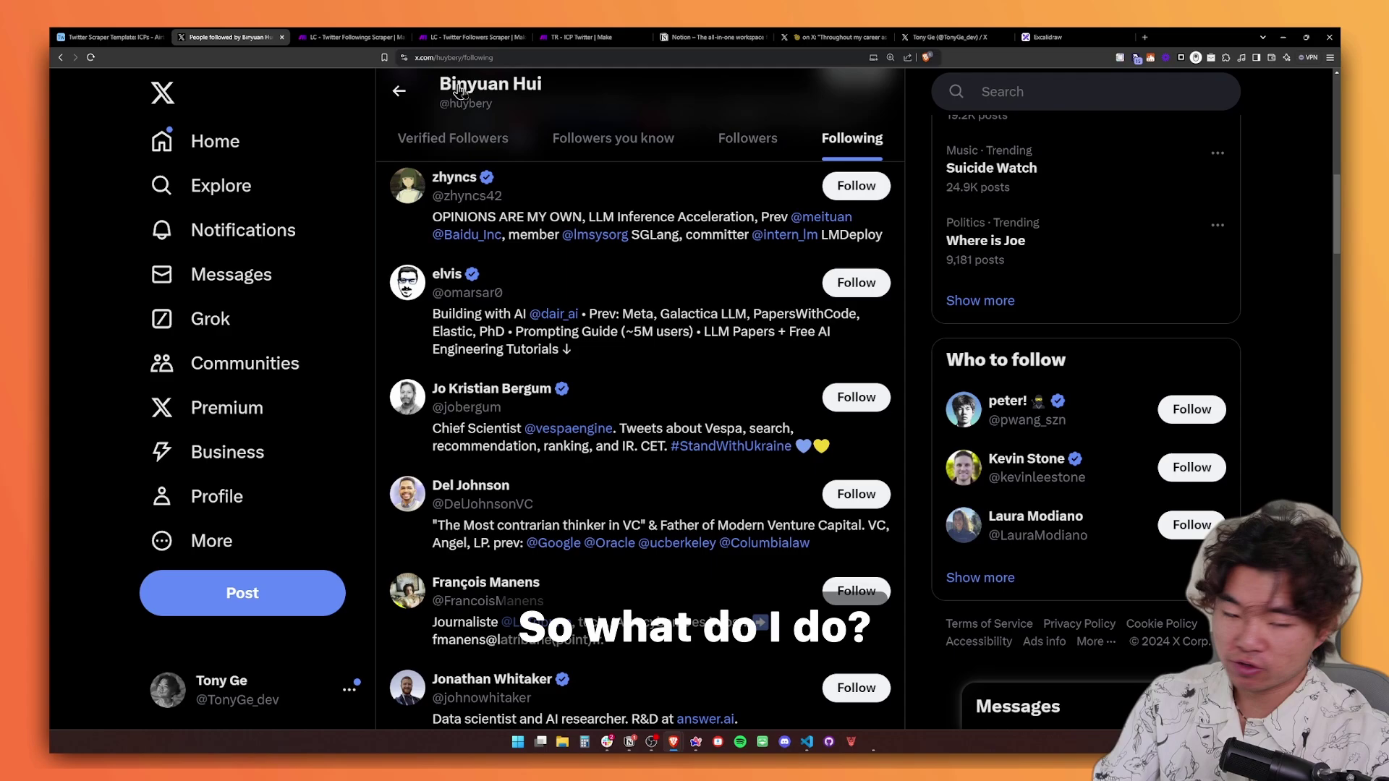
scroll(459, 89, up, 10)
click(398, 90)
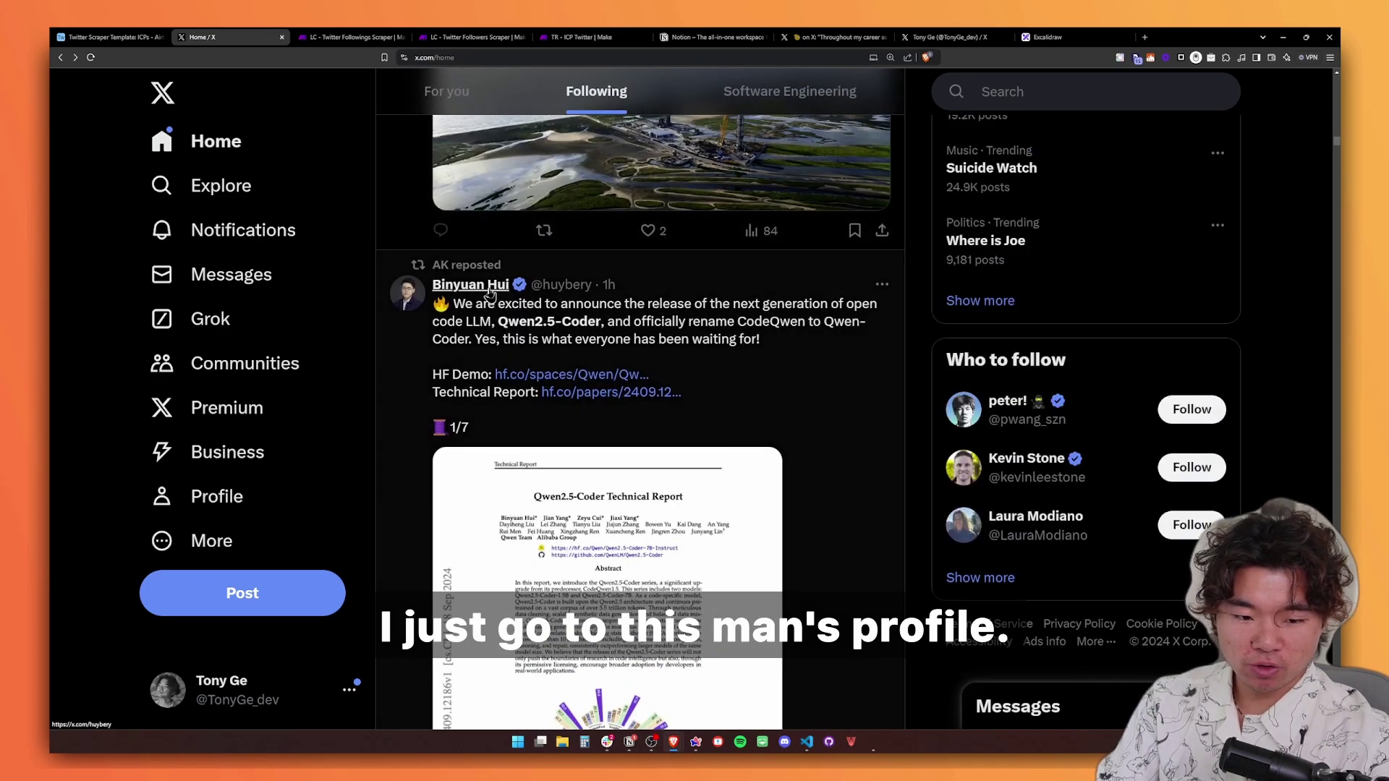
click(494, 297)
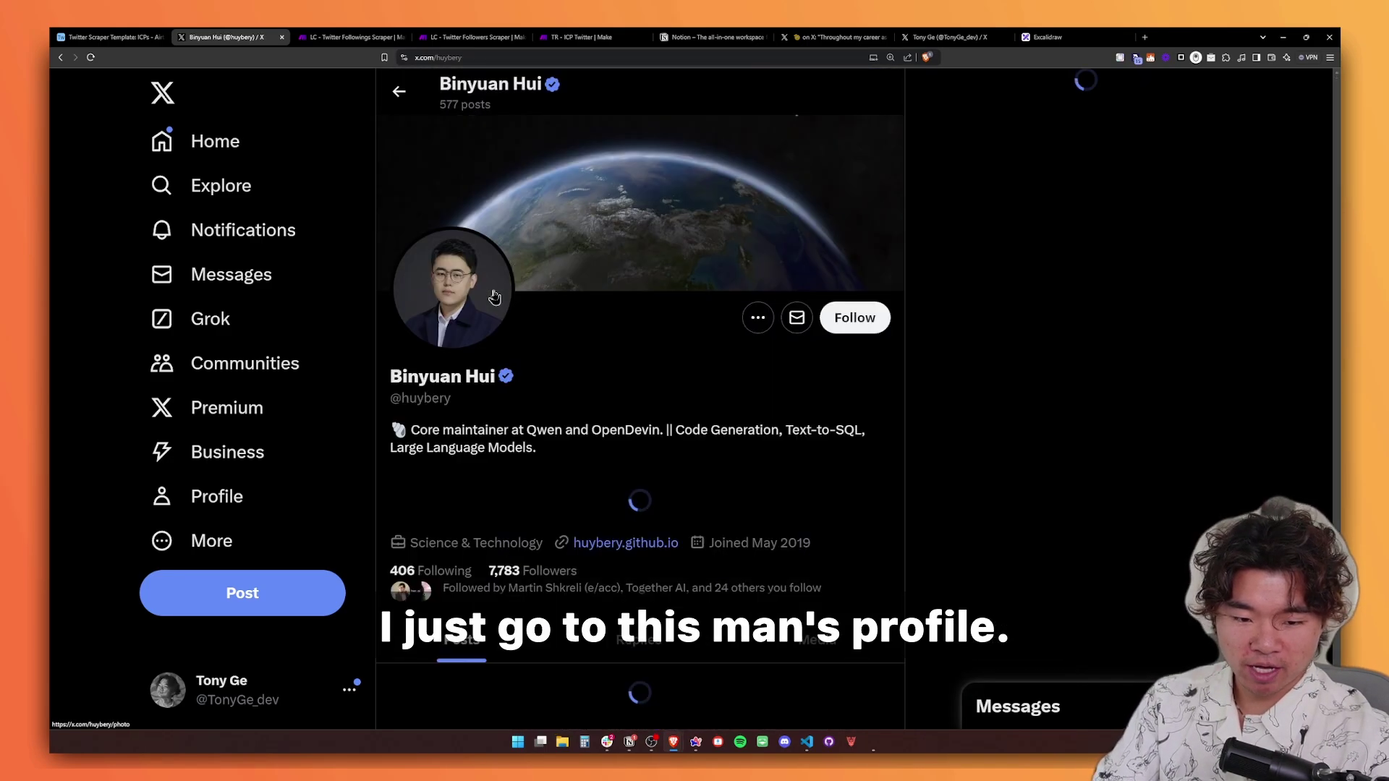
double_click(426, 397)
key(ctrl+c)
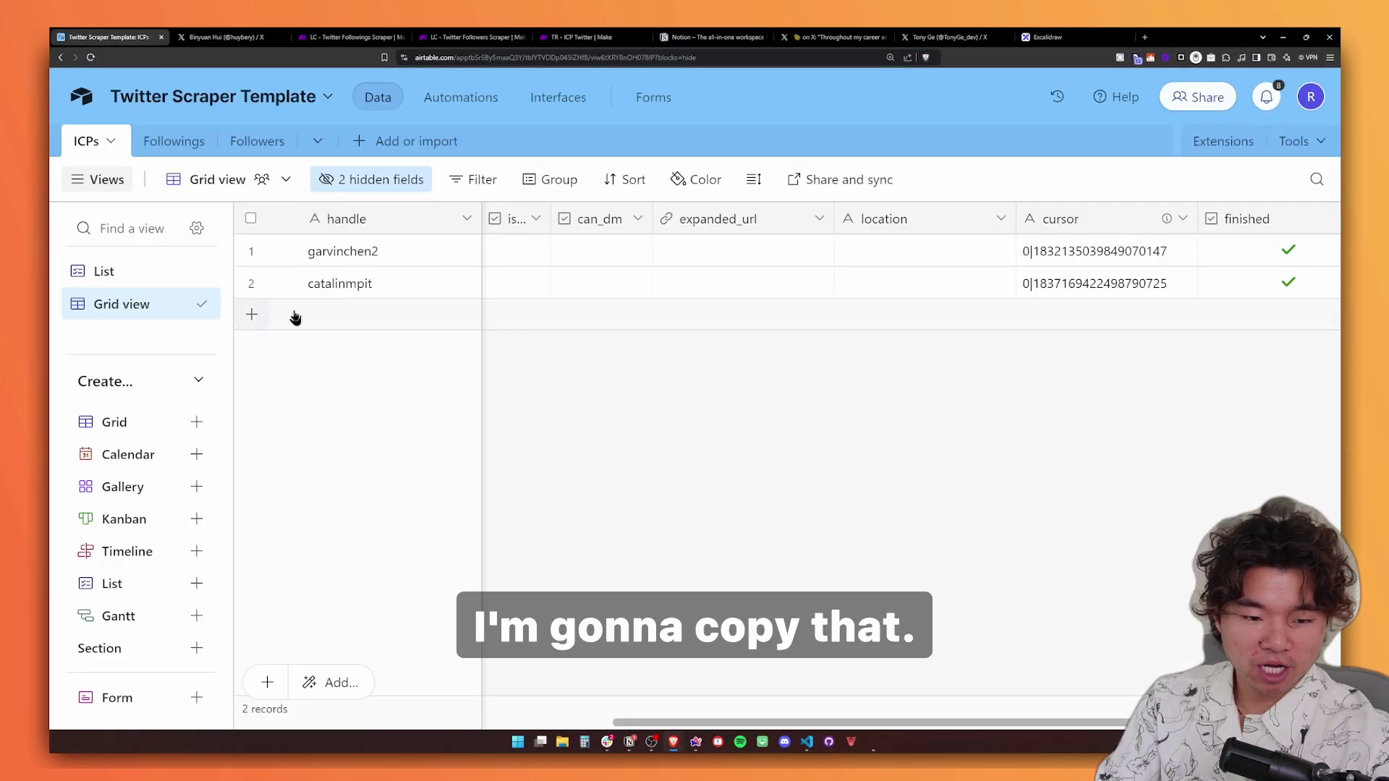
- Paste the copied researcher's handle into a new third record of the ICPs table
click(292, 313)
key(ctrl+v)
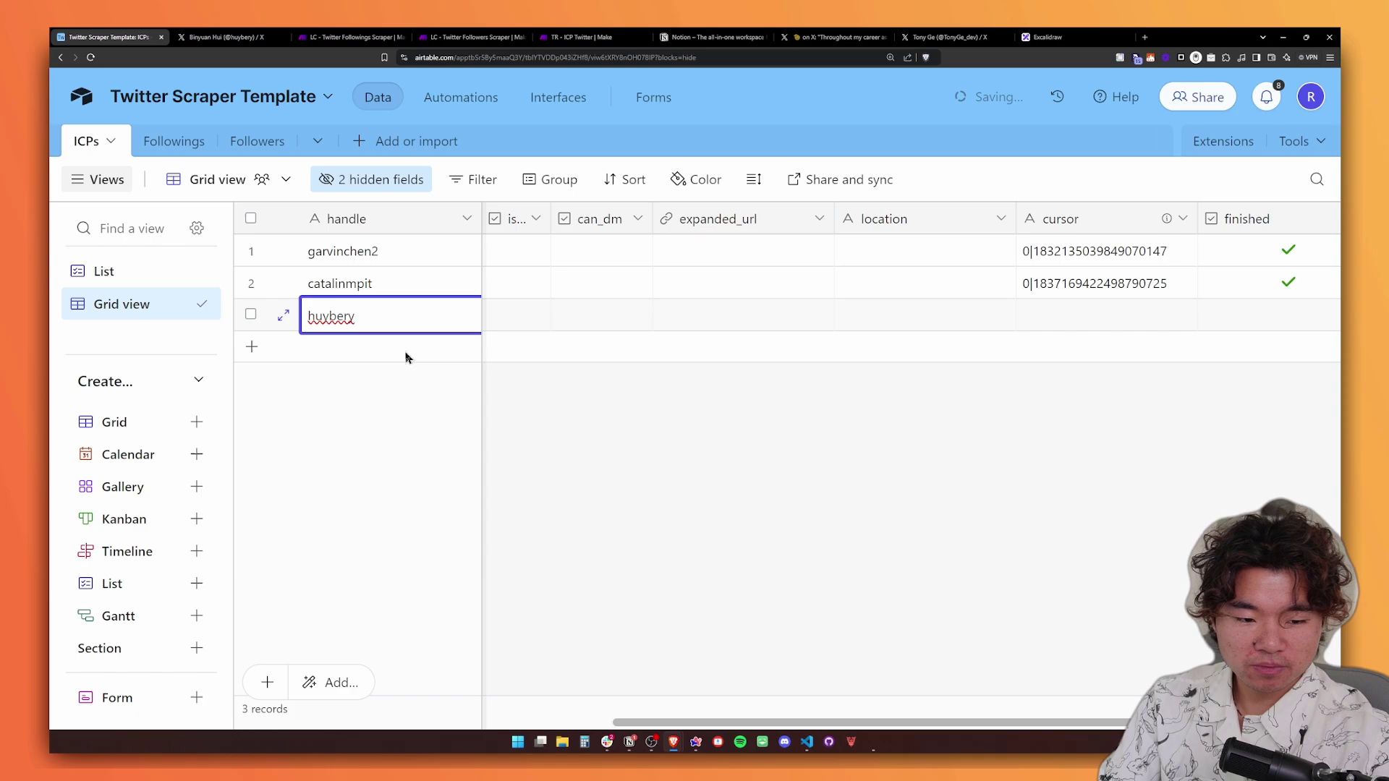
click(590, 410)
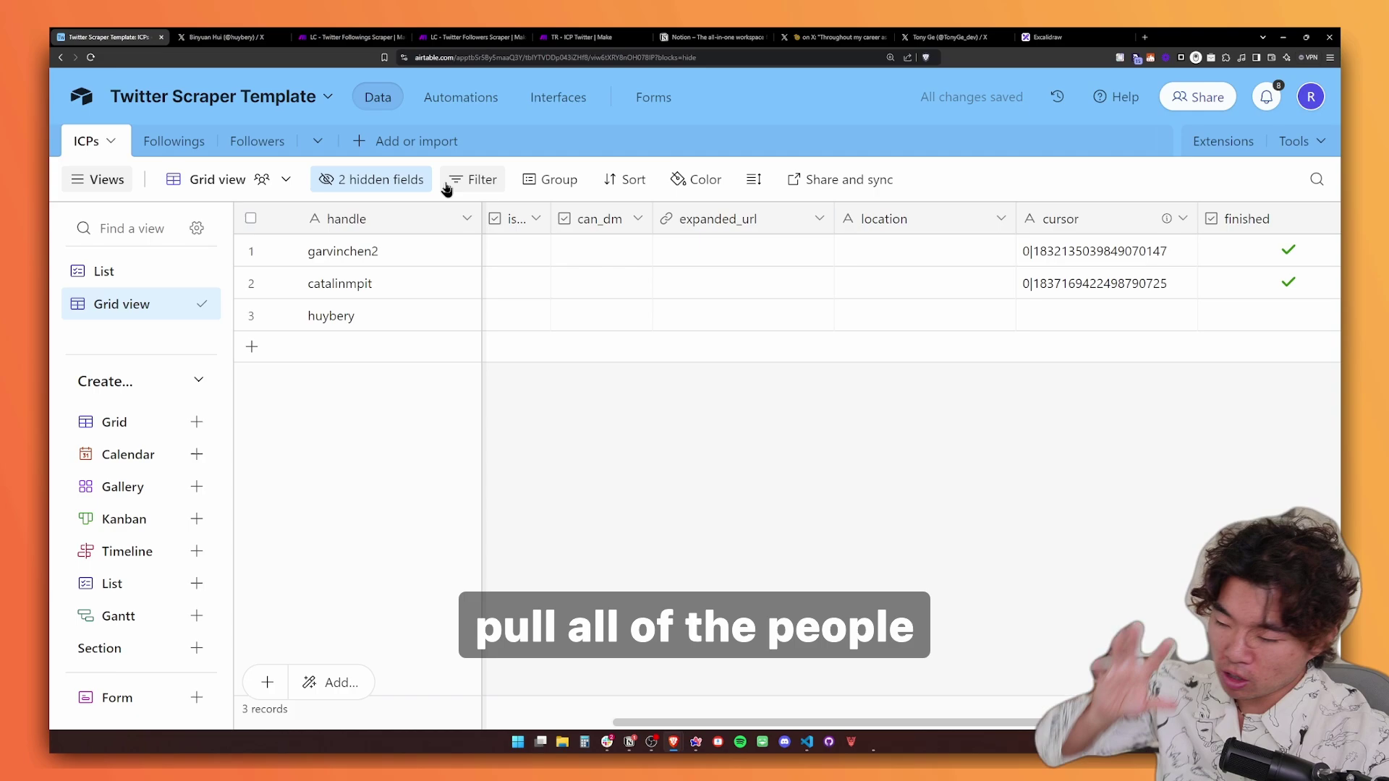
click(351, 37)
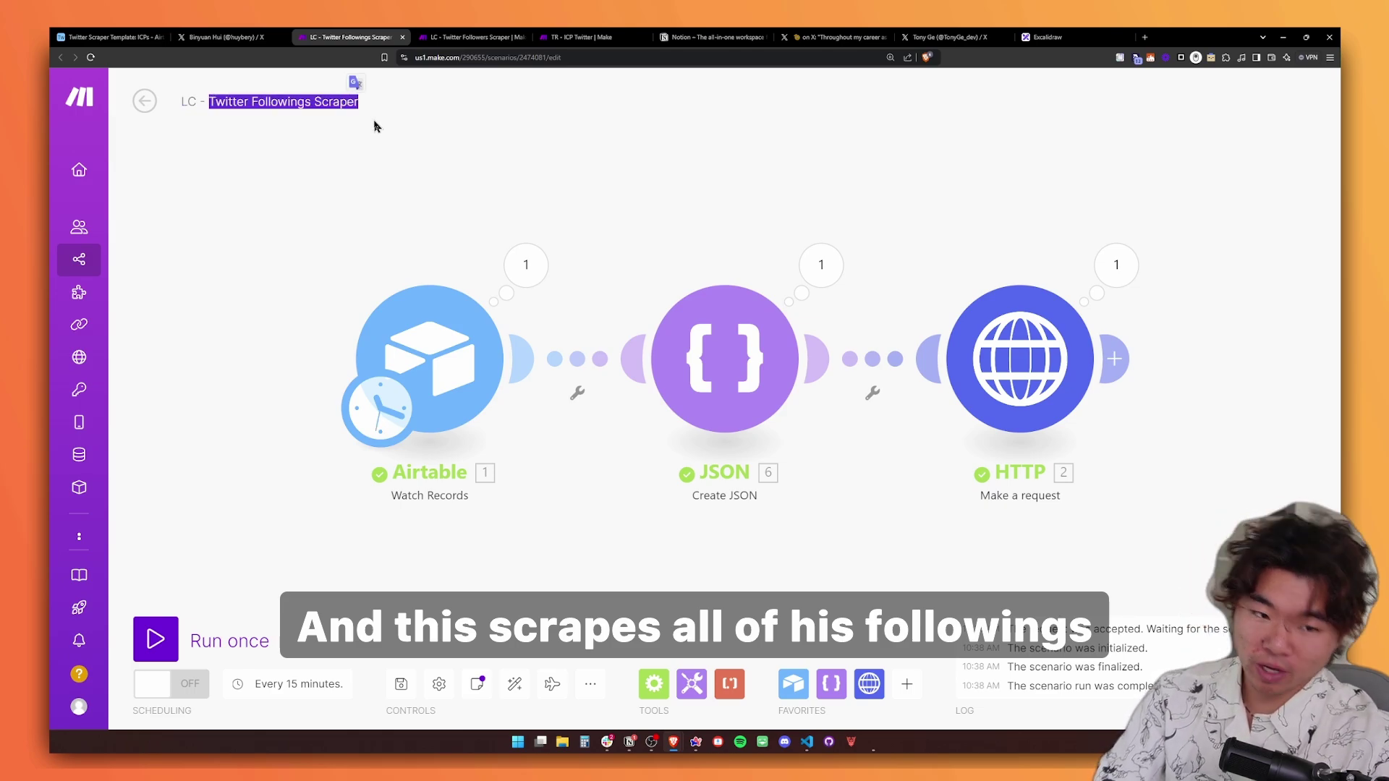
- Choose the newly added handle record as the Followings Scraper's start point and run it once
click(135, 37)
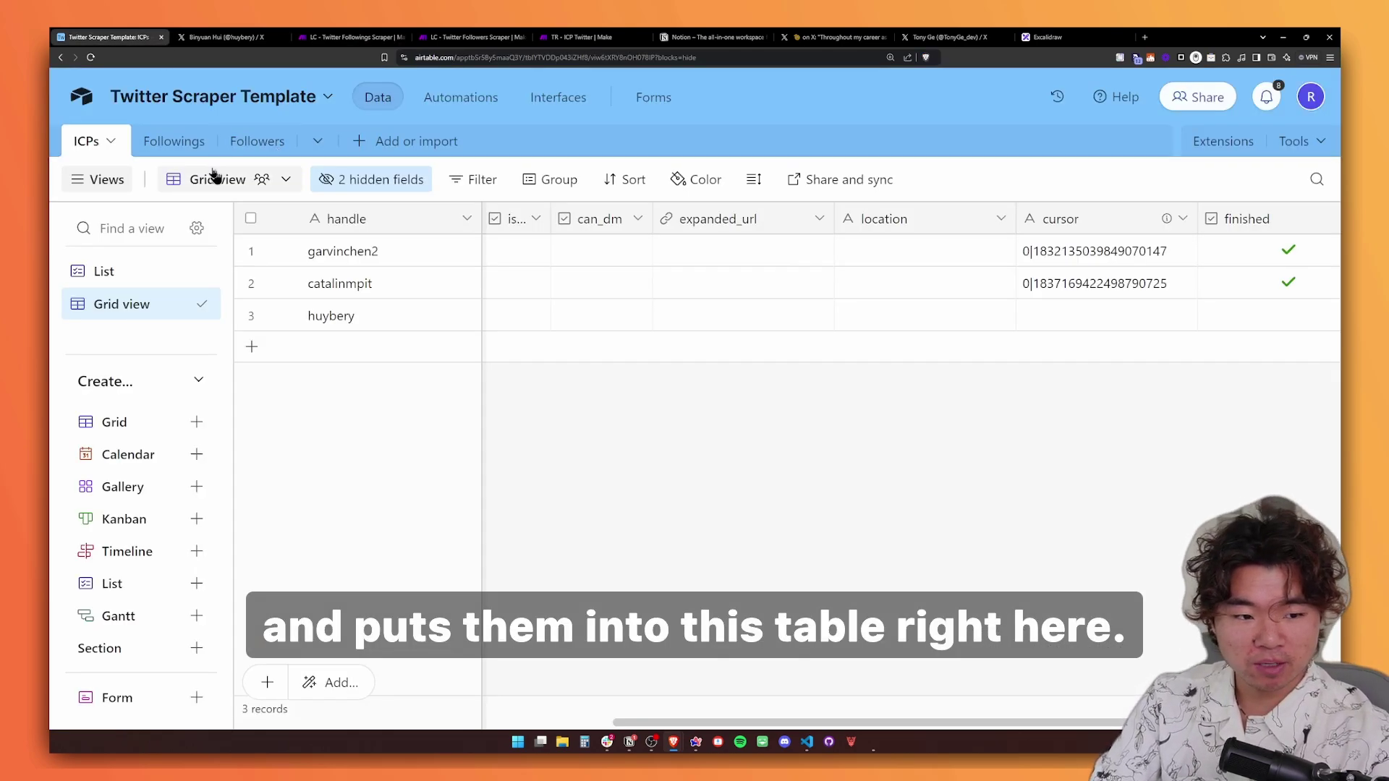
click(181, 148)
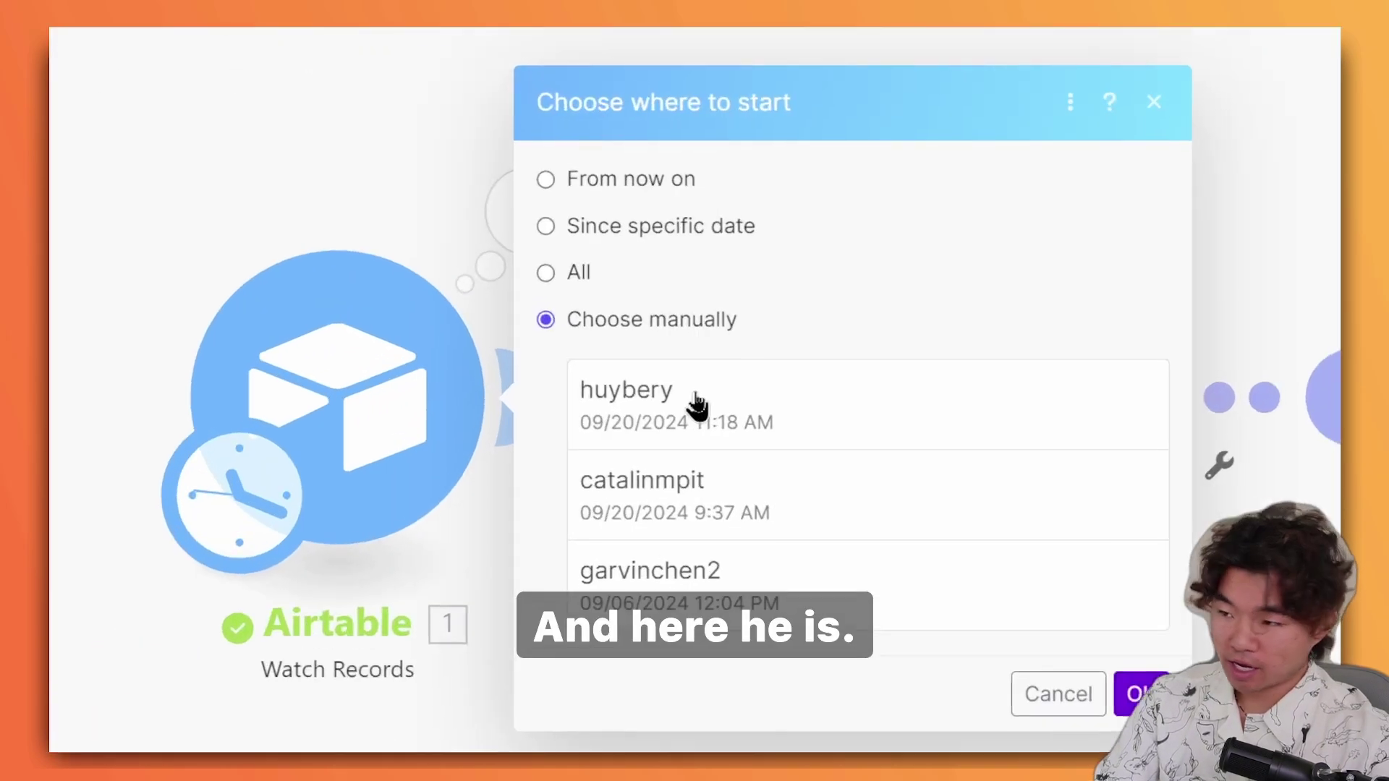
click(707, 419)
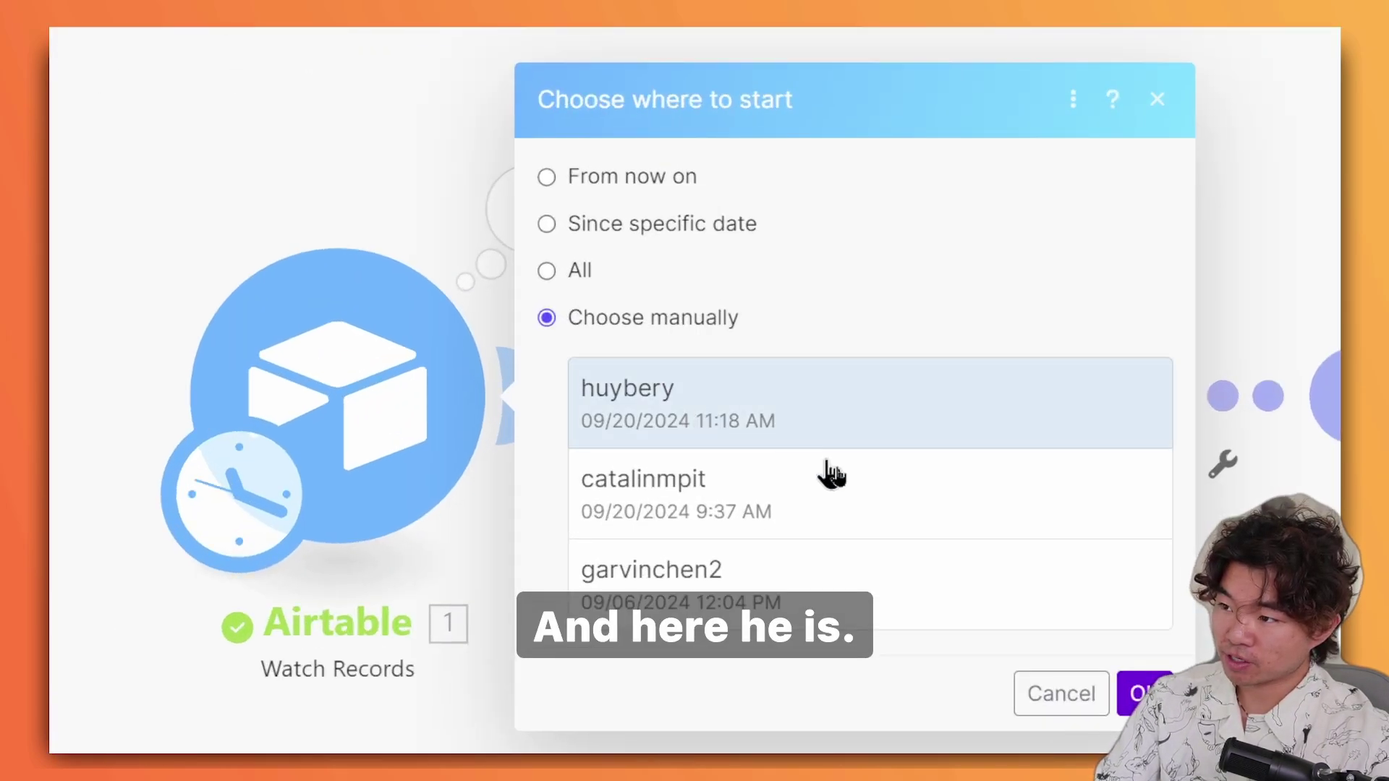
click(1136, 694)
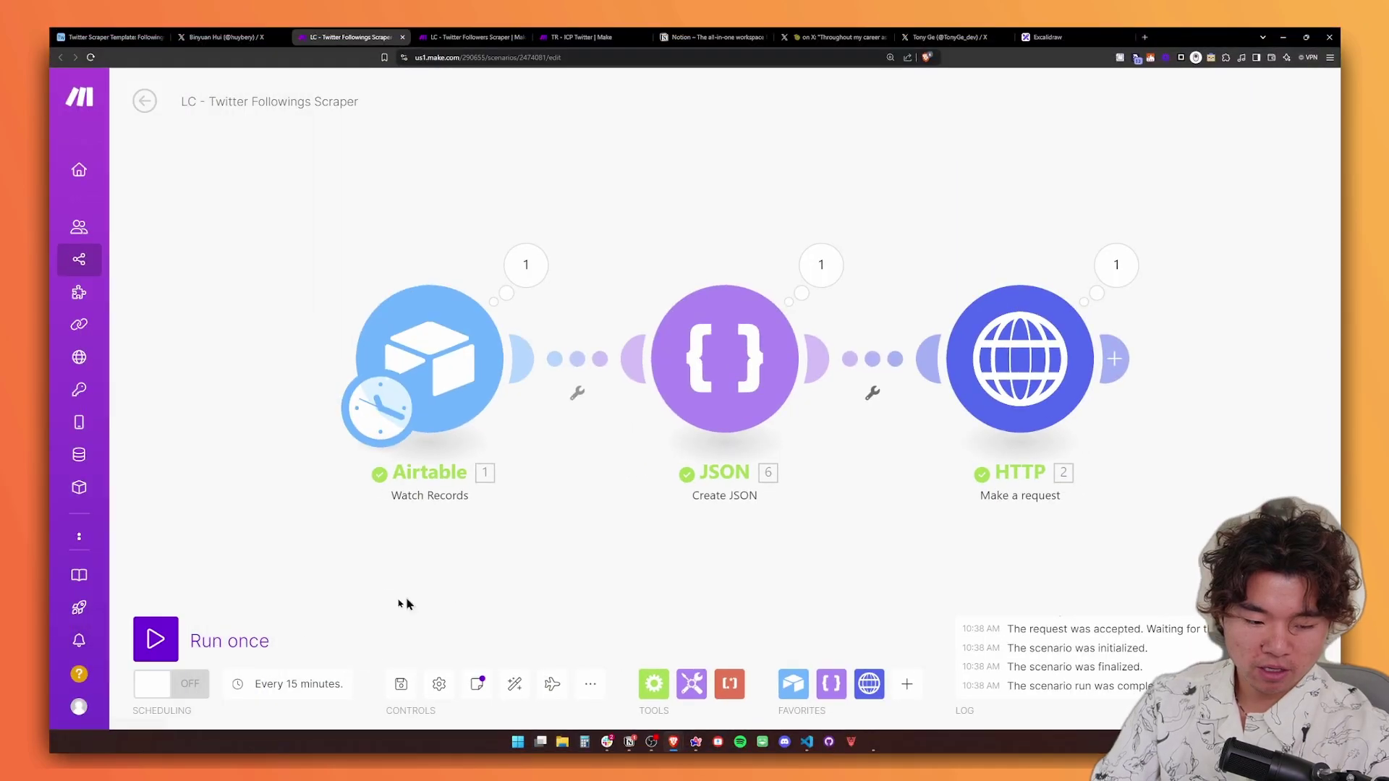
click(249, 538)
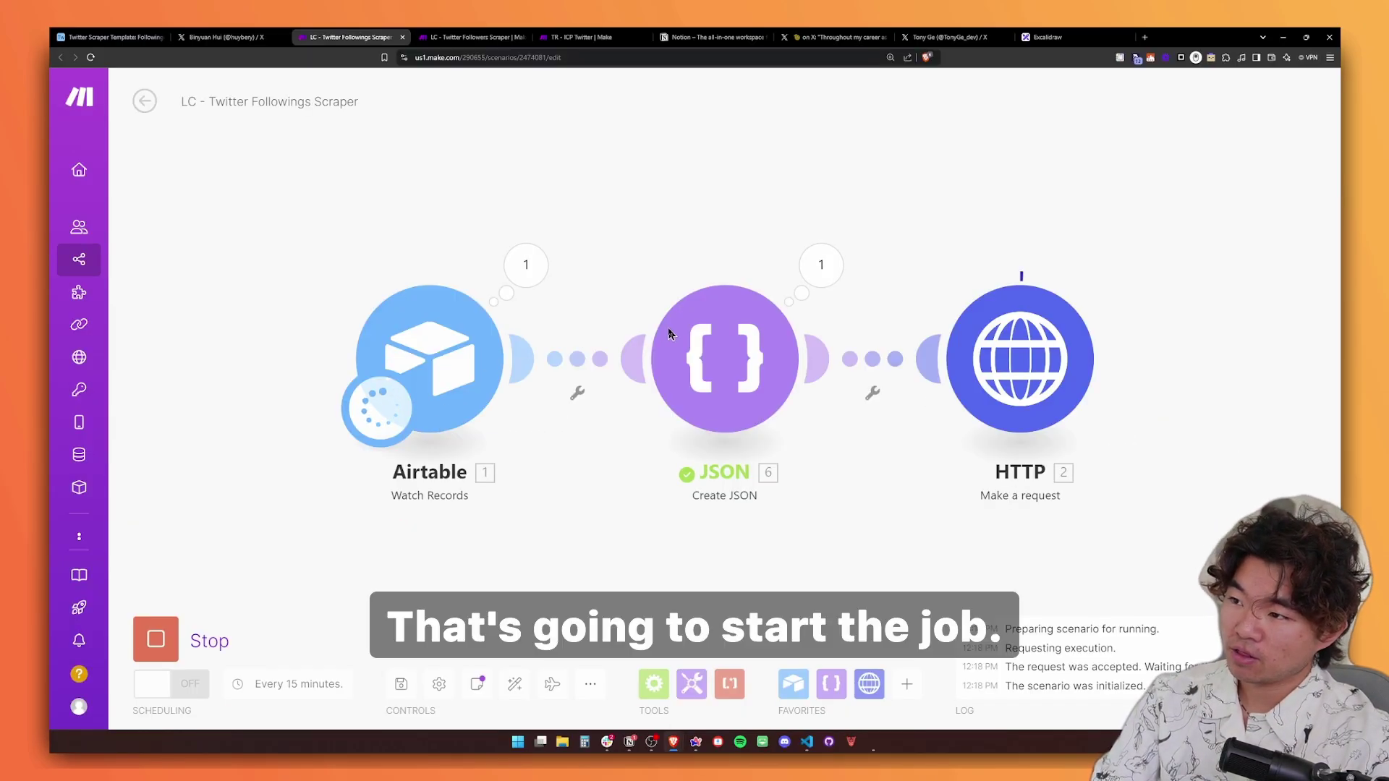
click(81, 37)
- Scroll down the Followings table as scraped records stream in, reaching 1,422 records
scroll(684, 362, down, 15)
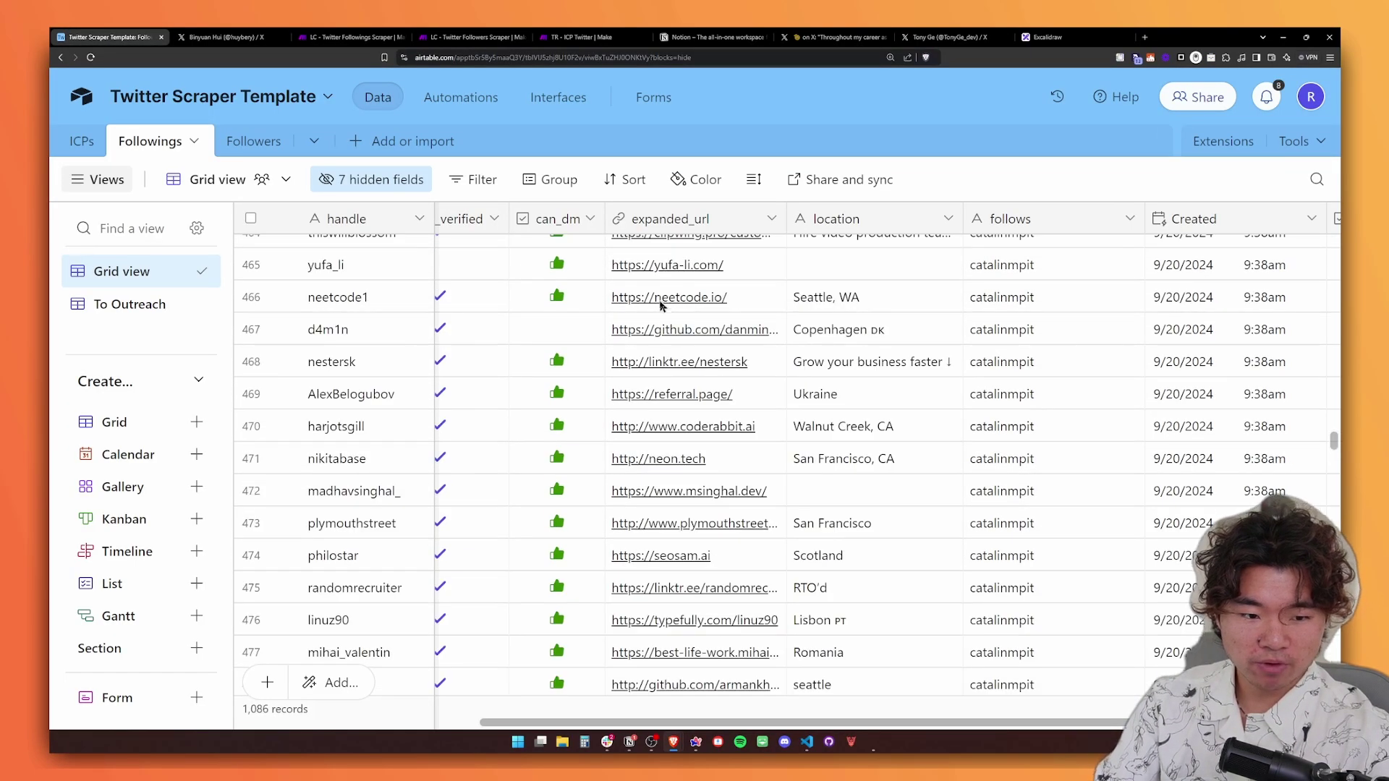
scroll(684, 362, down, 20)
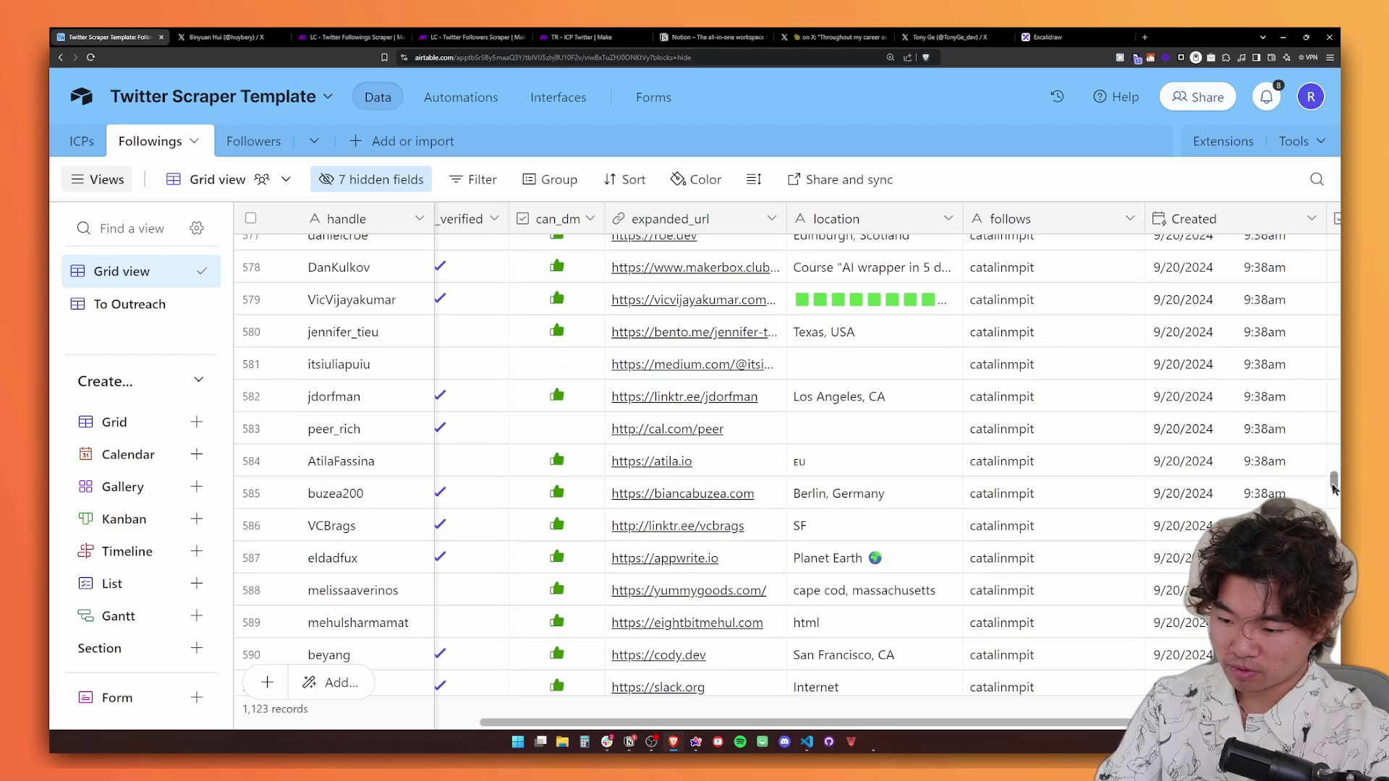
scroll(521, 570, down, 20)
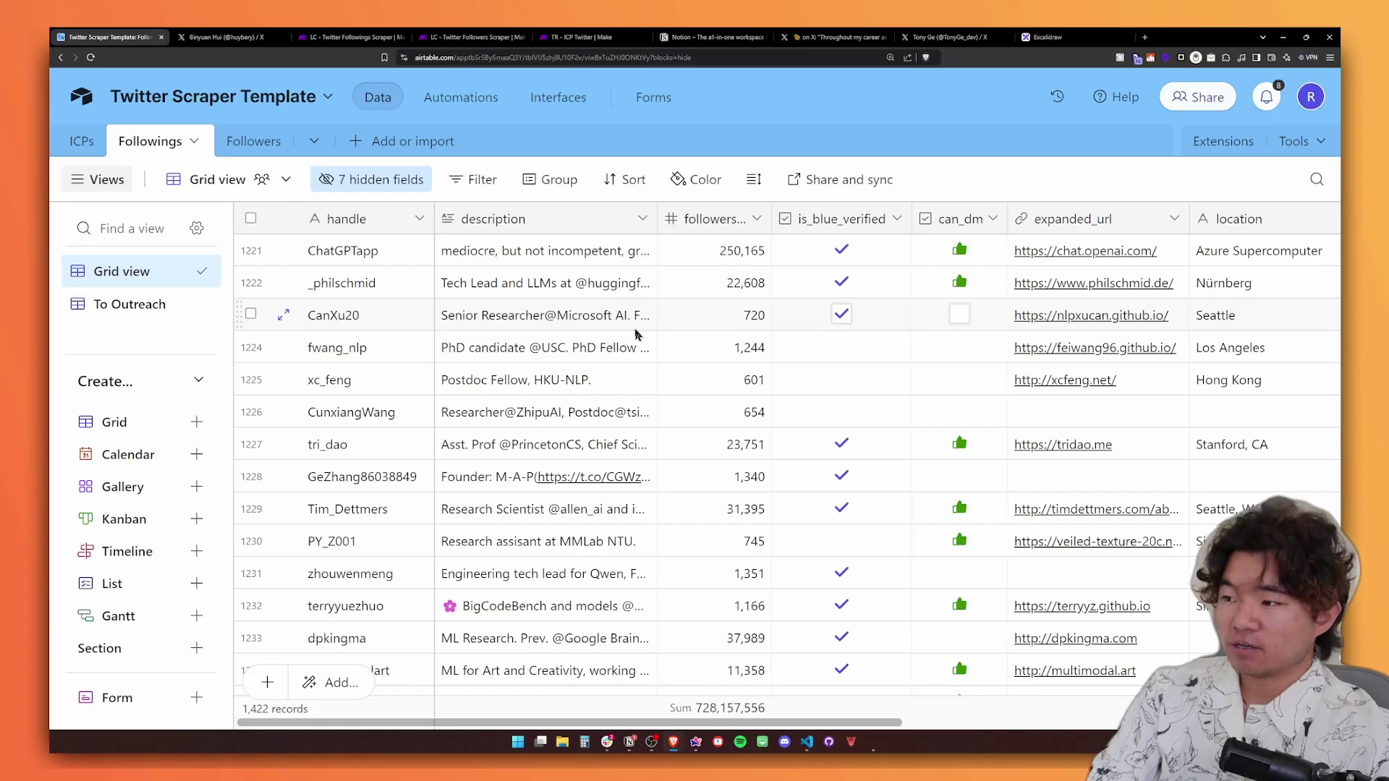
click(556, 34)
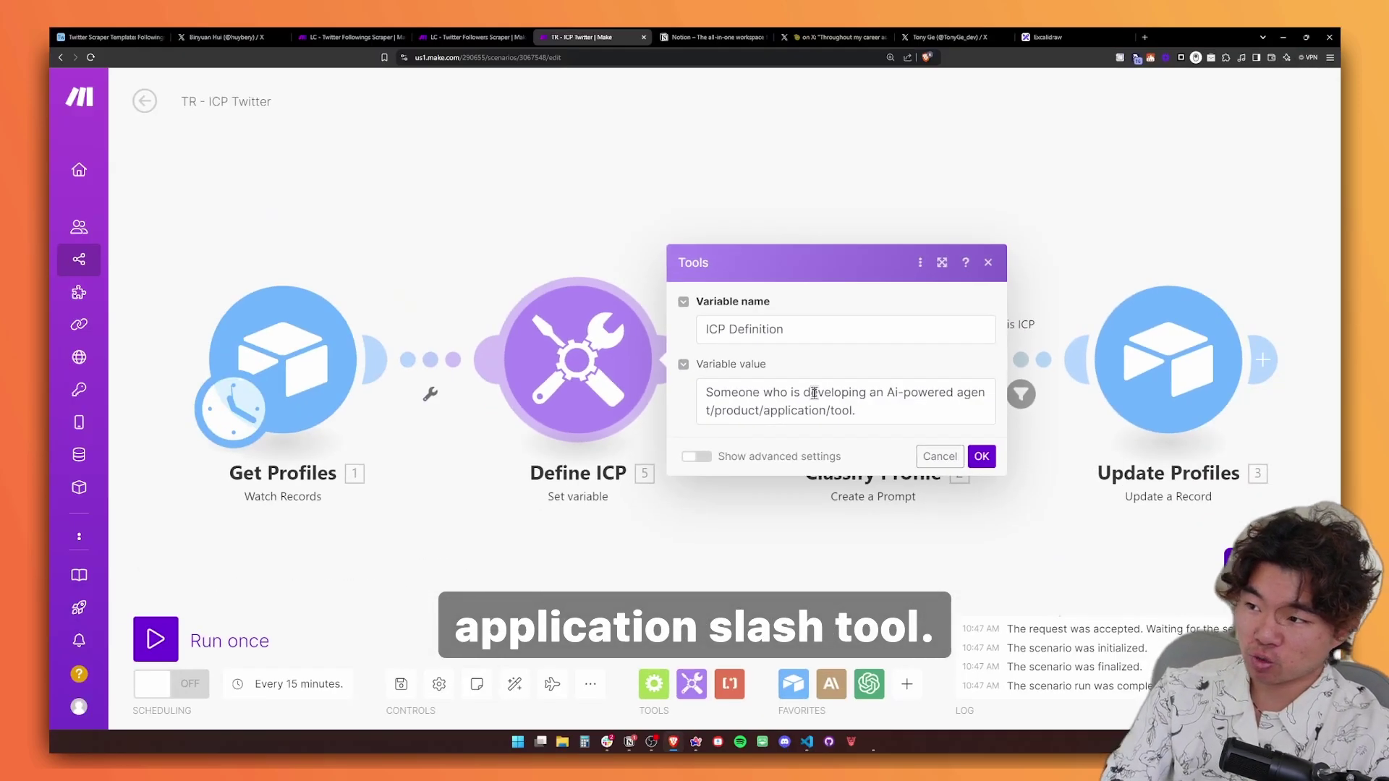
key(Escape)
click(653, 418)
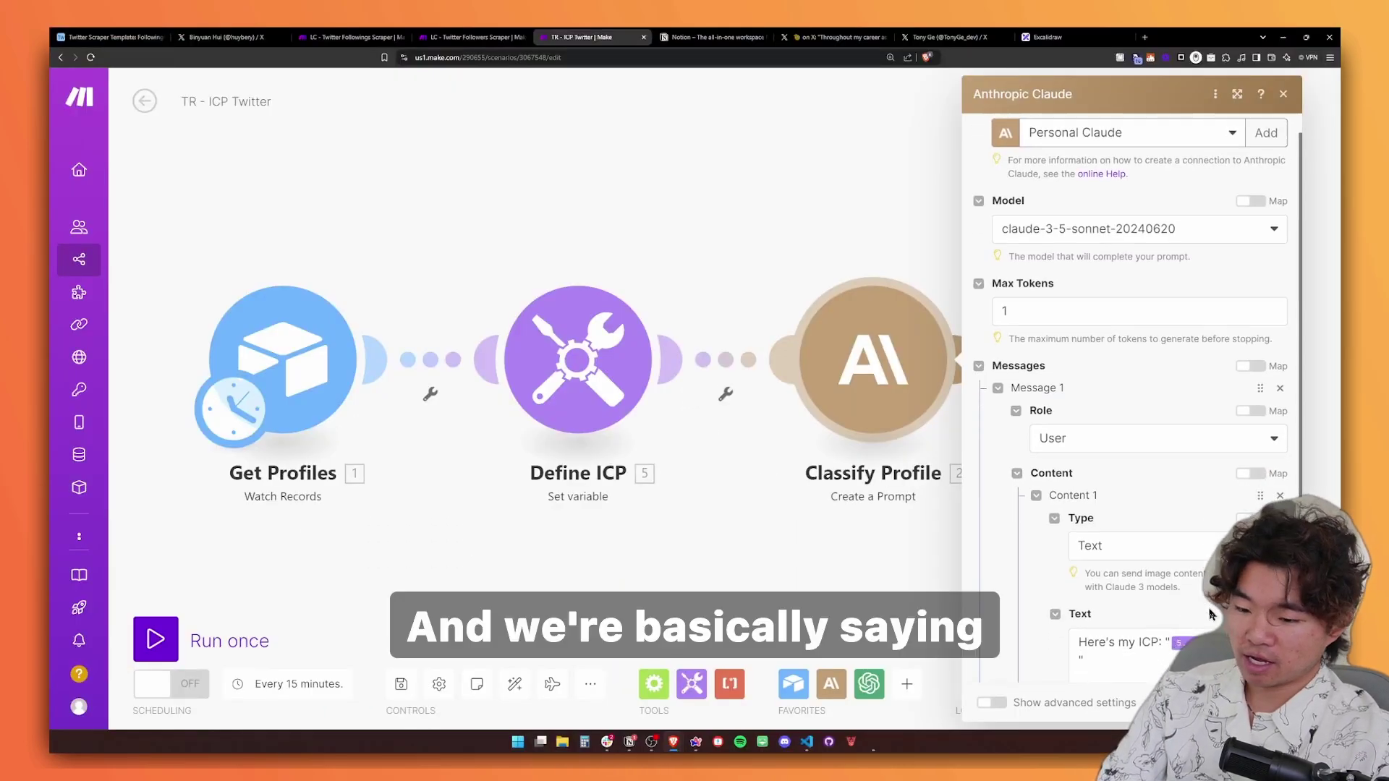
scroll(1209, 614, down, 4)
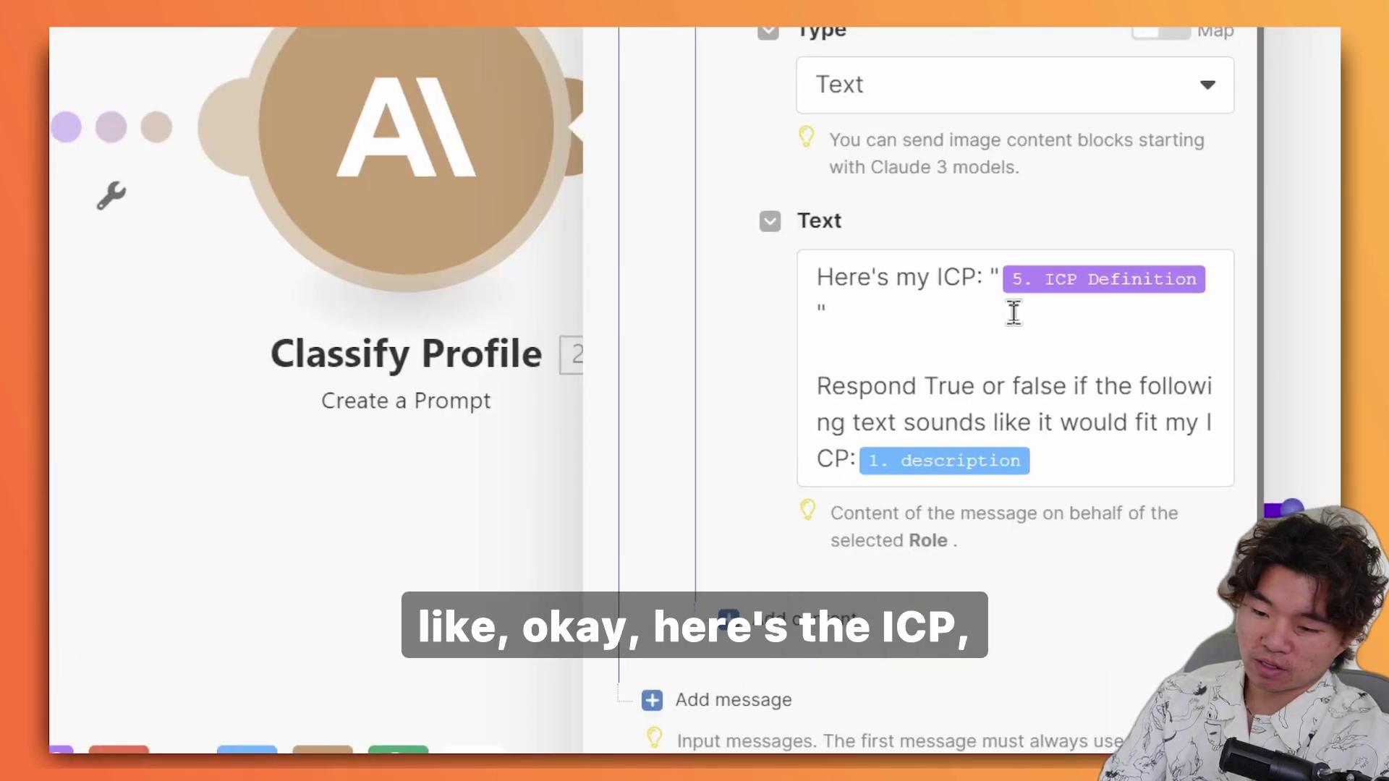
mouse_move(1030, 281)
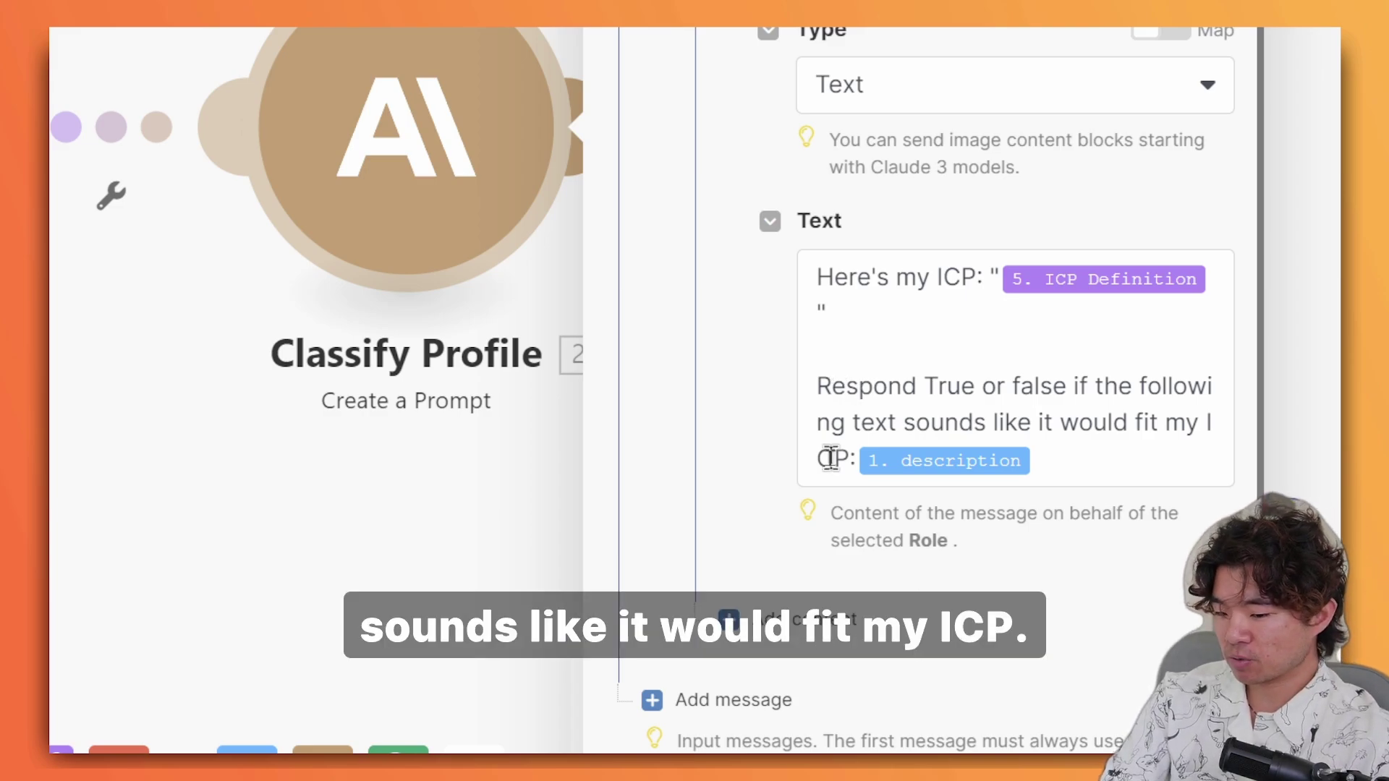
mouse_move(917, 469)
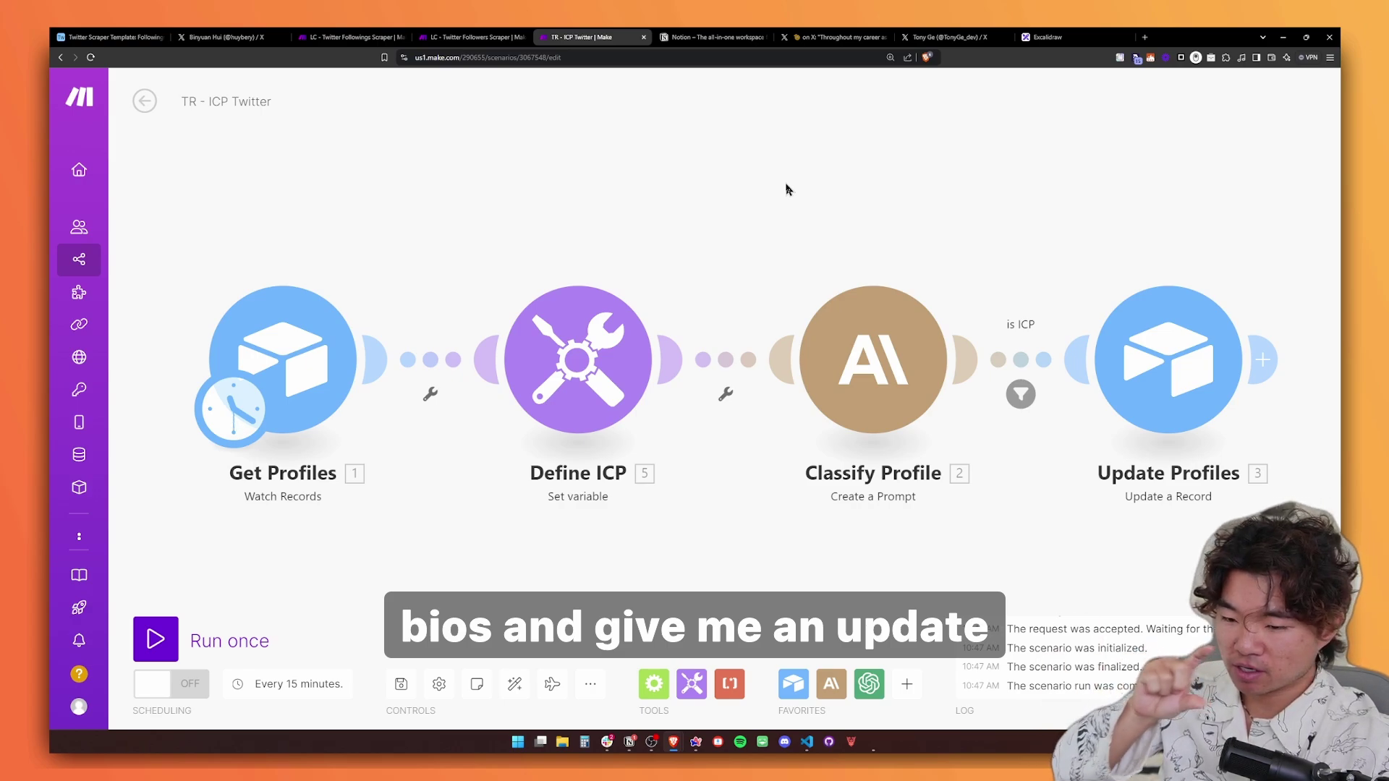
click(1139, 357)
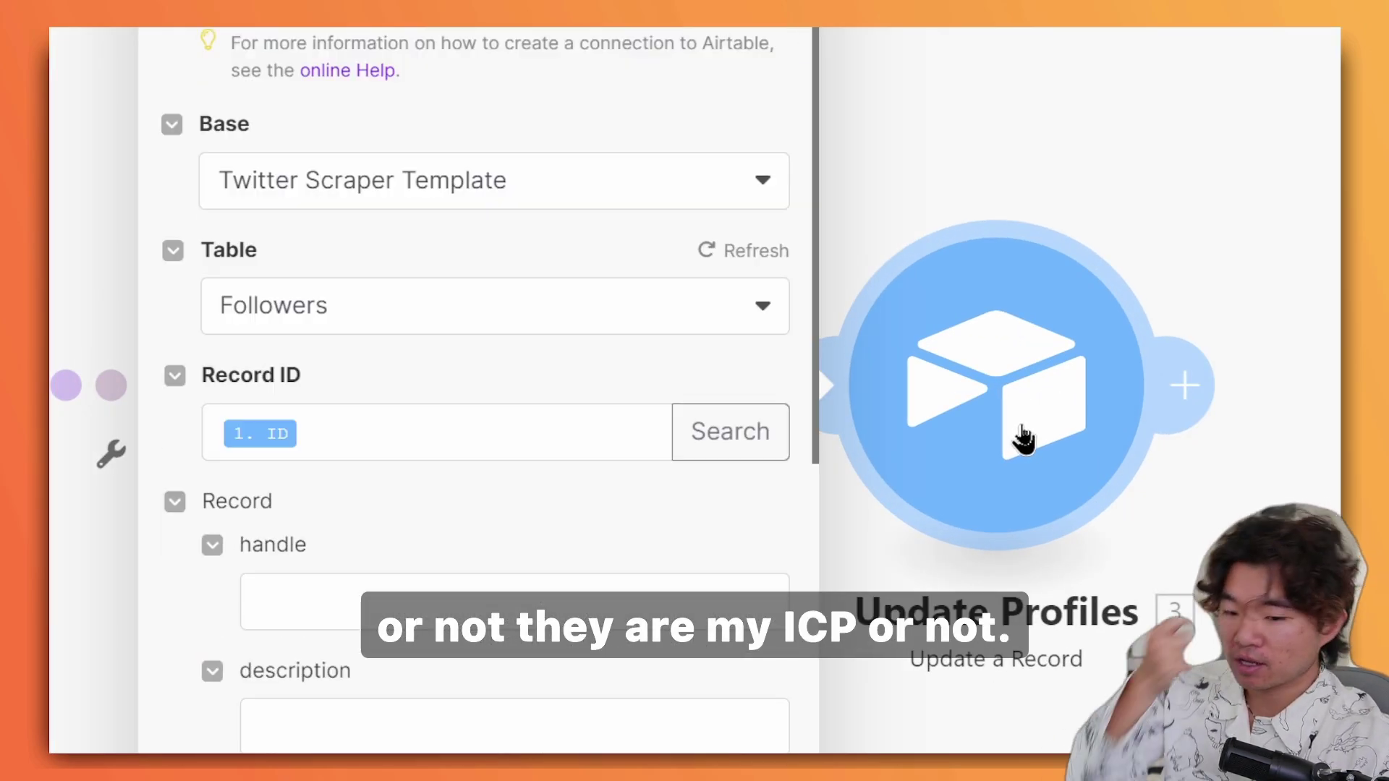
scroll(593, 724, down, 10)
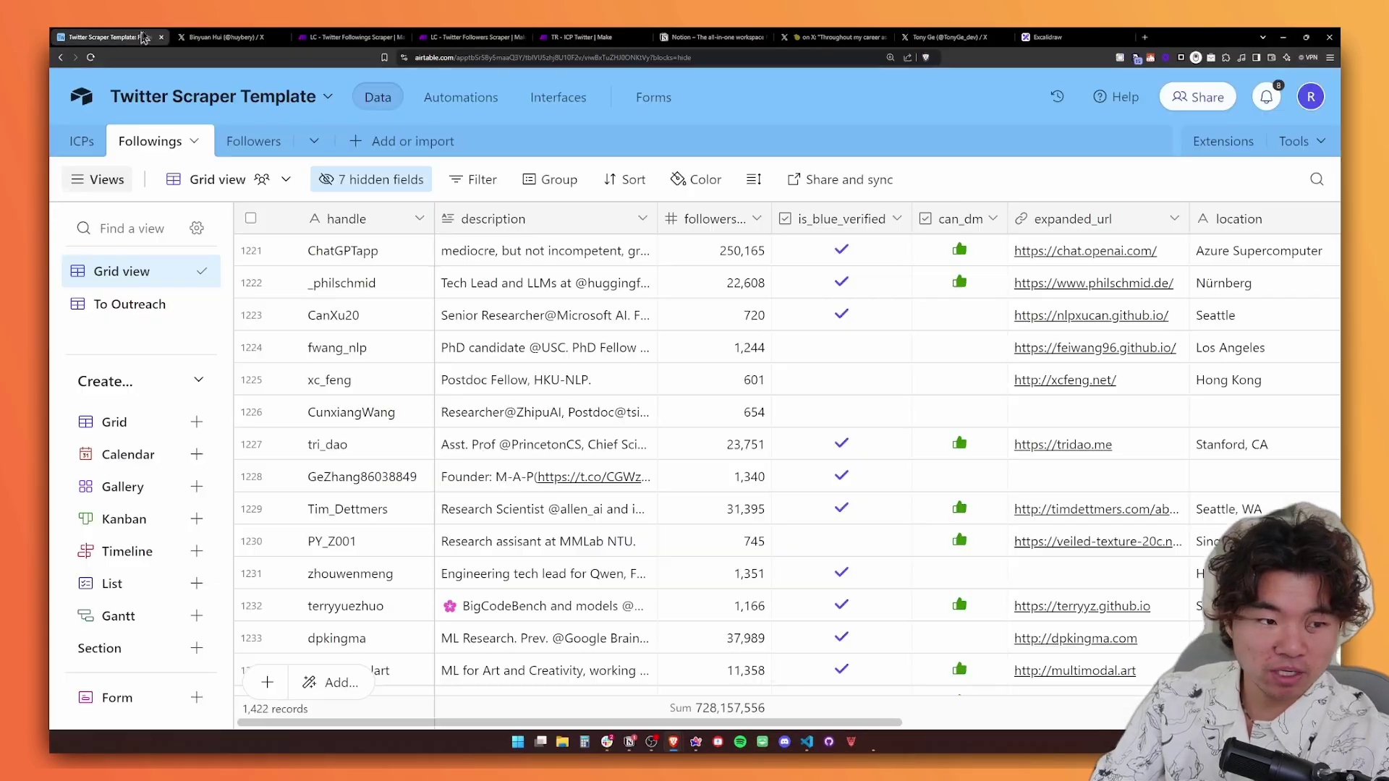
- Create a new grid view named 'Demo ICP' in the Followings table
scroll(910, 272, right, 8)
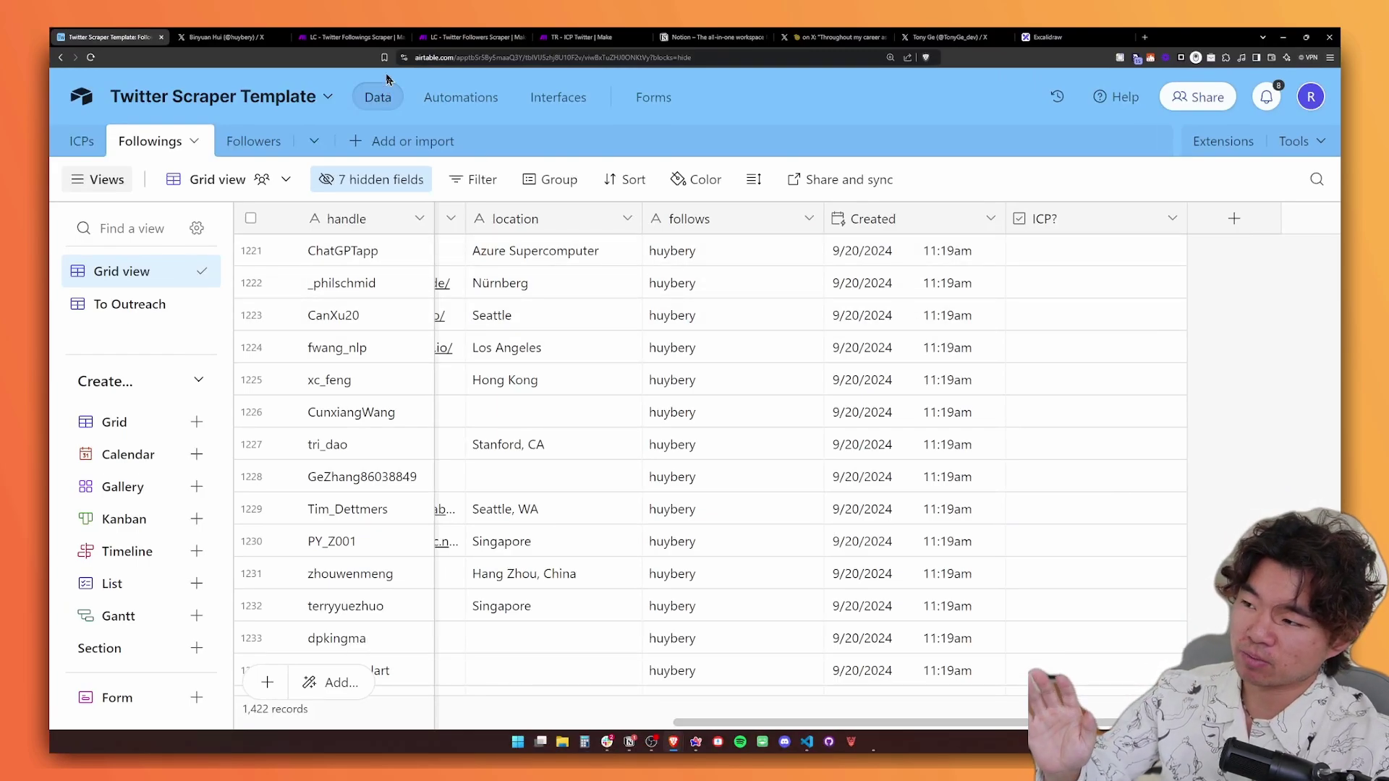
click(579, 36)
scroll(914, 373, up, 10)
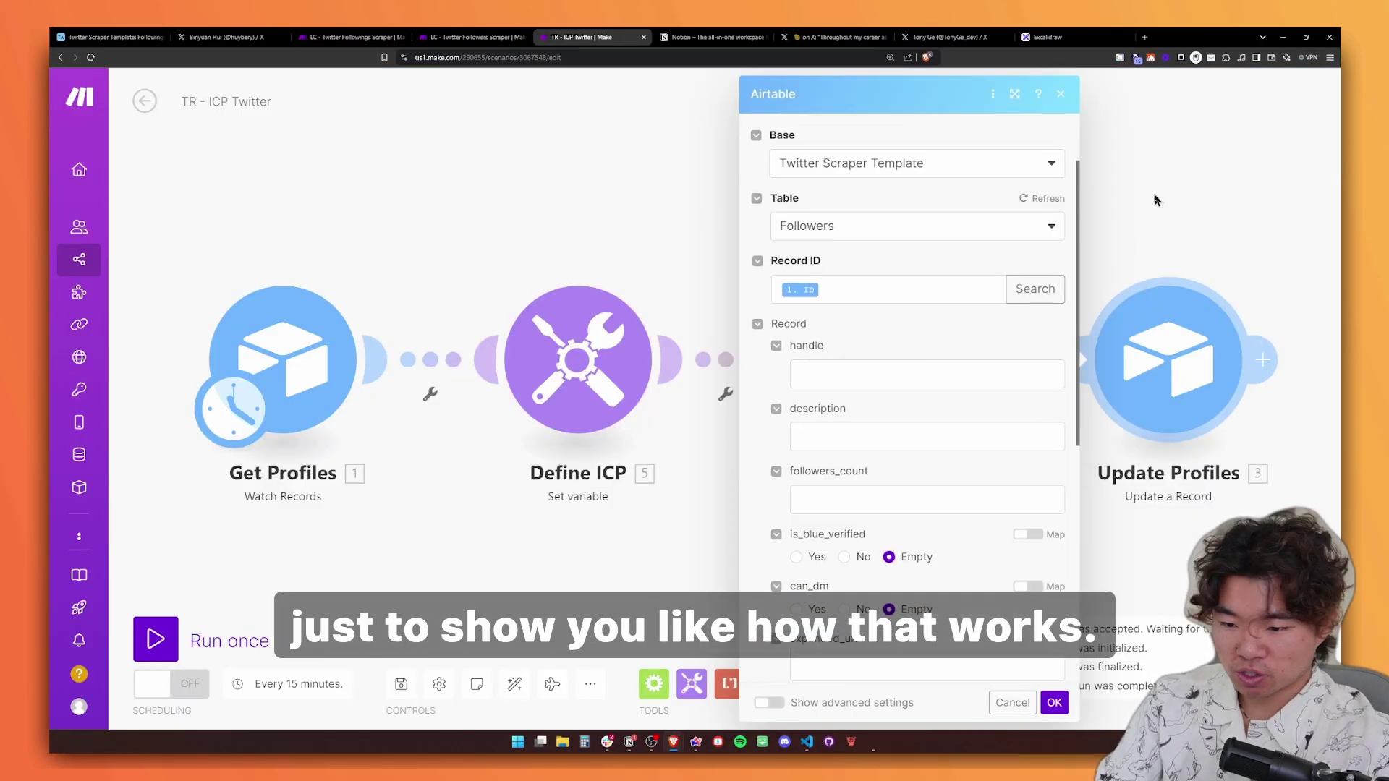
click(545, 394)
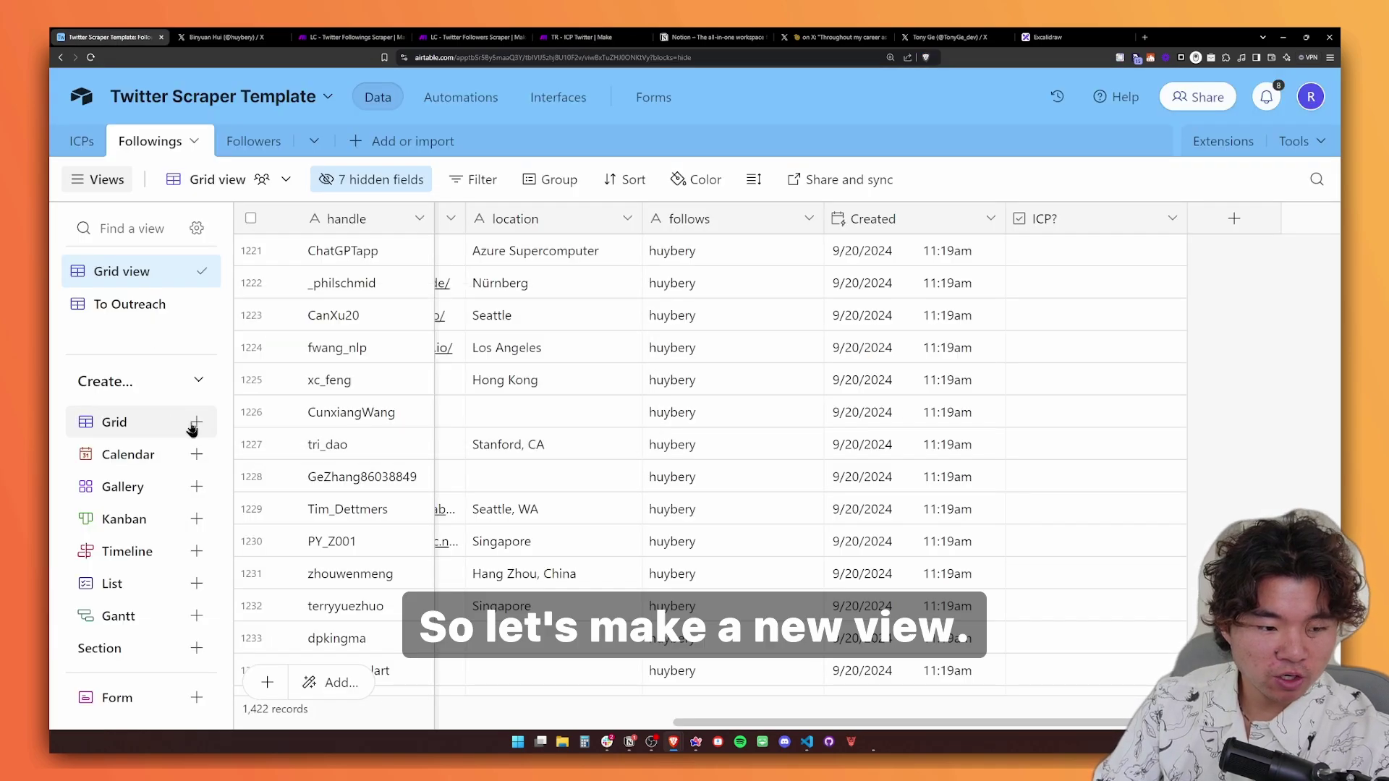
click(193, 425)
text(Demo)
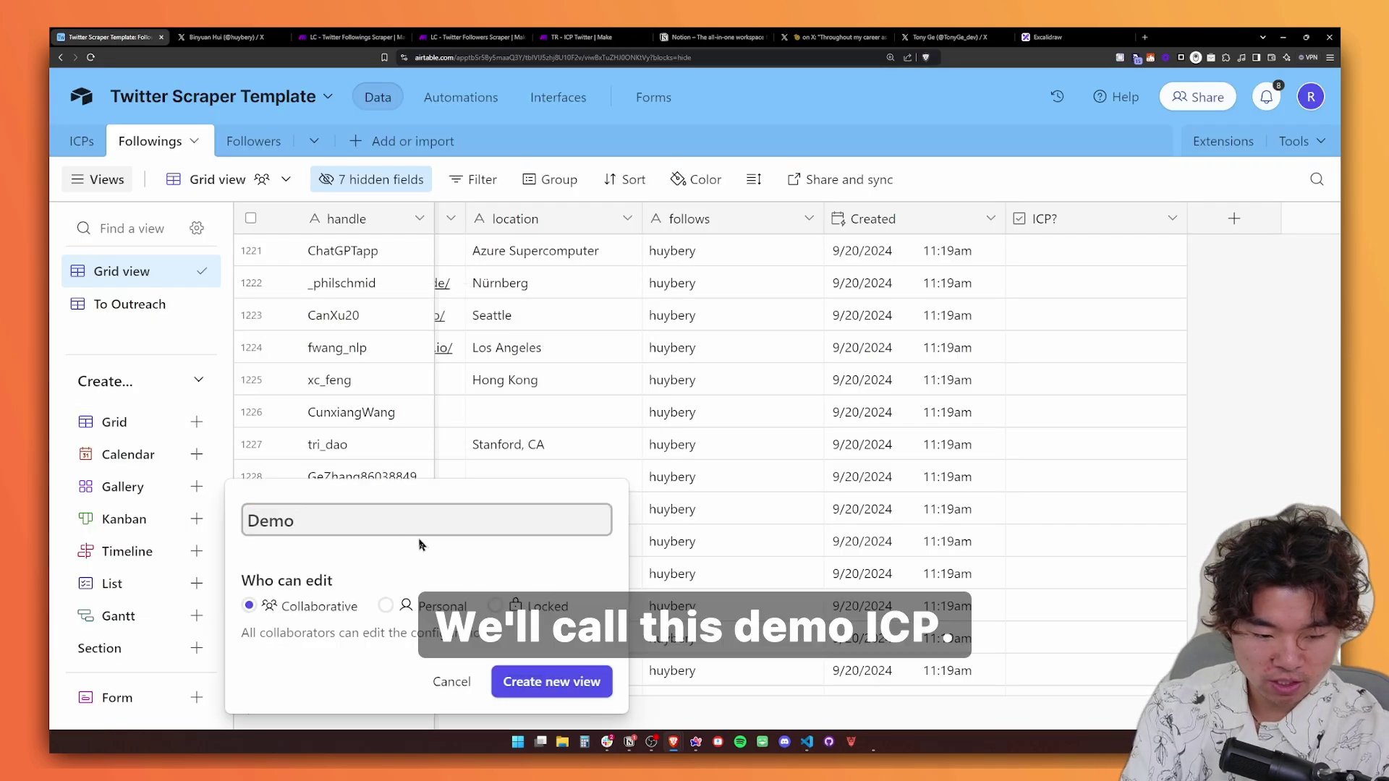
text( ICP)
key(Return)
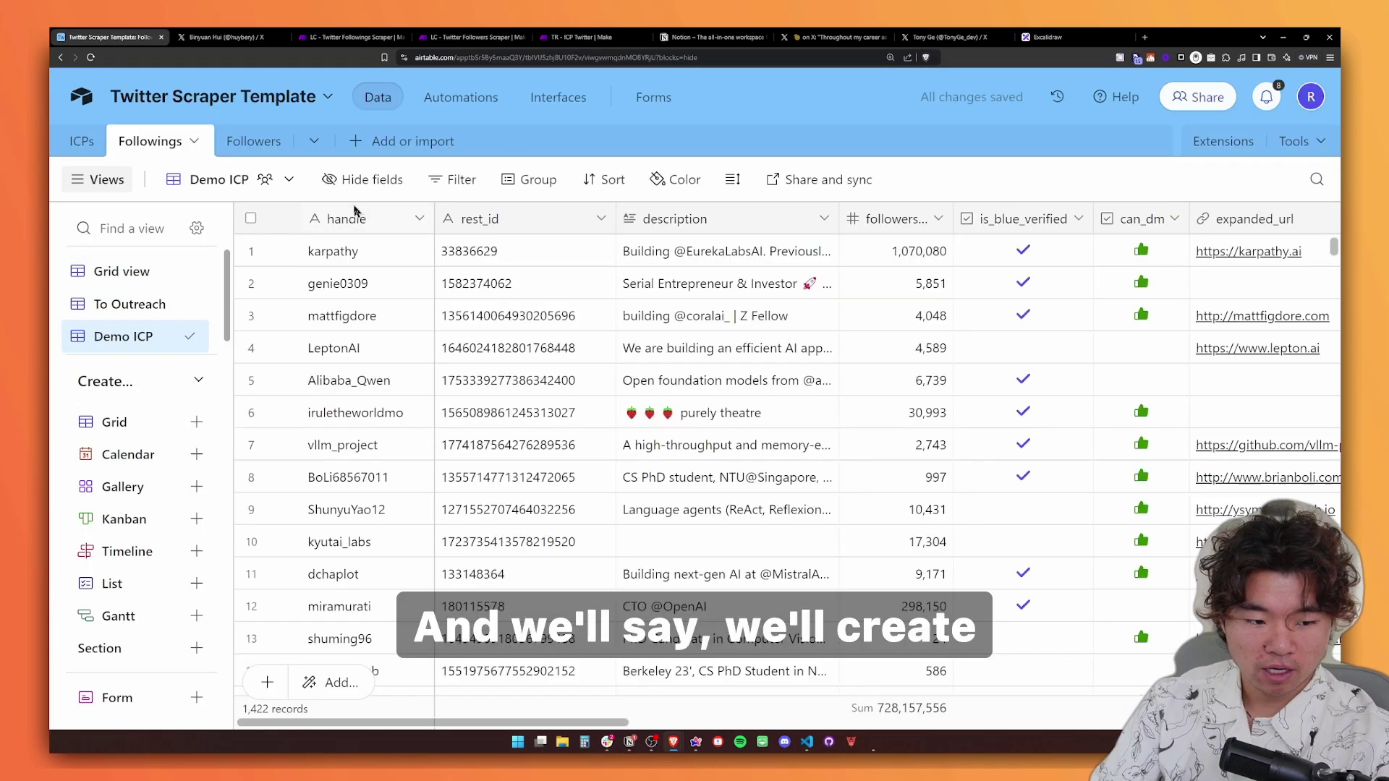
- Filter the Demo ICP view so the follows field contains the researcher's handle, leaving 406 records
click(454, 180)
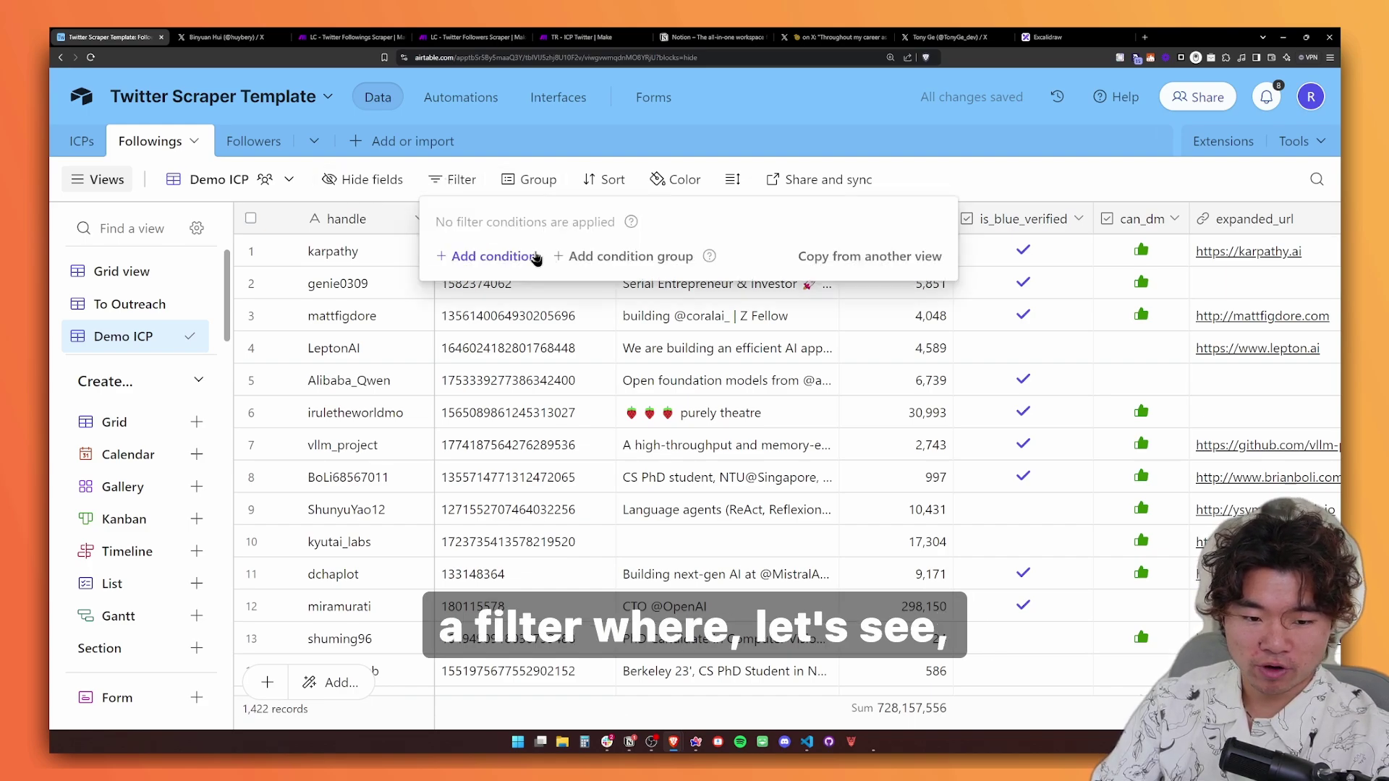
click(536, 257)
click(629, 259)
scroll(630, 397, down, 3)
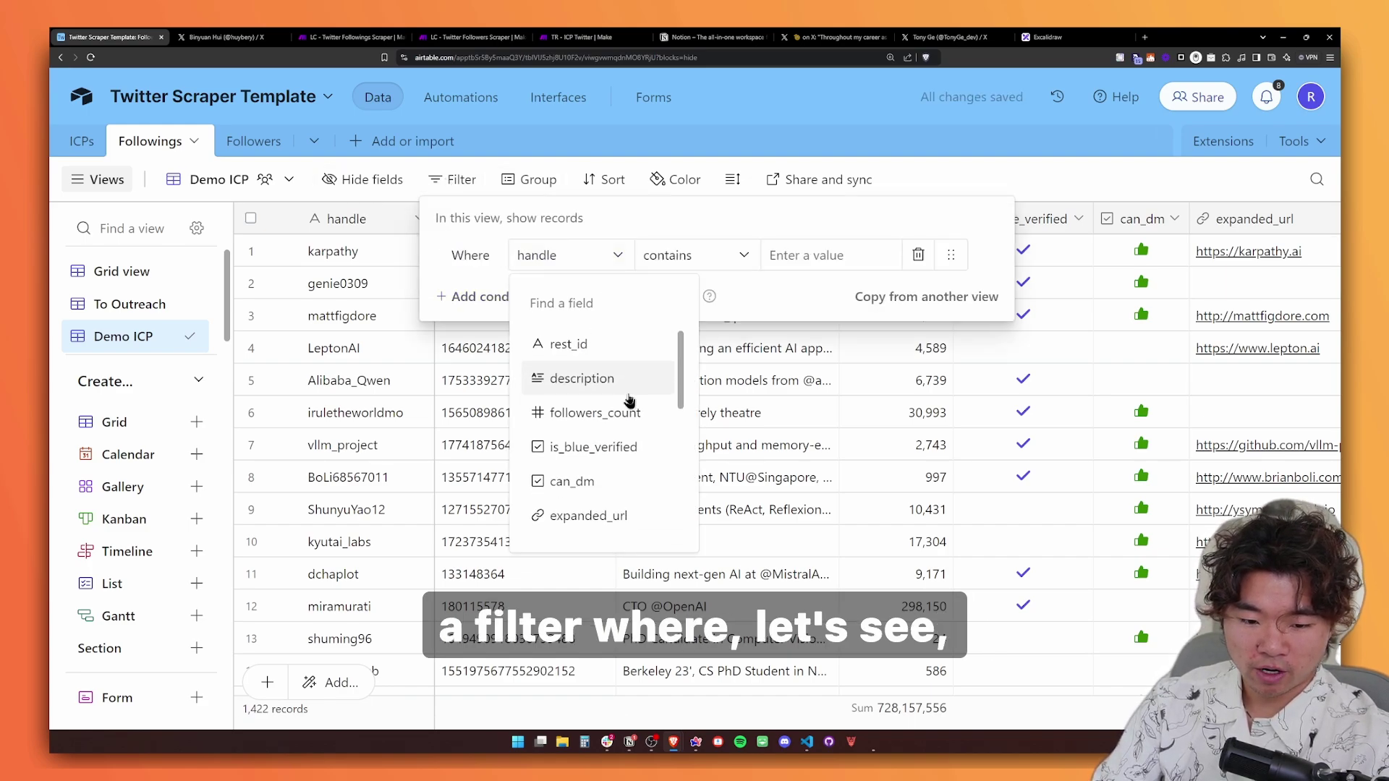
scroll(650, 422, down, 2)
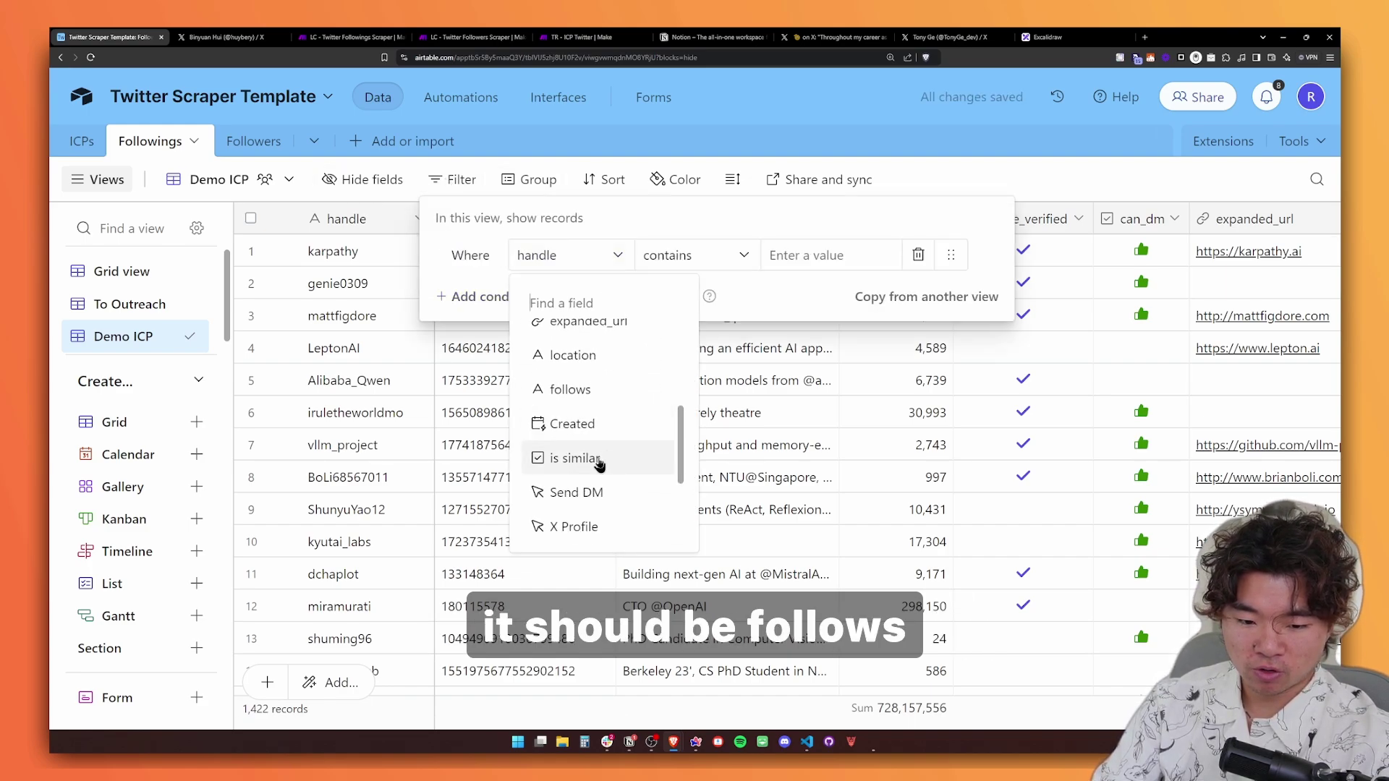
click(611, 388)
click(745, 258)
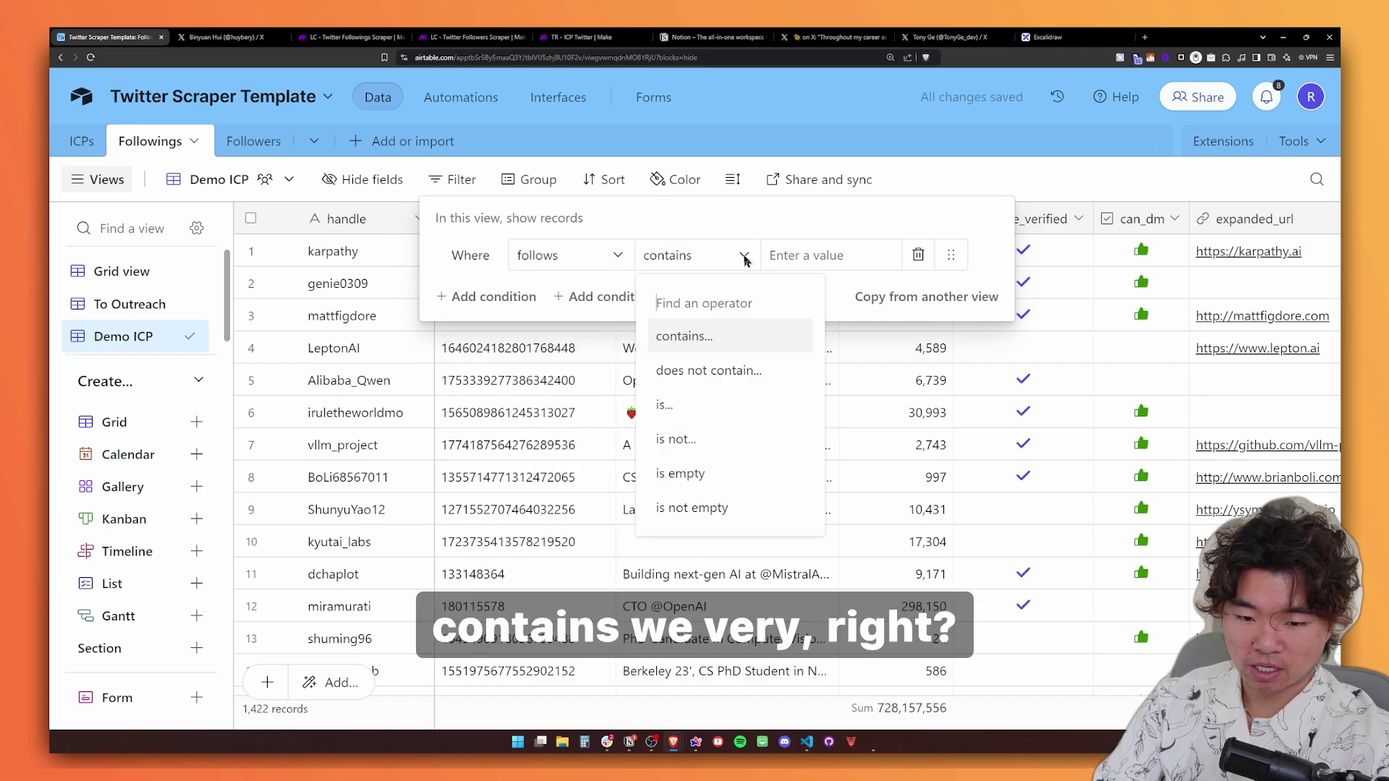
click(767, 257)
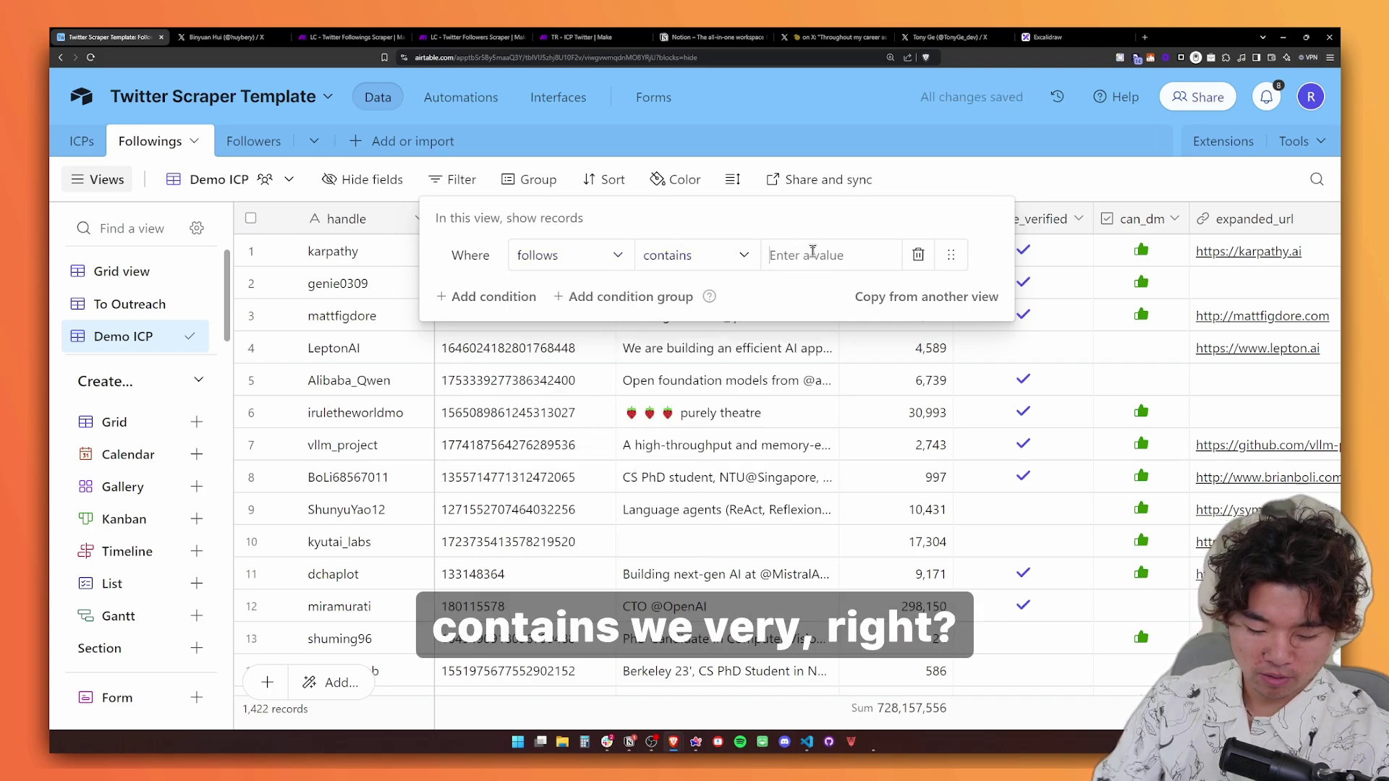
click(812, 251)
text(huybery)
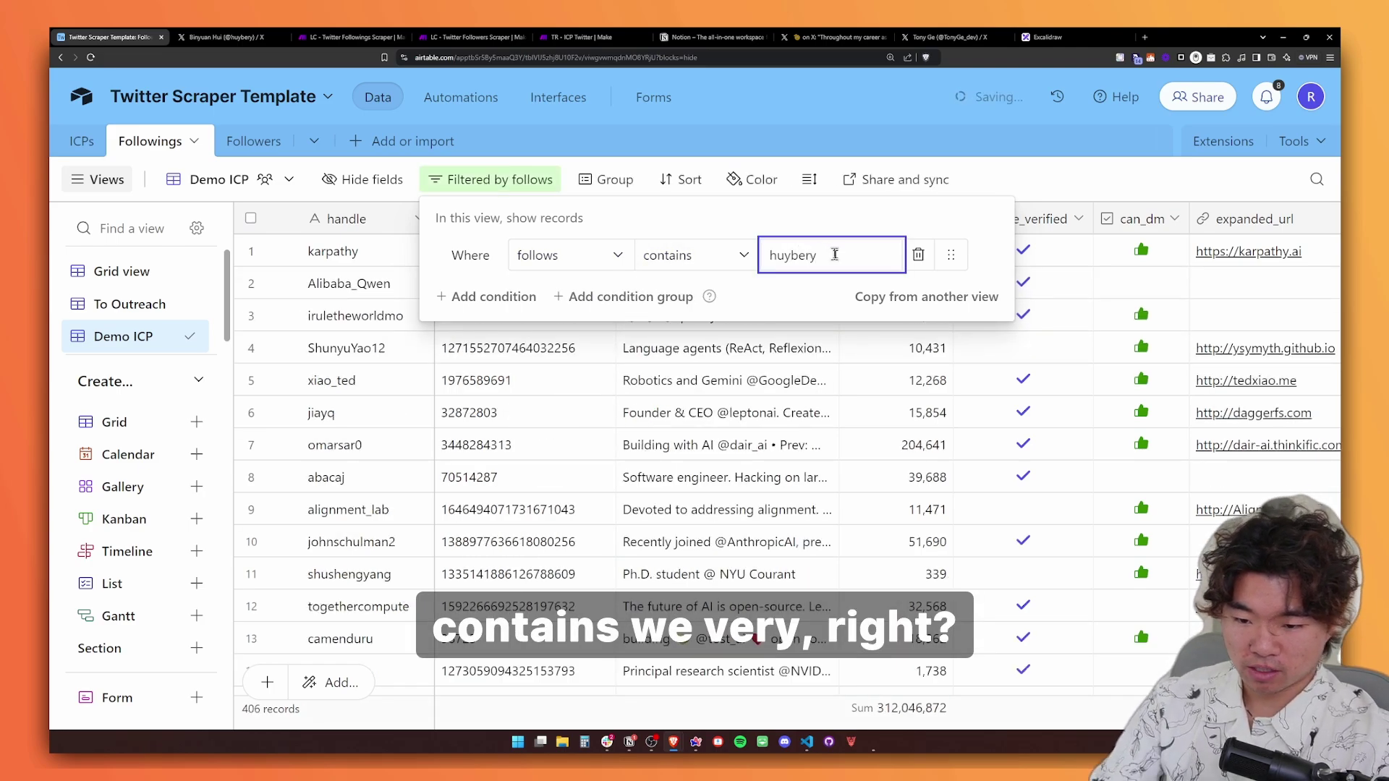
click(864, 327)
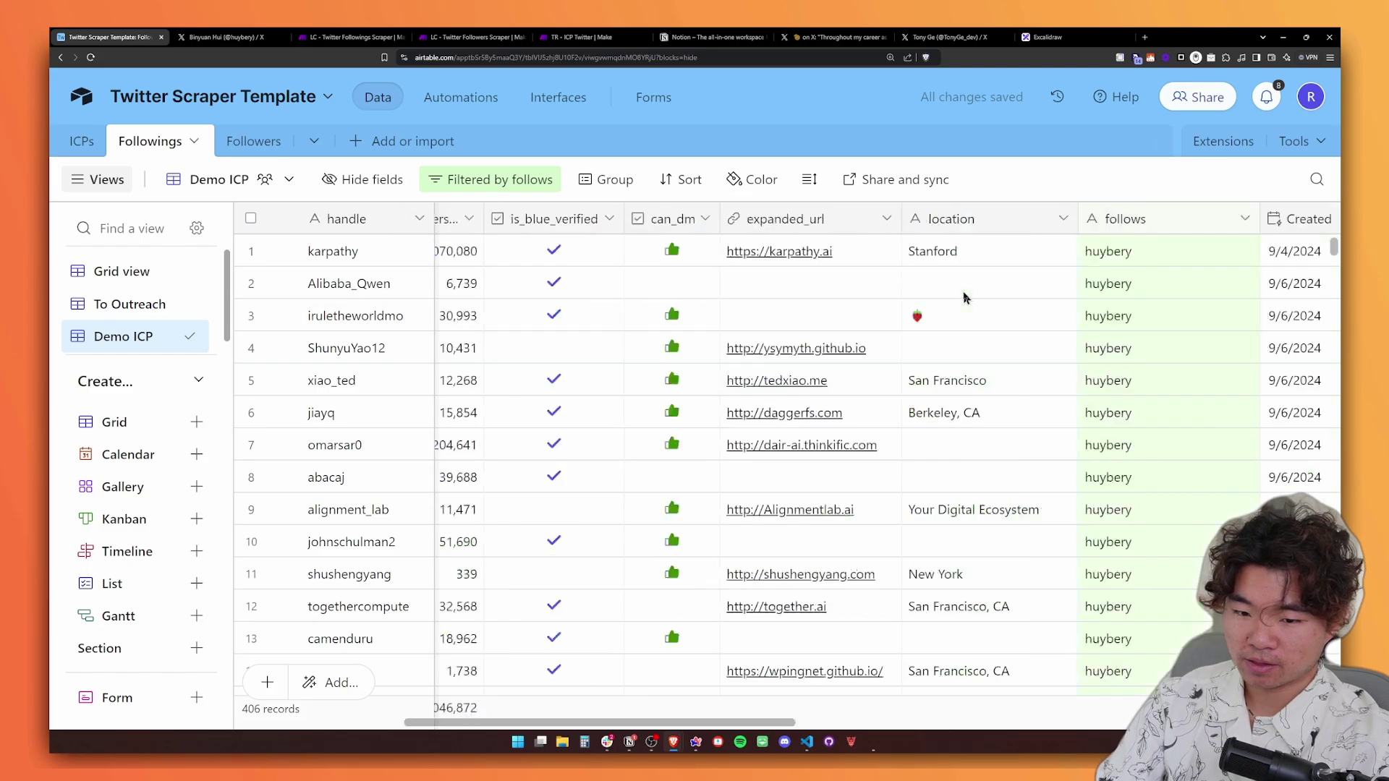
scroll(796, 333, left, 5)
scroll(753, 338, down, 10)
drag(1335, 271, 1337, 673)
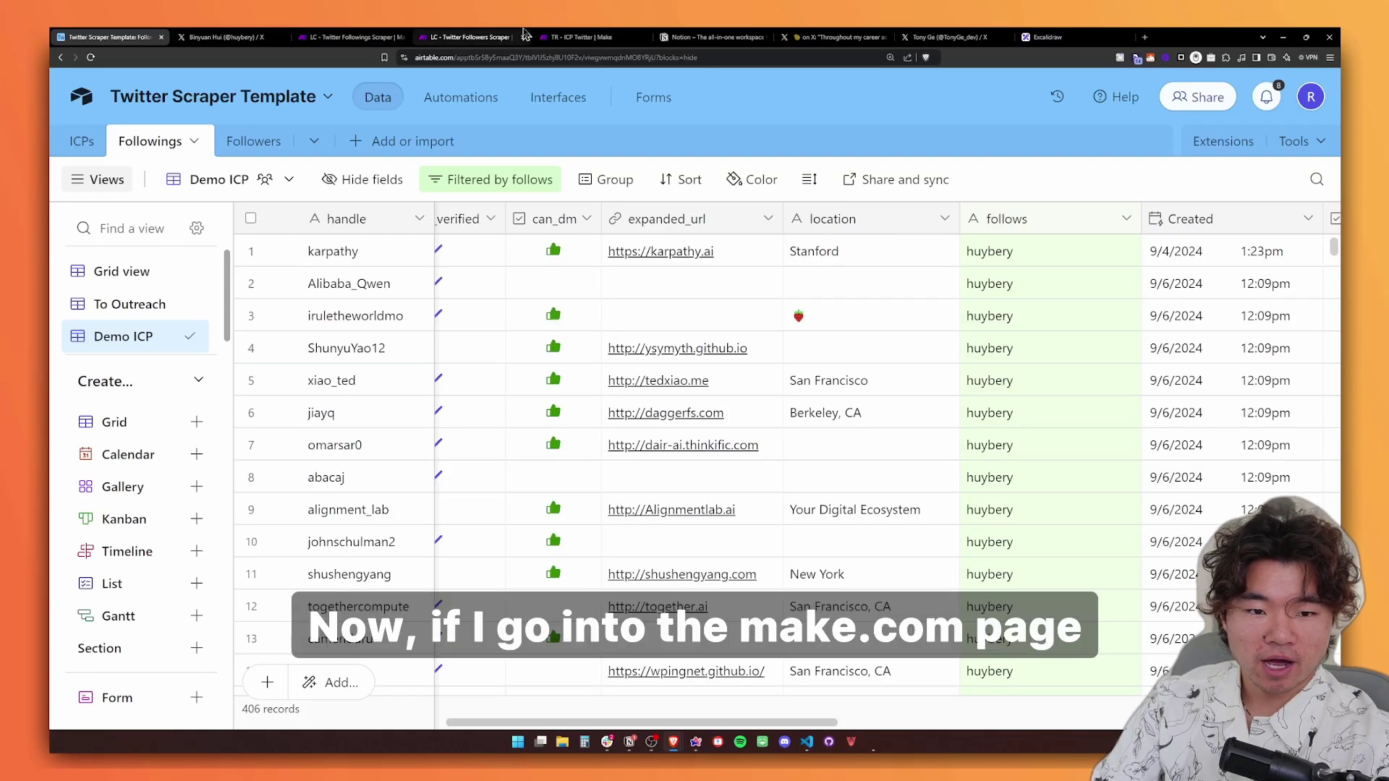
- Switch the Get Profiles Airtable trigger to watch the Demo ICP view
click(558, 37)
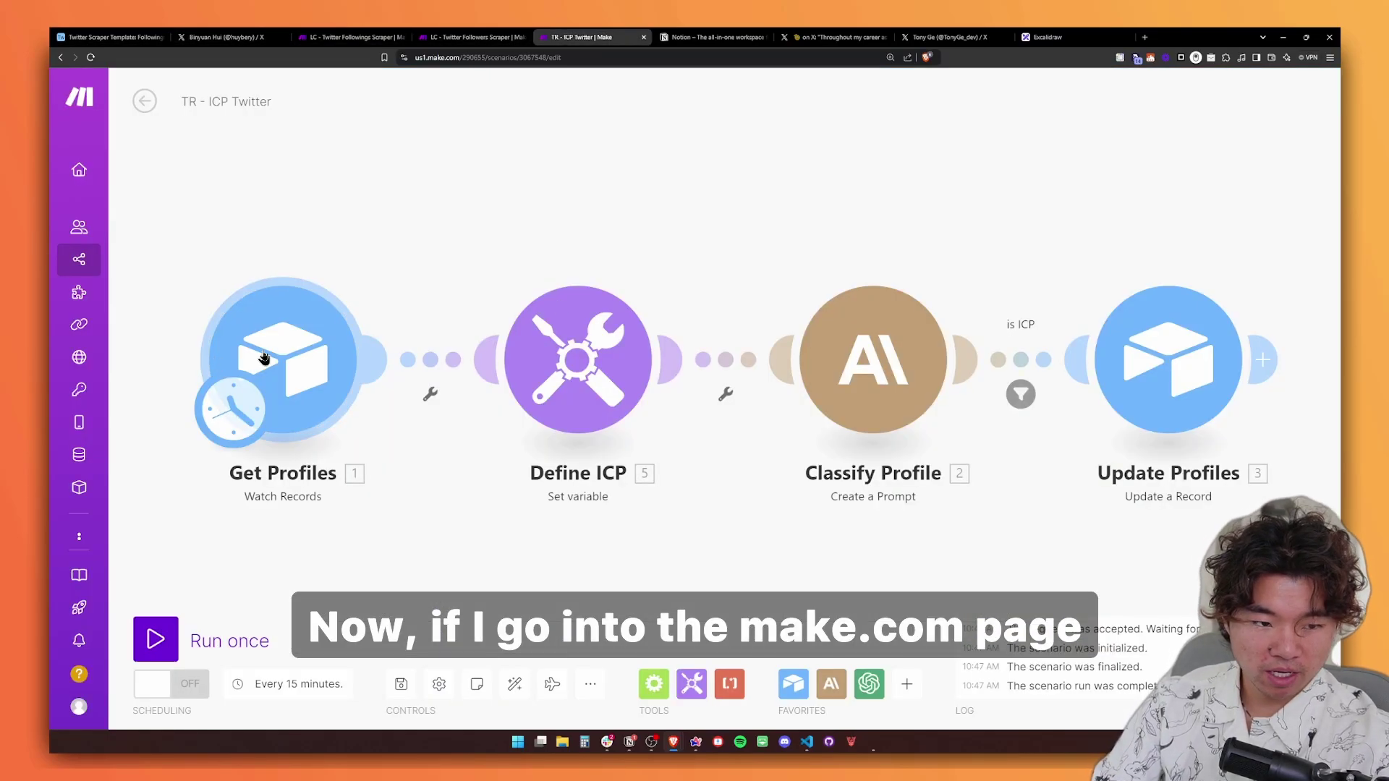
click(385, 363)
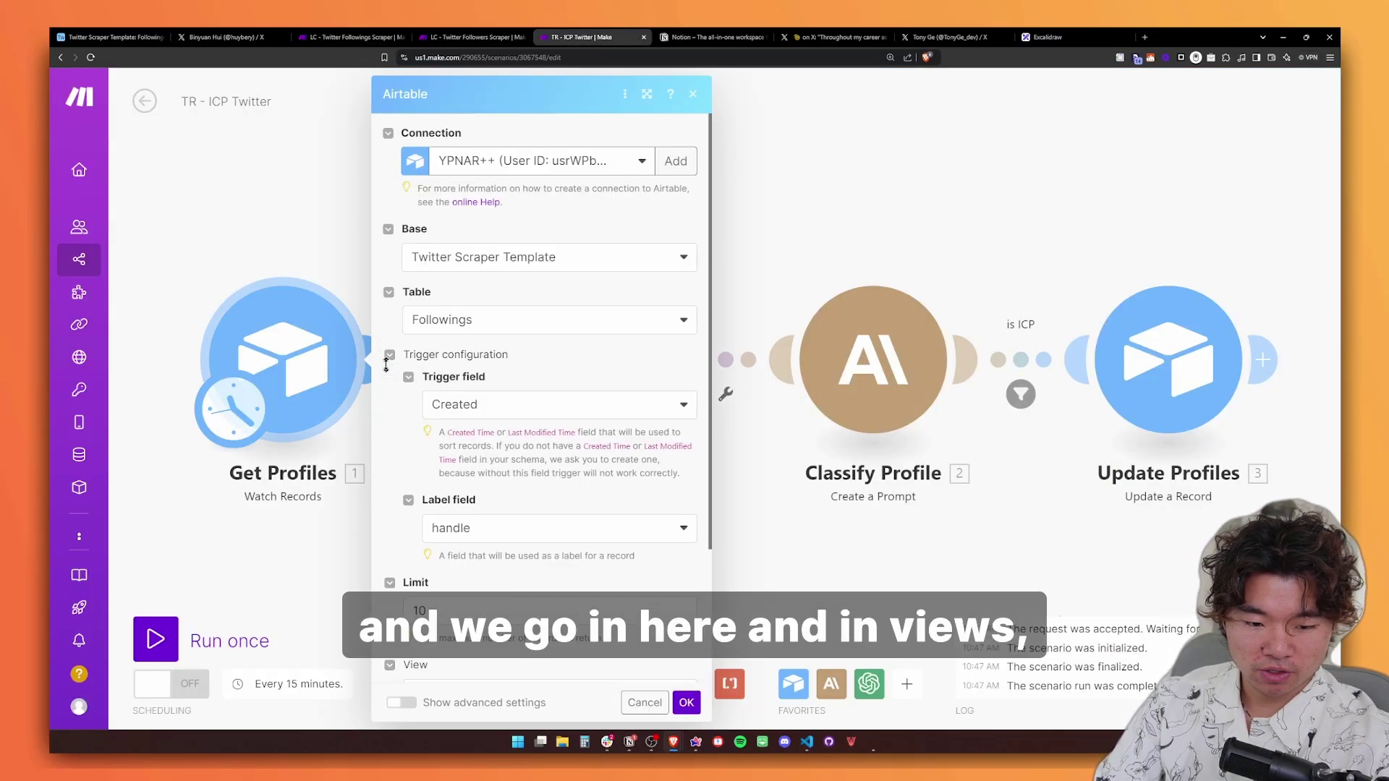
scroll(571, 530, down, 2)
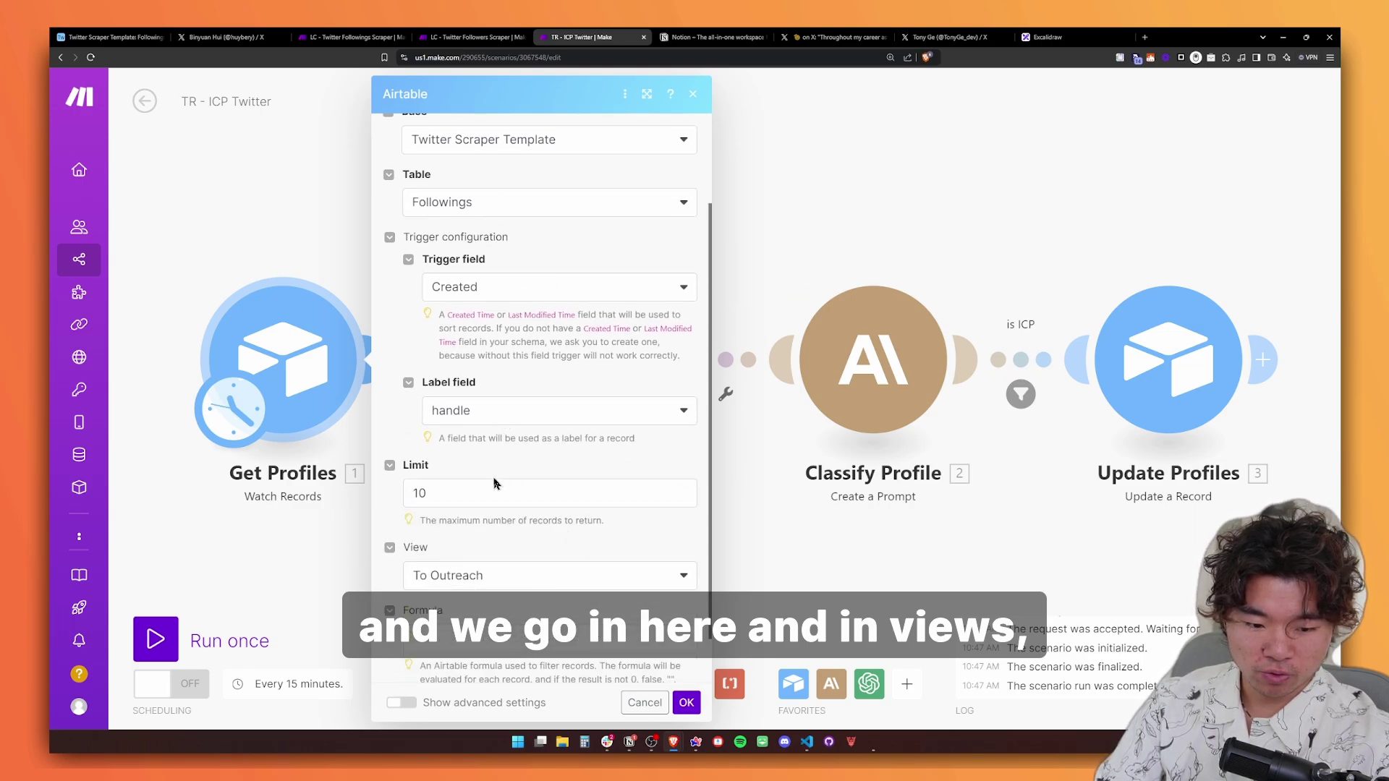
scroll(494, 483, down, 1)
click(514, 532)
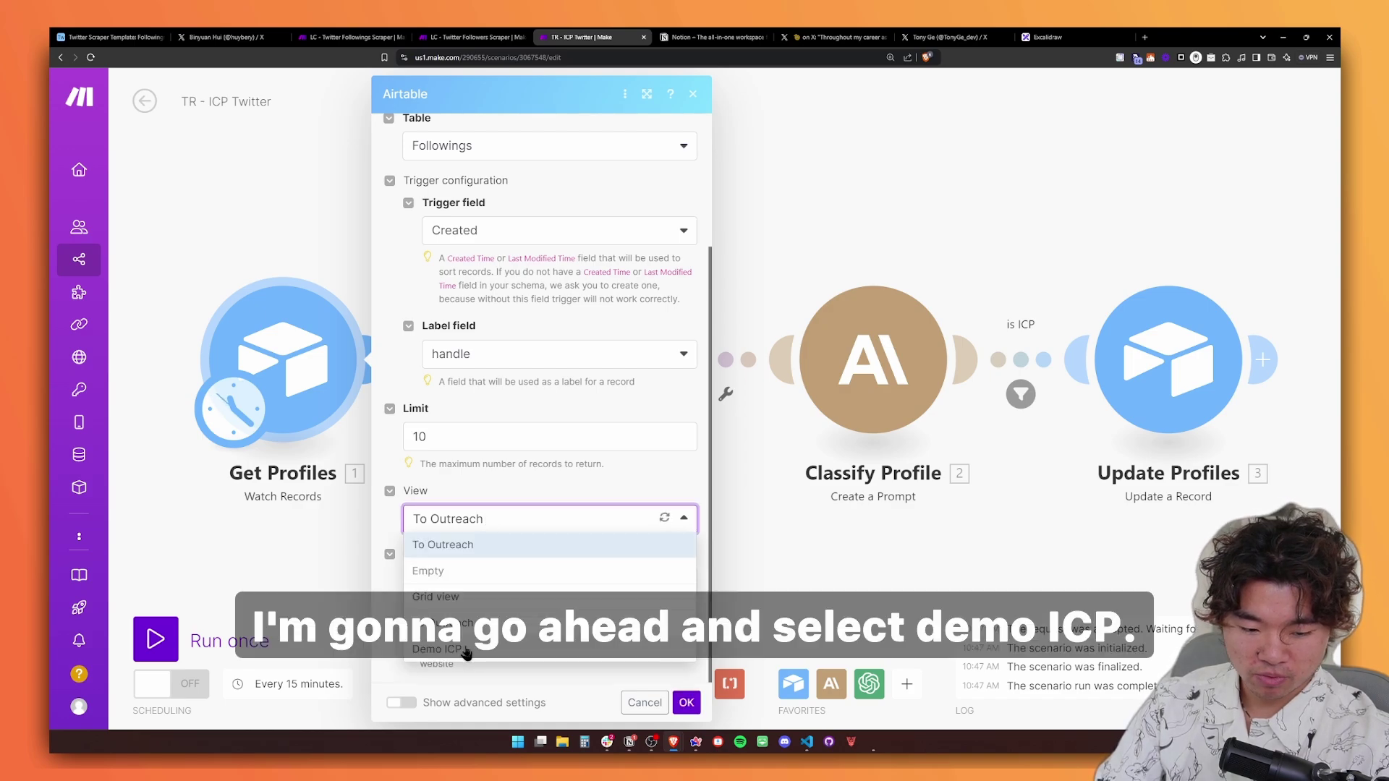
click(466, 651)
- Change the trigger's record limit from 10 to 20, save, and run the scenario once
click(463, 589)
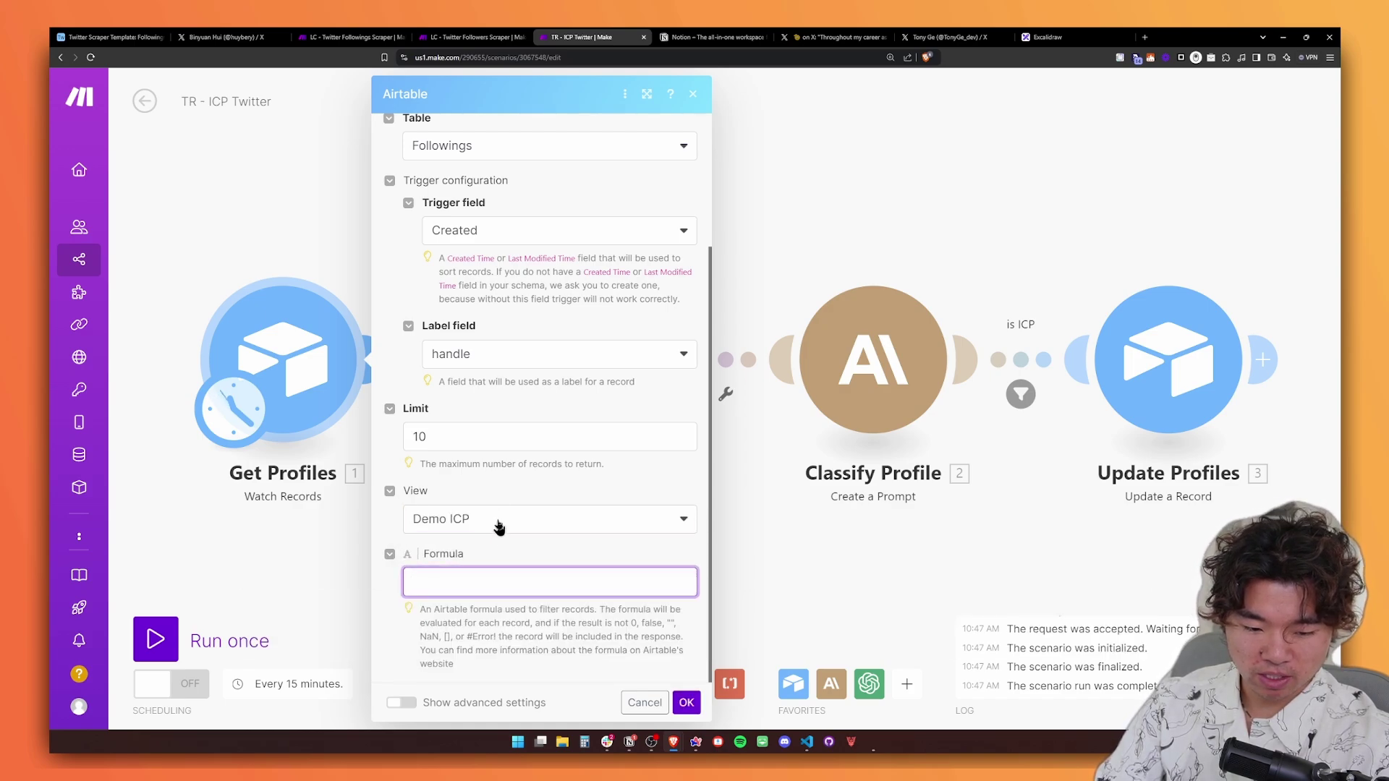
double_click(486, 437)
key(BackSpace)
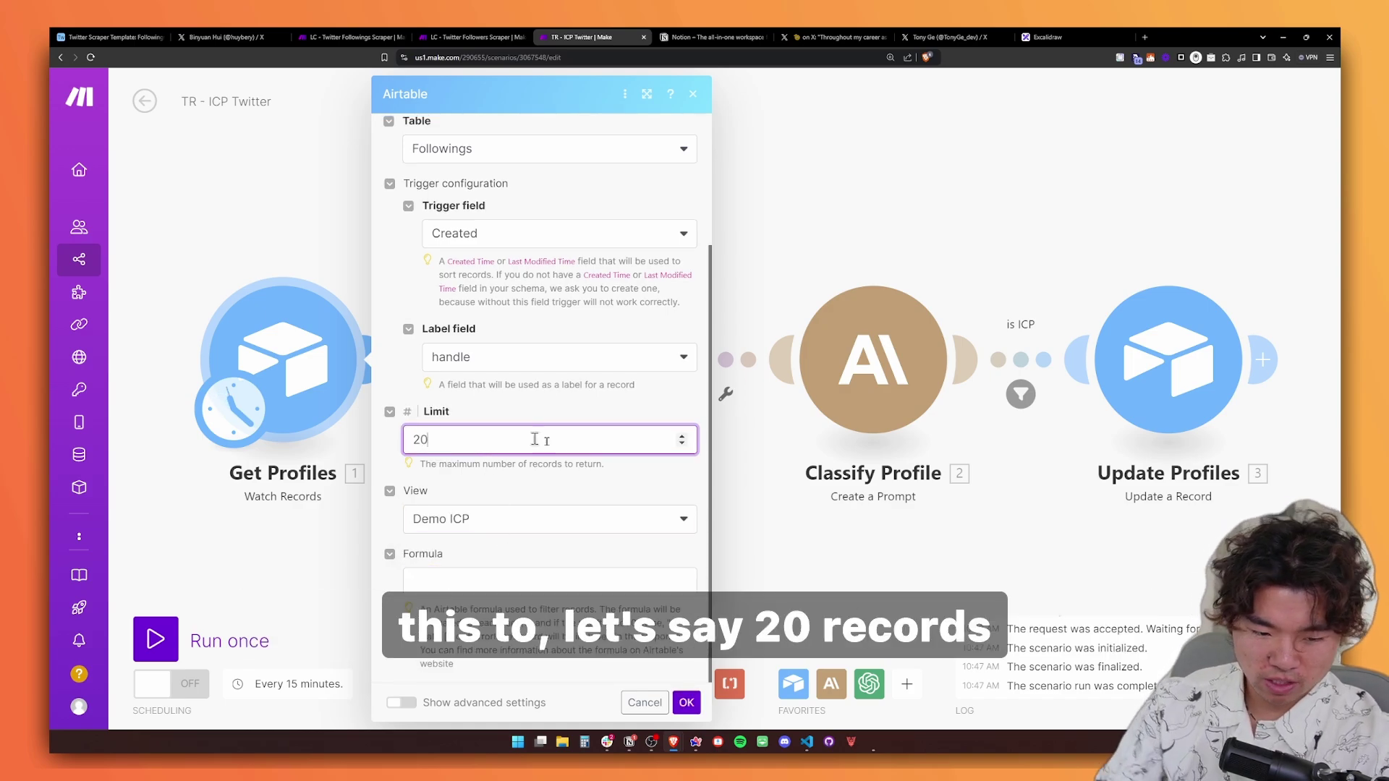
click(688, 708)
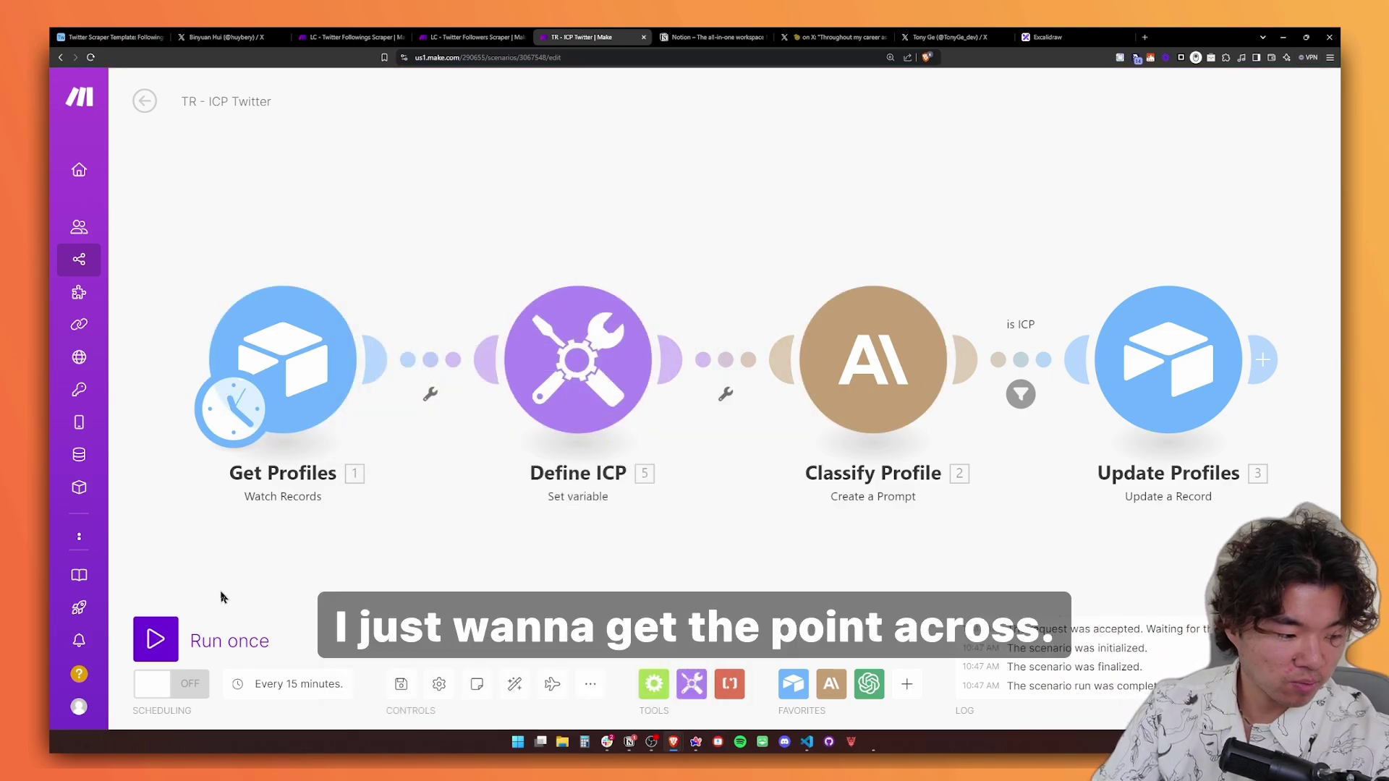
click(156, 640)
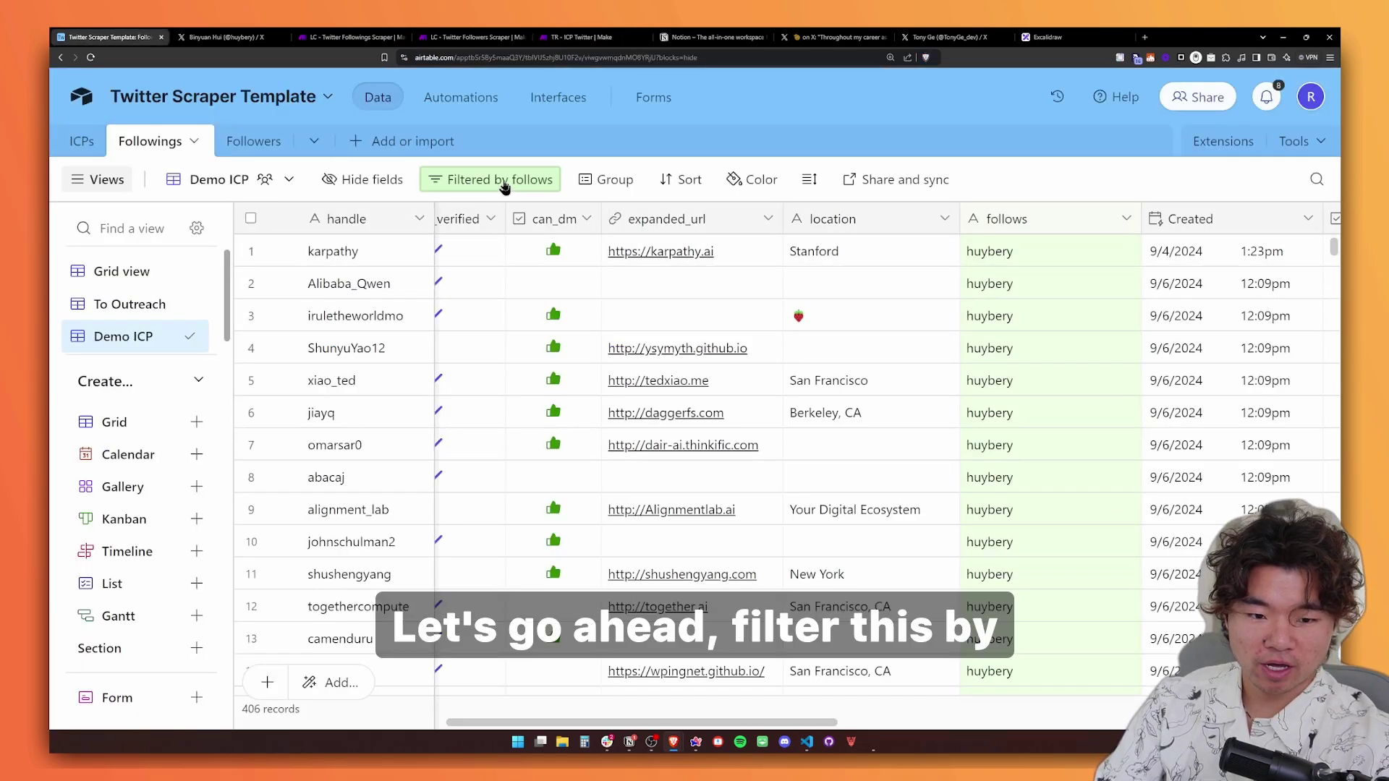
- Add a filter condition requiring ICP? to be checked, leaving 18 records in Demo ICP
click(492, 180)
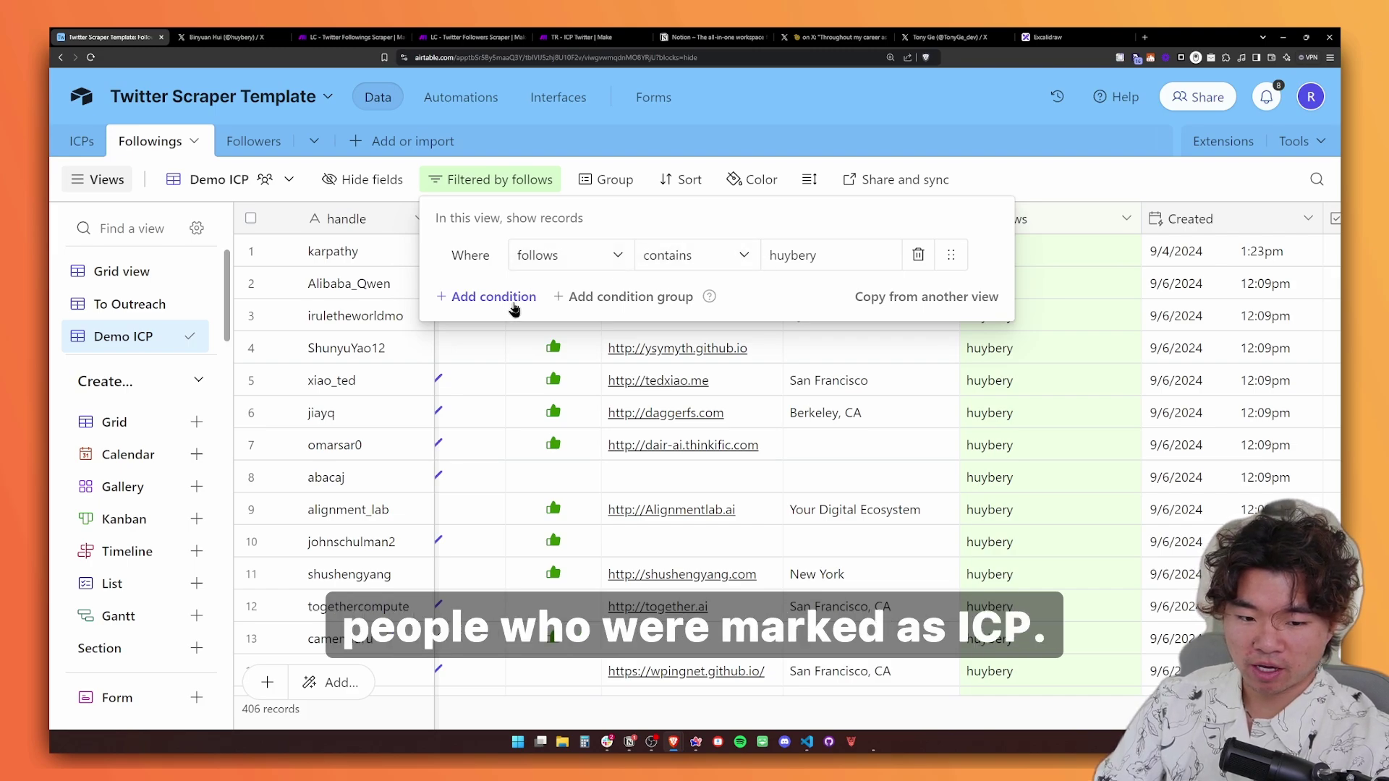
click(510, 302)
click(568, 297)
scroll(579, 477, down, 5)
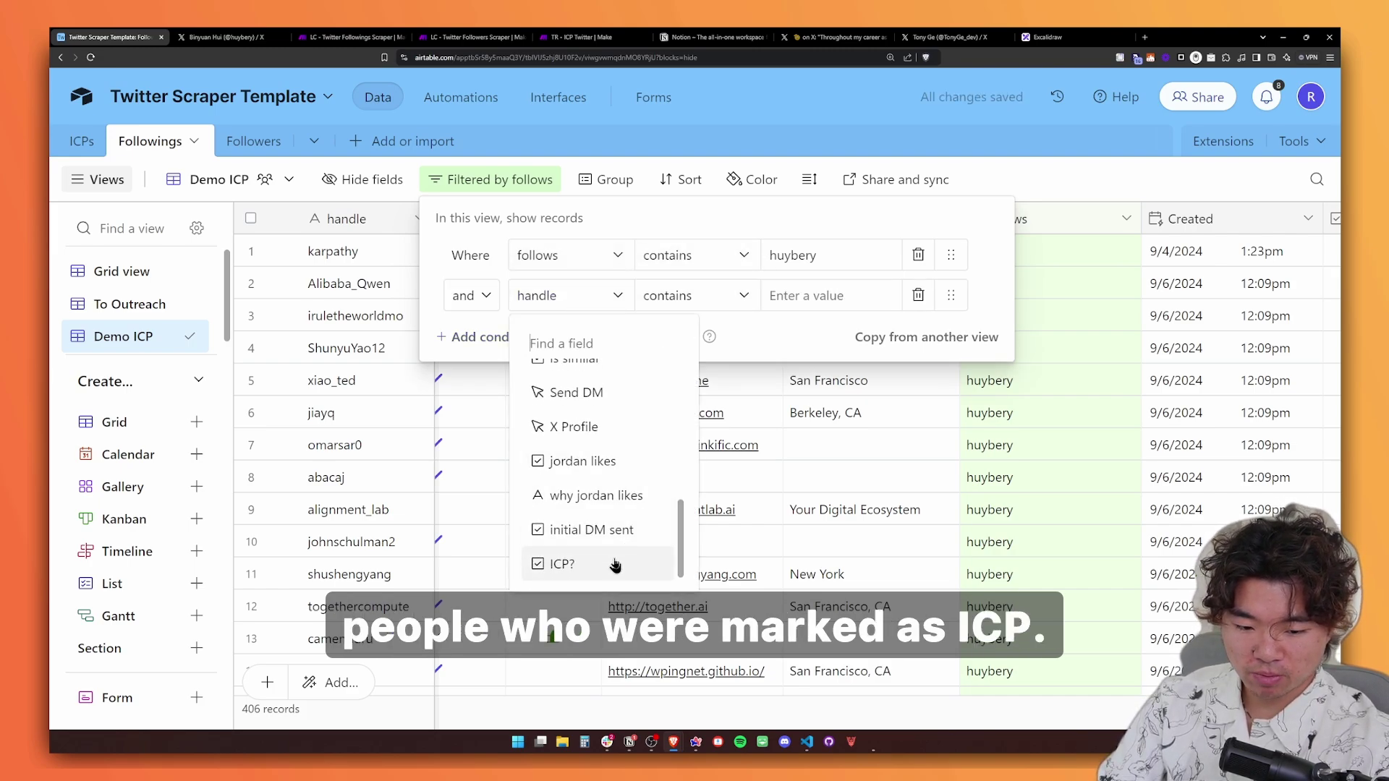
click(557, 563)
click(831, 295)
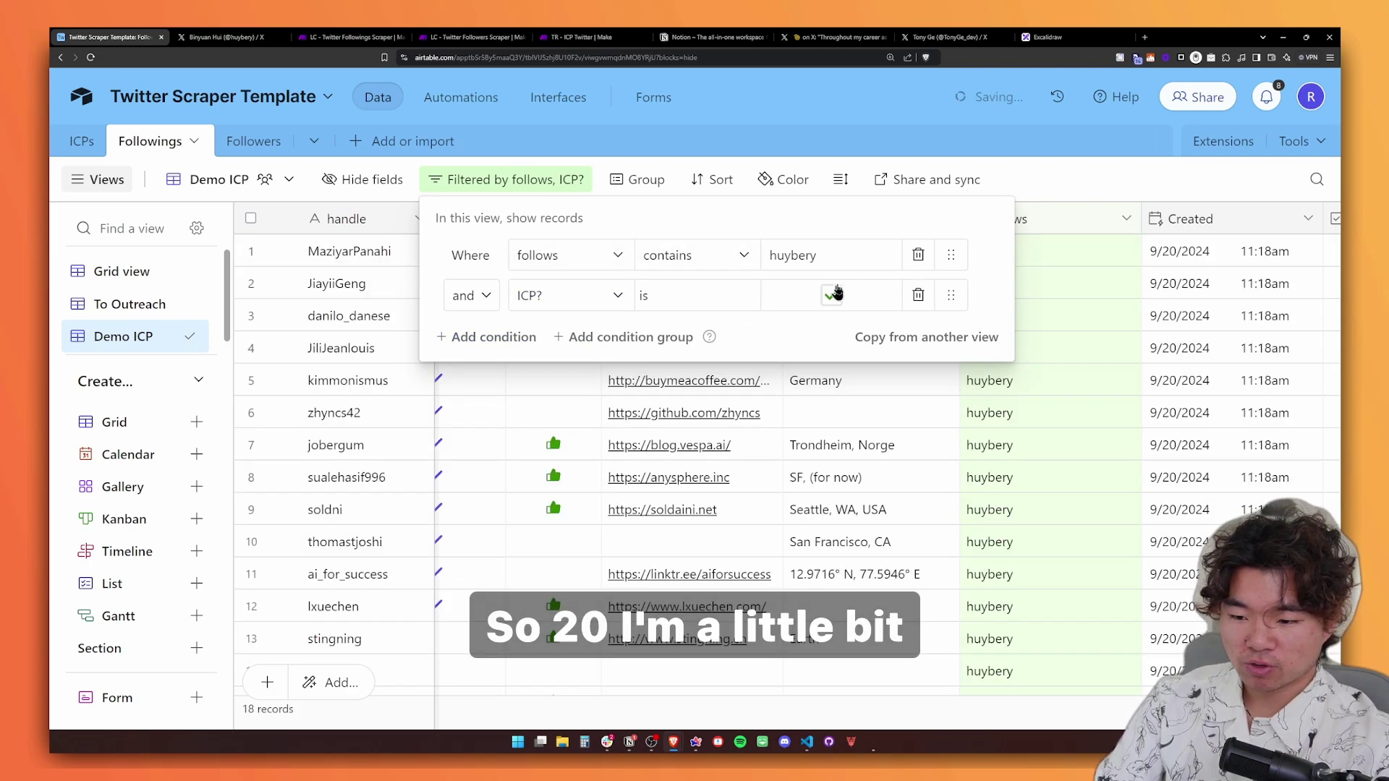
click(1083, 290)
- Open the second flagged profile, a Princeton NLP student, on X
scroll(831, 347, left, 5)
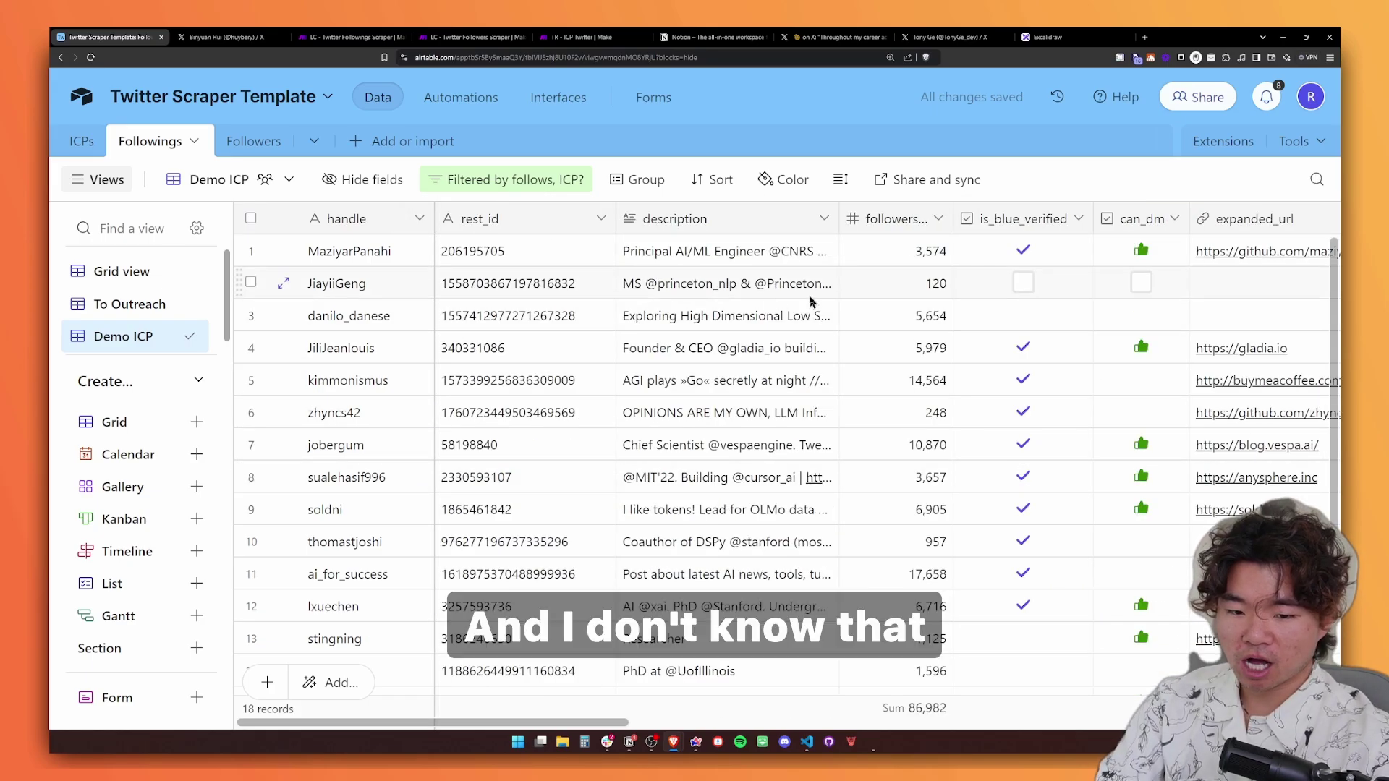
scroll(796, 304, right, 10)
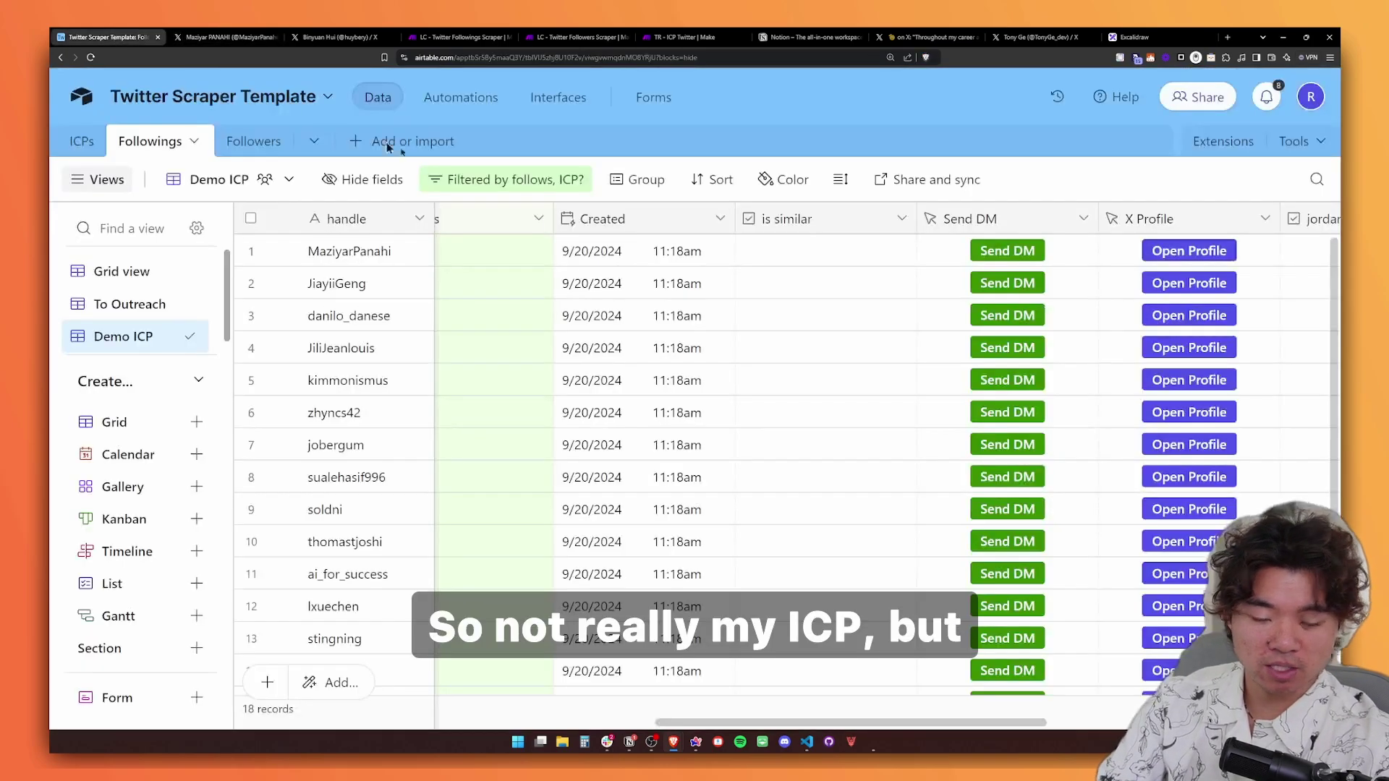
click(1216, 284)
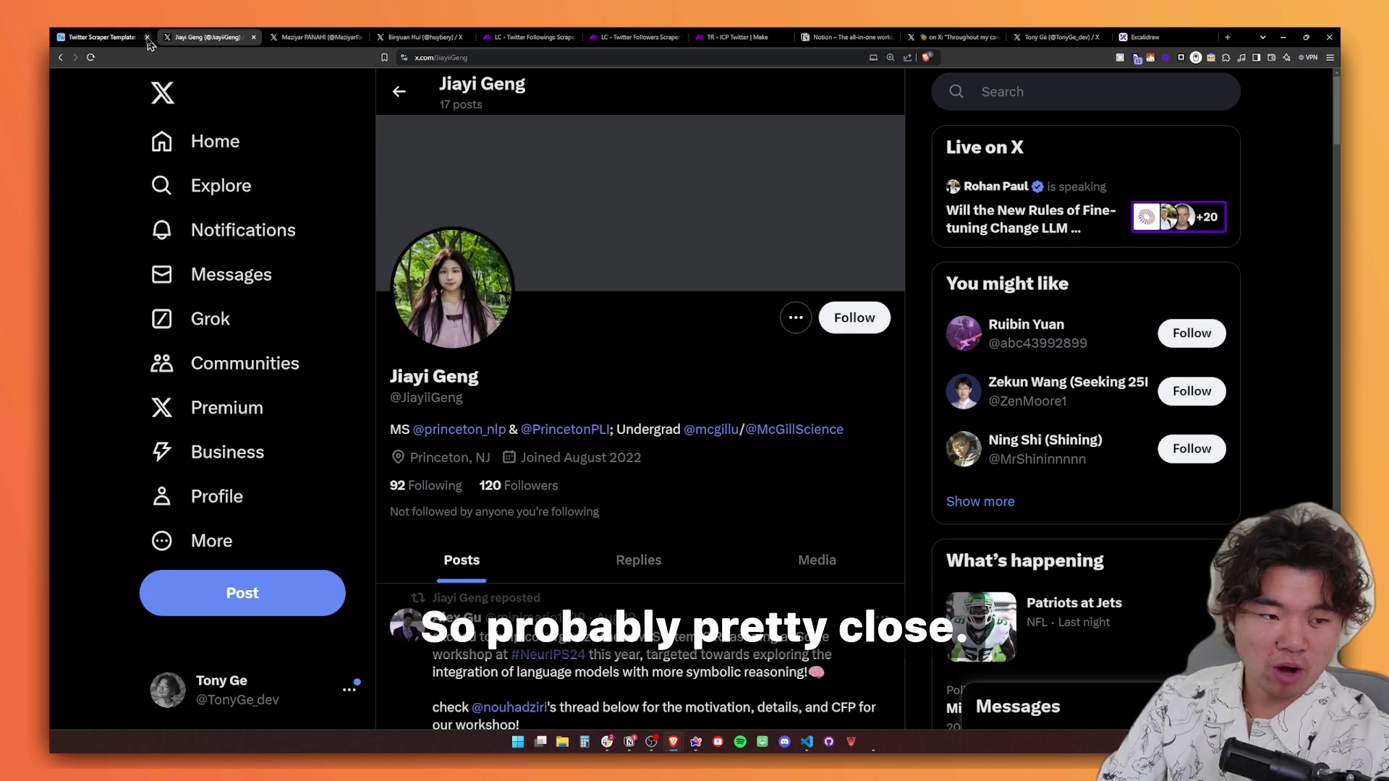
- Review the third flagged profile on X, then close the three profile tabs and return to Make
click(101, 36)
click(1210, 316)
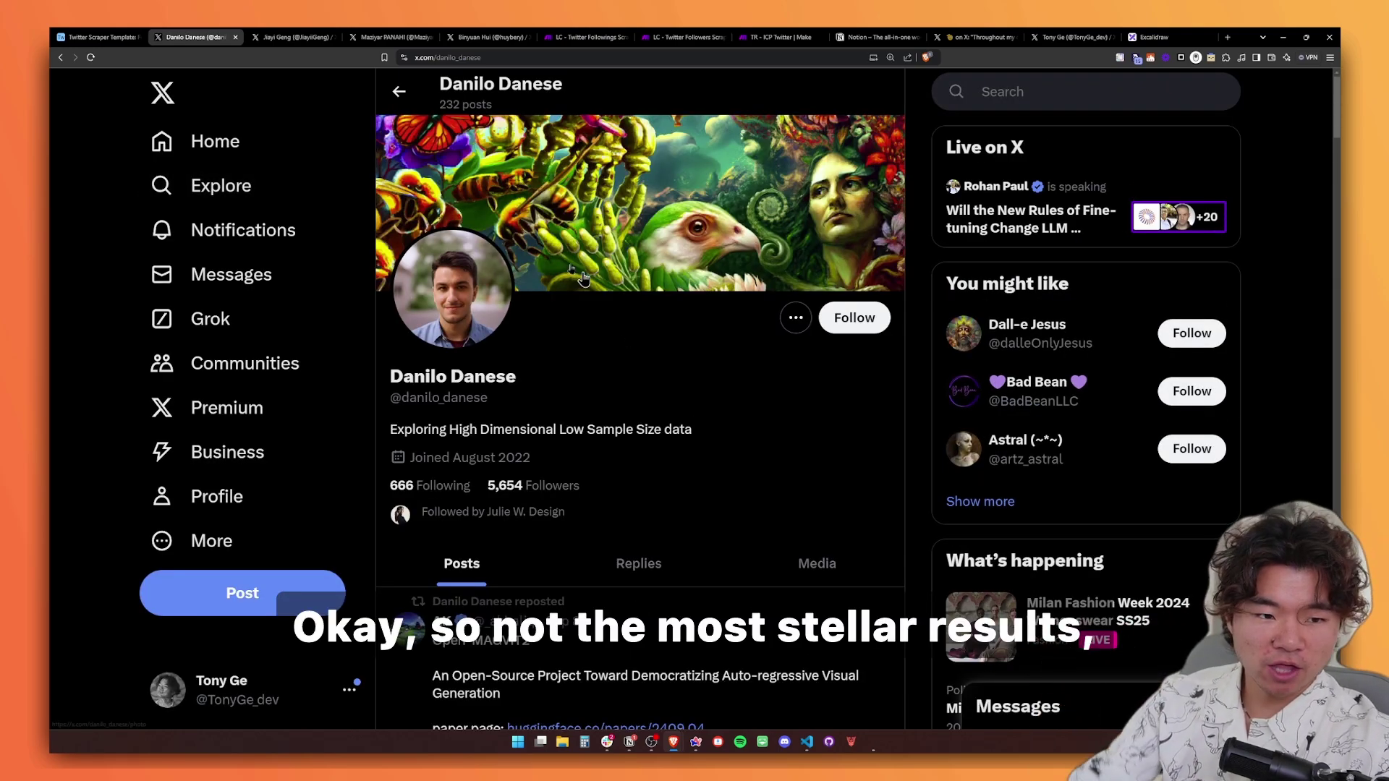
middle_click(209, 34)
middle_click(209, 34)
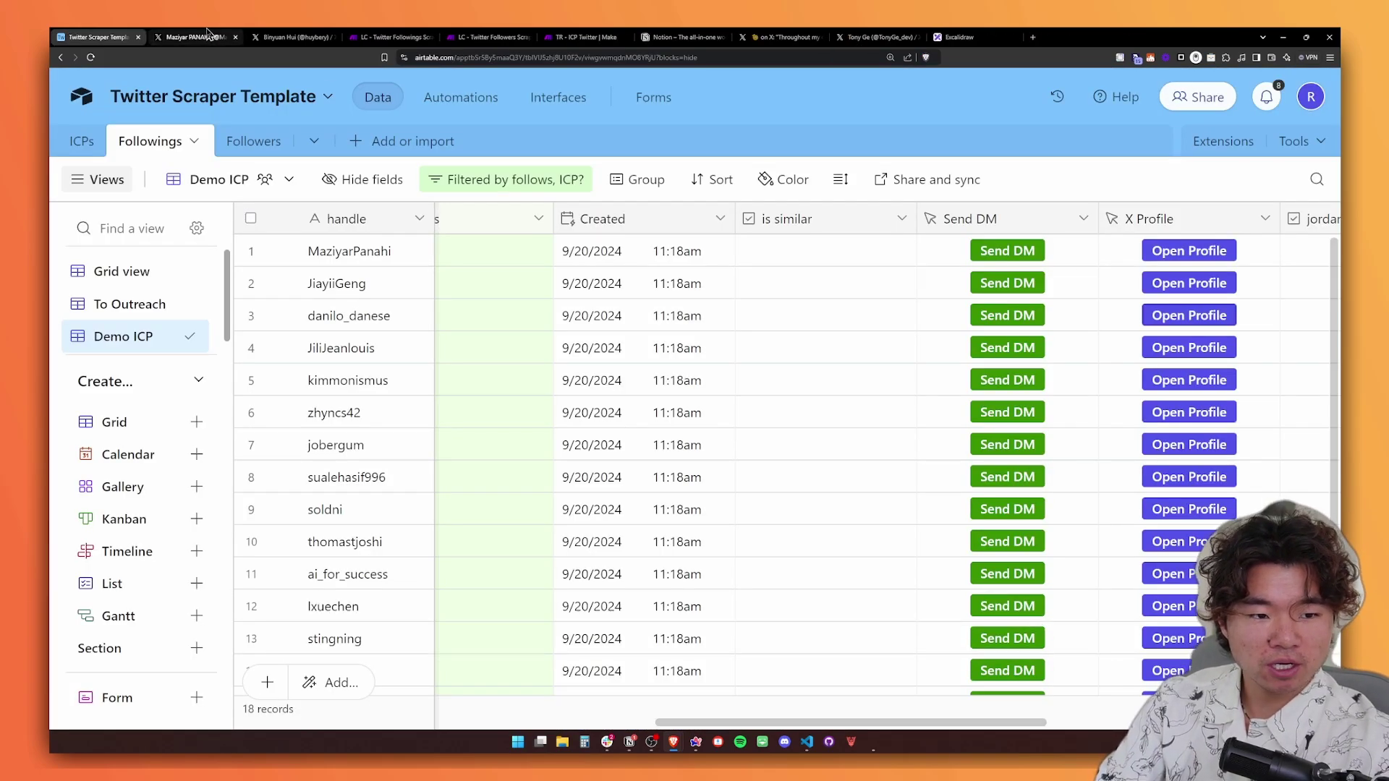
middle_click(210, 34)
click(582, 37)
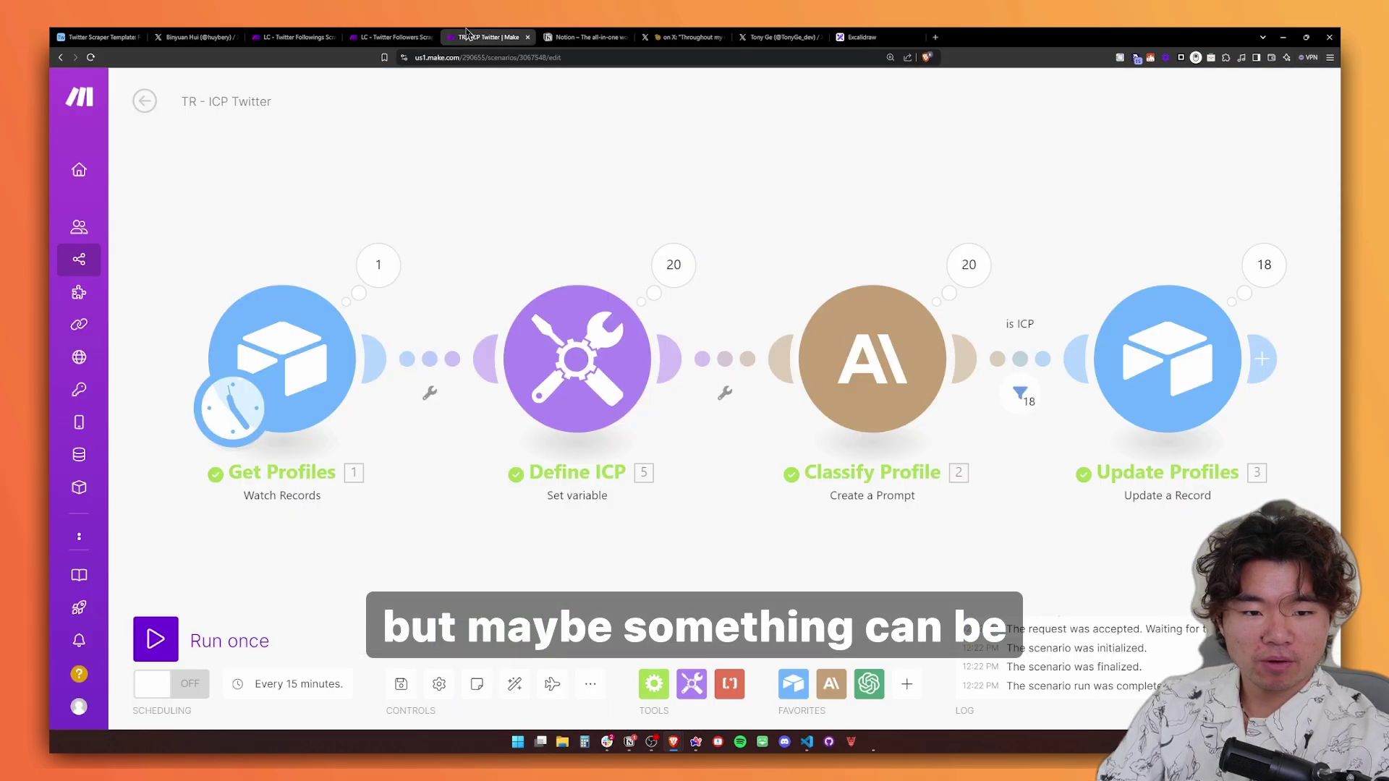
- Review the Claude step's run operations and prompt, then bring up the Define ICP variable
click(963, 266)
click(868, 313)
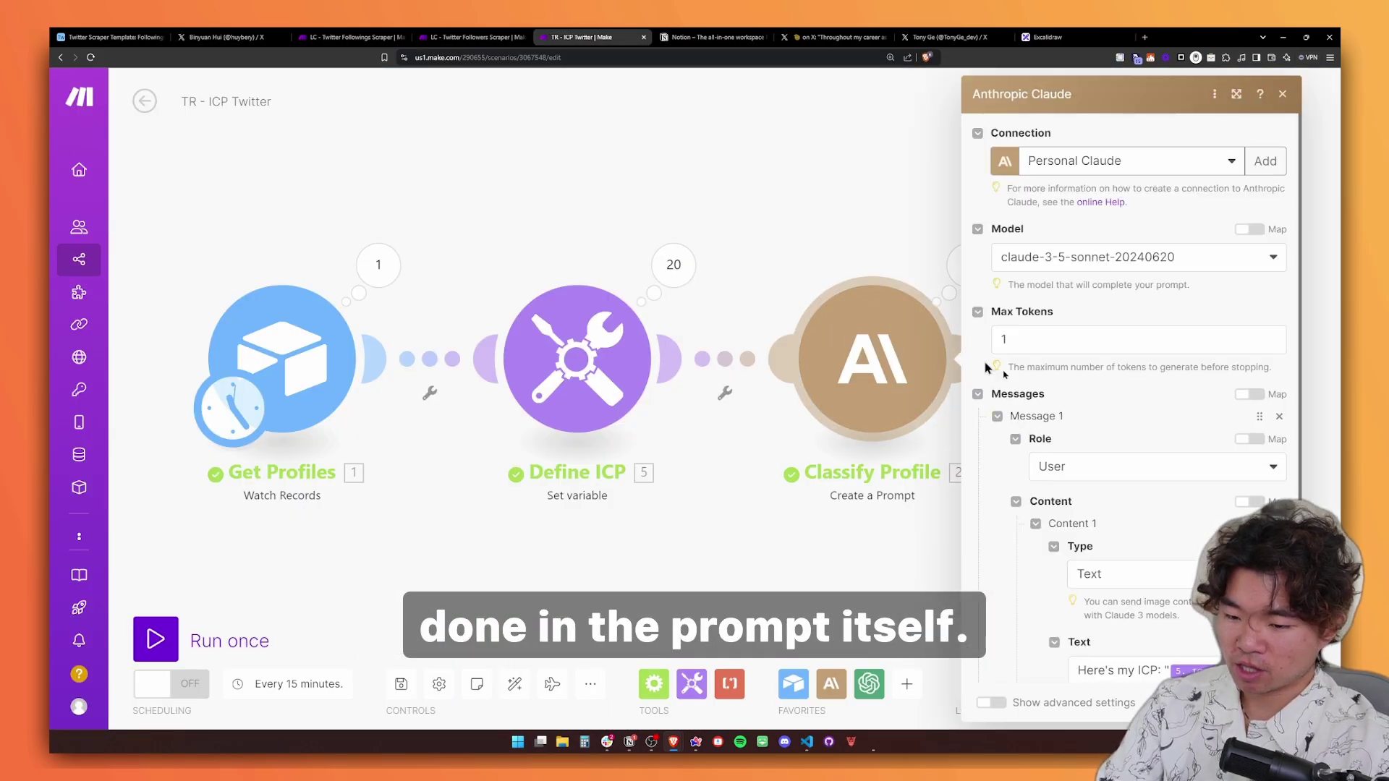
scroll(1131, 425, down, 5)
click(611, 368)
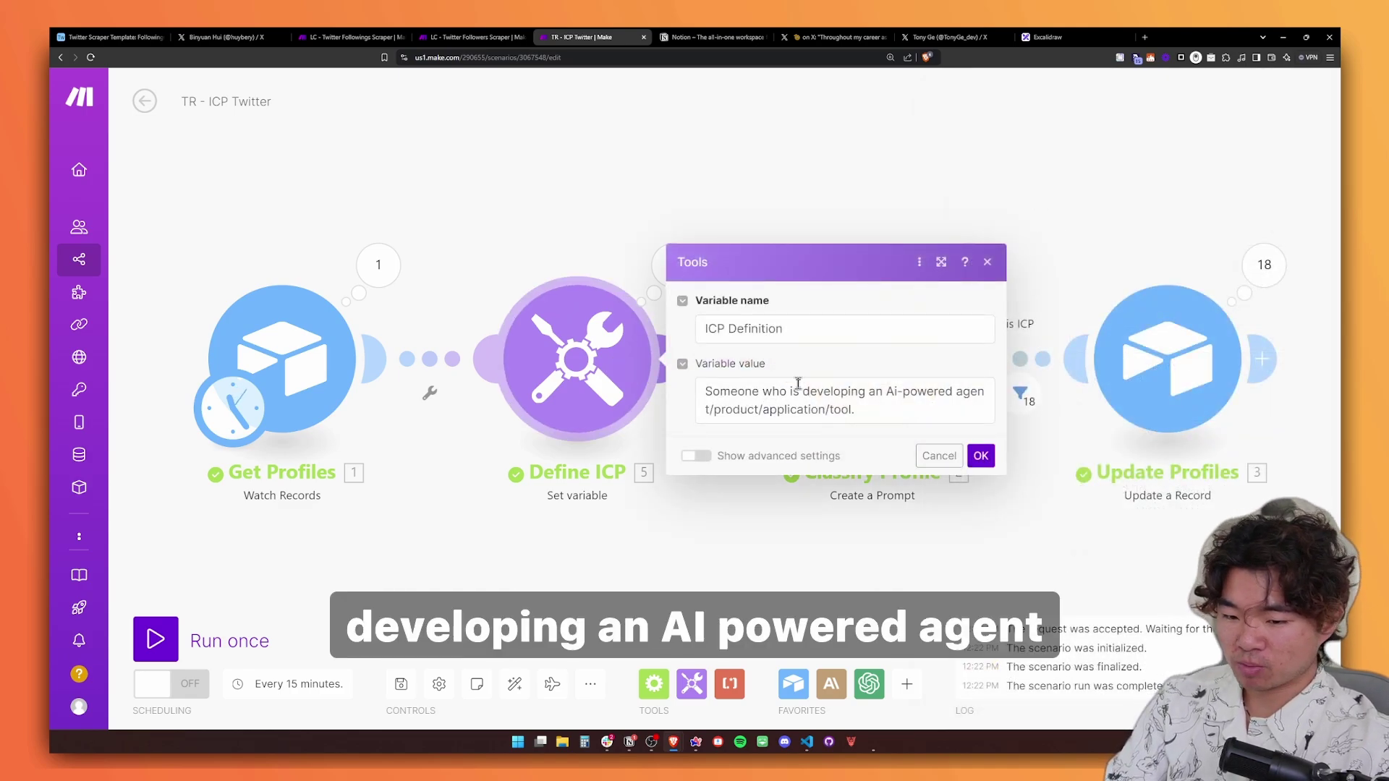
- Replace the definition's list of alternative tool words with just 'product'
click(873, 407)
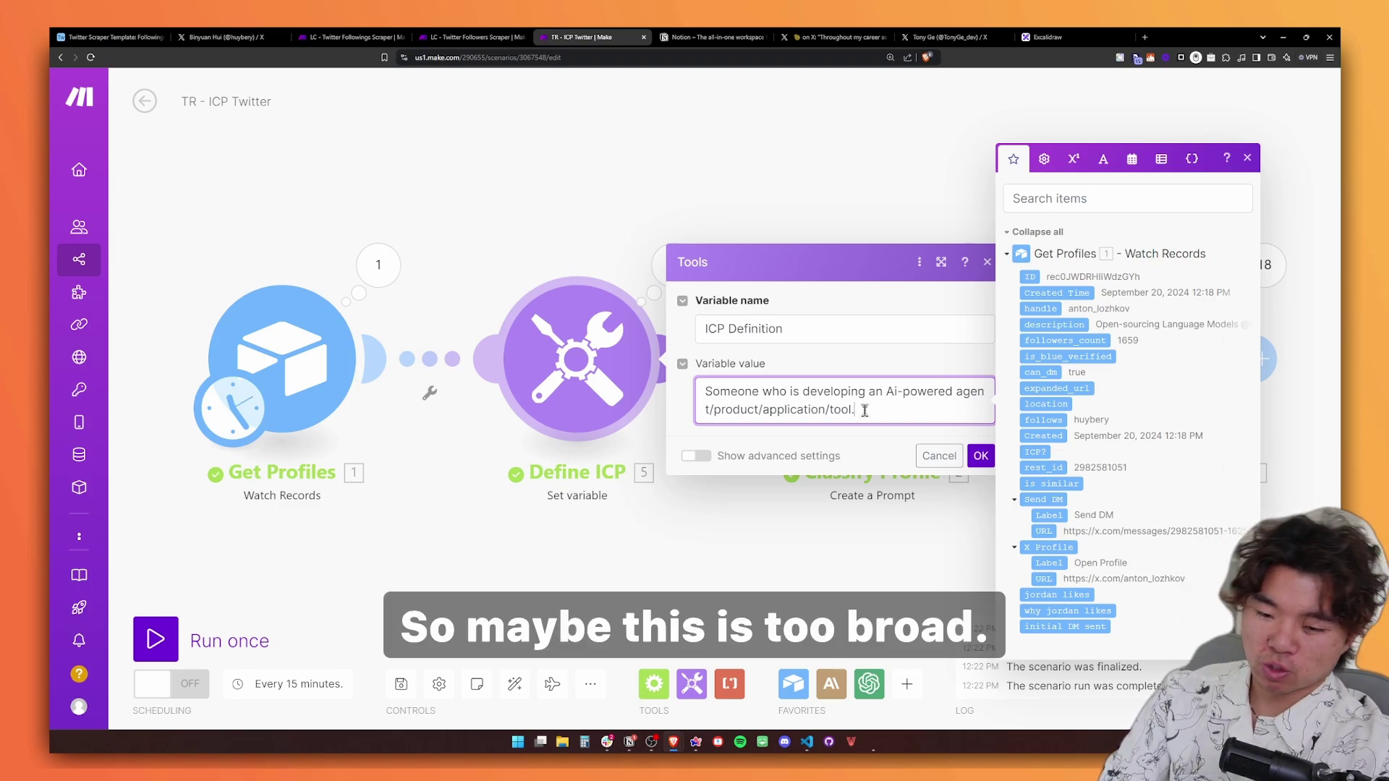
key(Left)
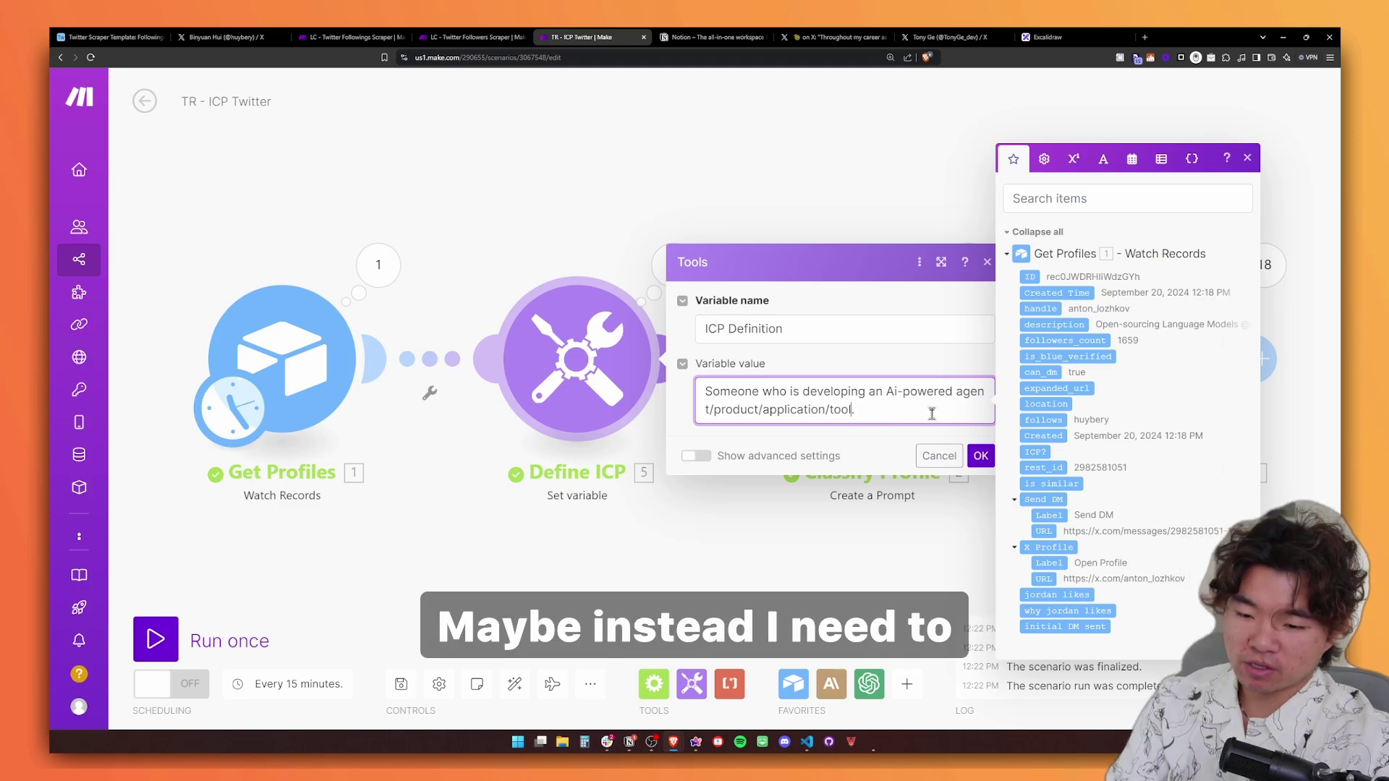
key(ctrl+shift+Left)
key(ctrl+shift+Left)
key(ctrl+shift+Left)
key(ctrl+shift+Left)
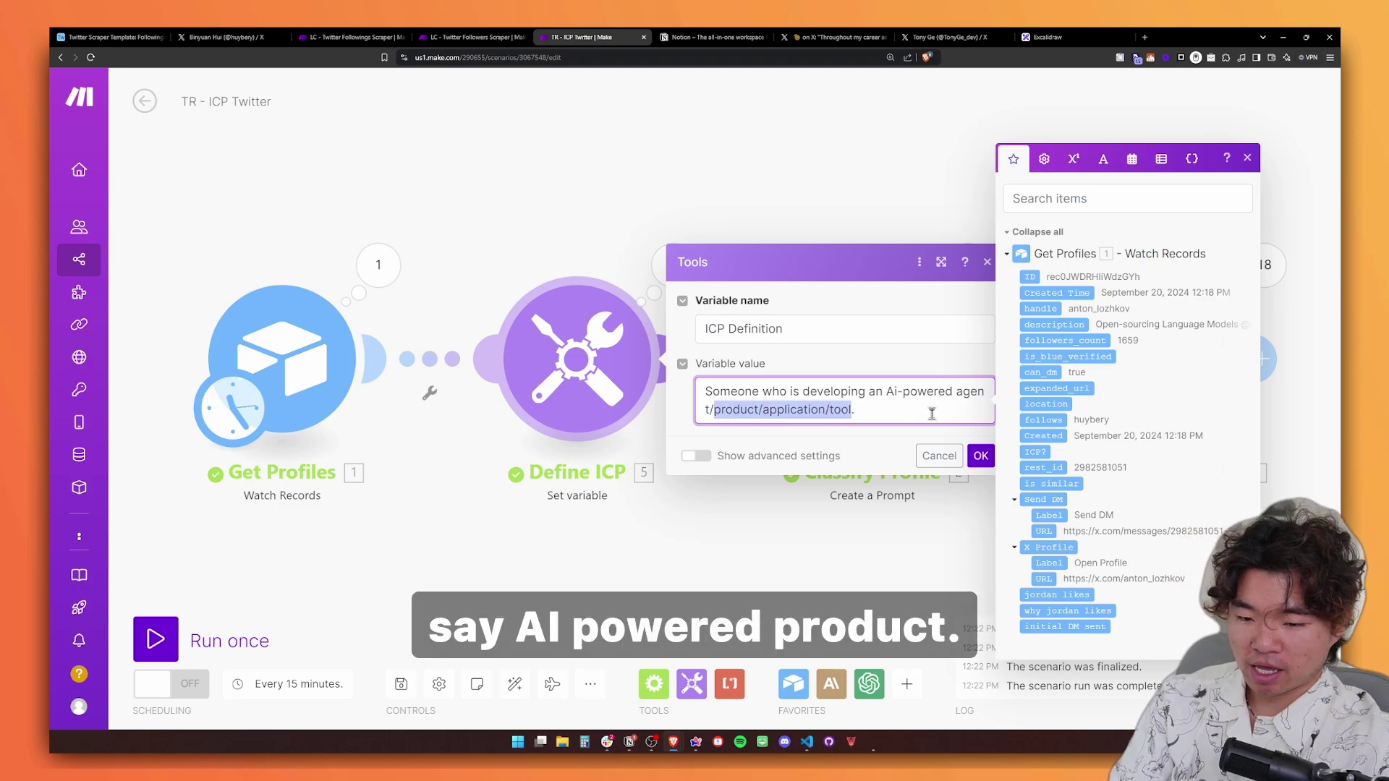
key(ctrl+shift+Left)
key(ctrl+shift+Left)
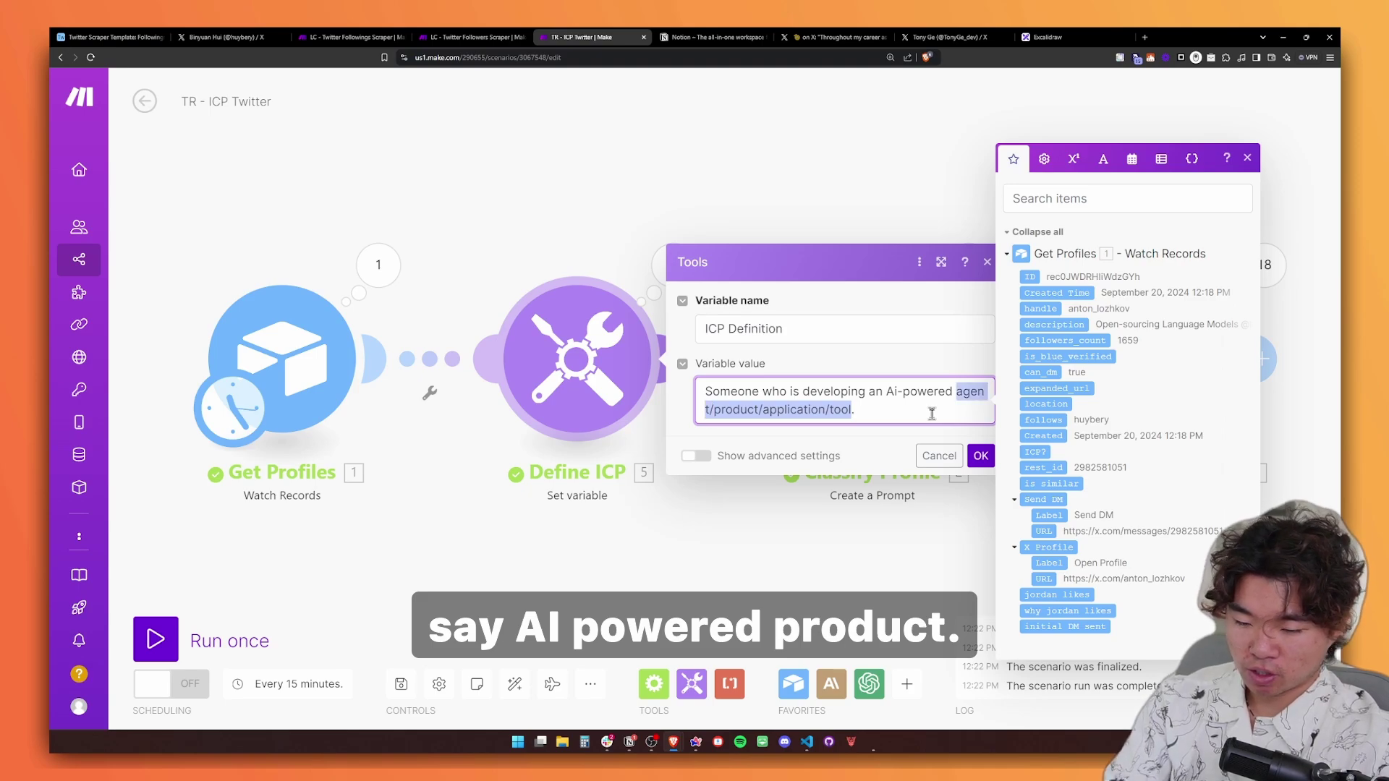
text(product)
key(End)
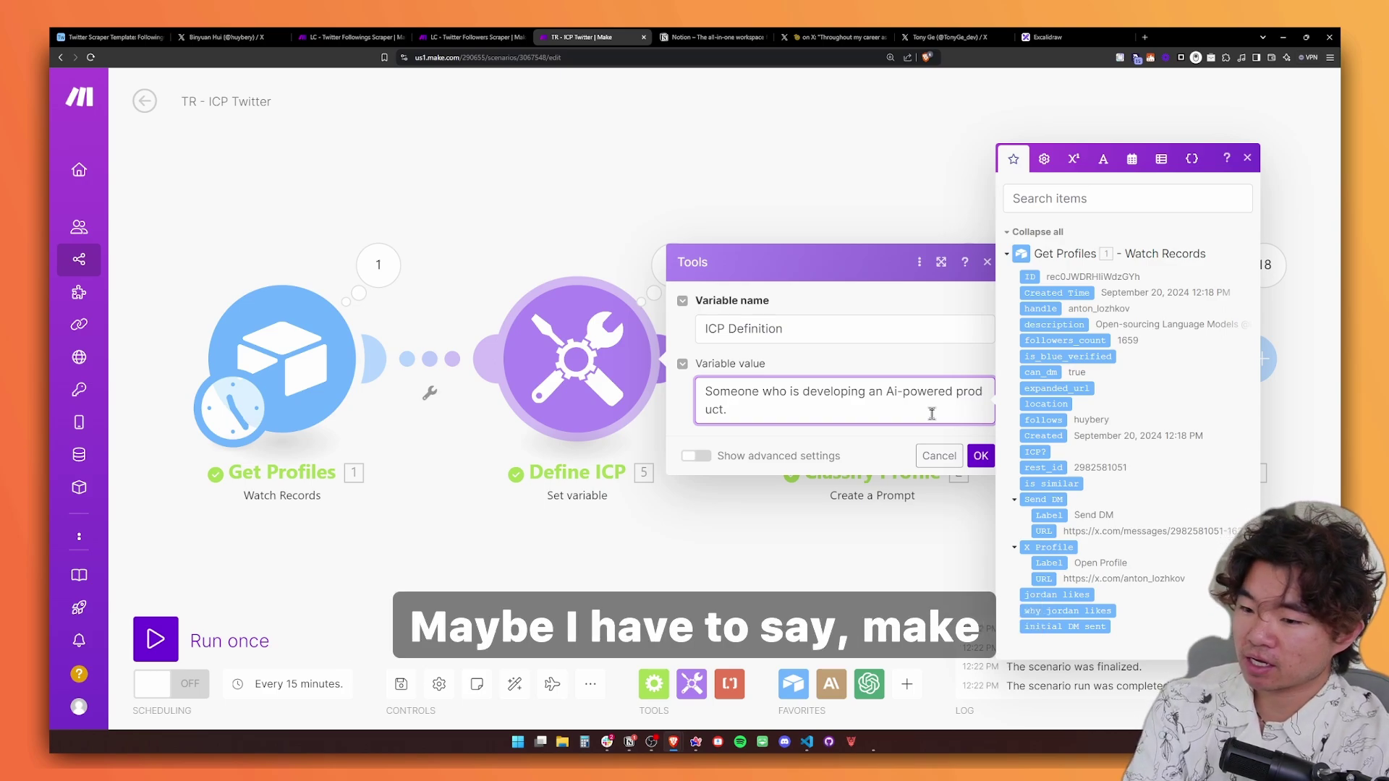
- Append 'Make sure it's not someone working in education -- I'm particularly looking for entrepreneurs or' and save
text(Make sure it's not s)
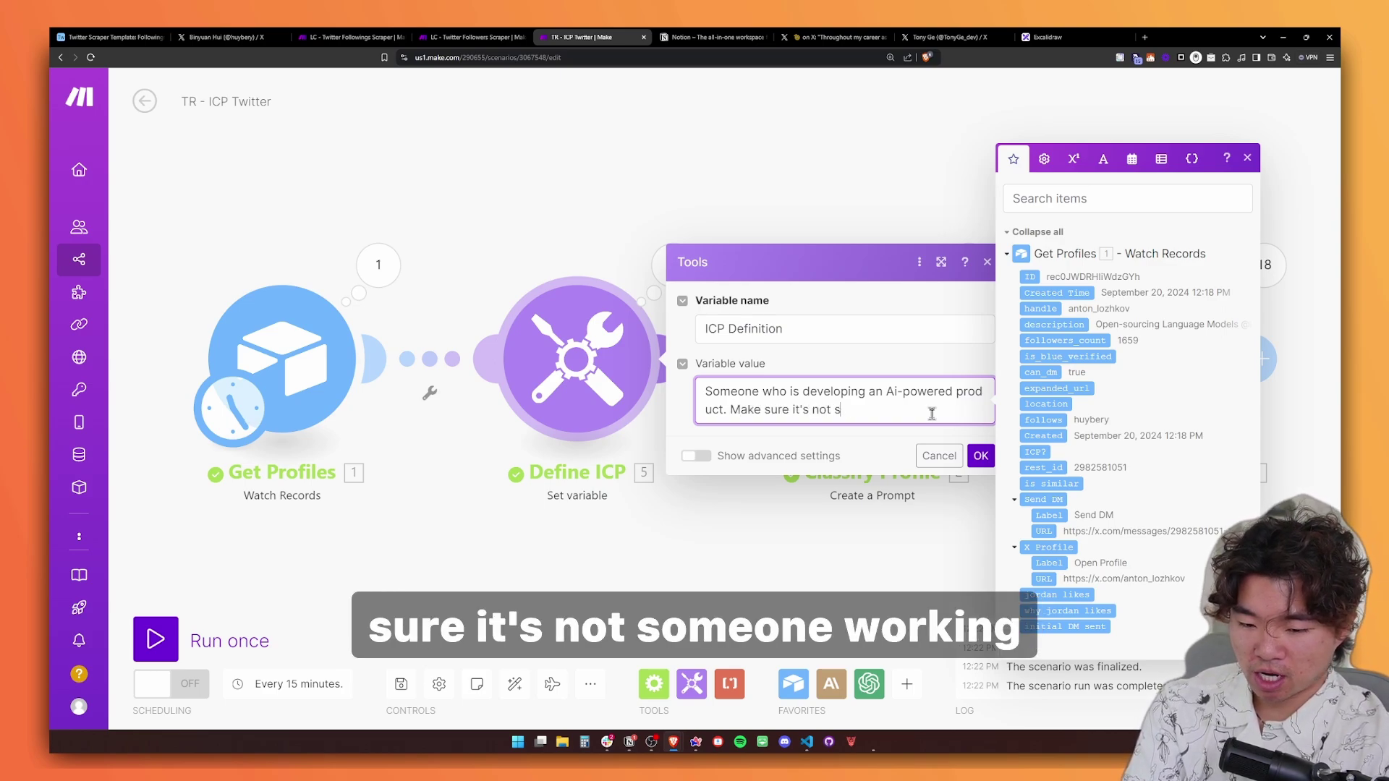
text(omeone worki)
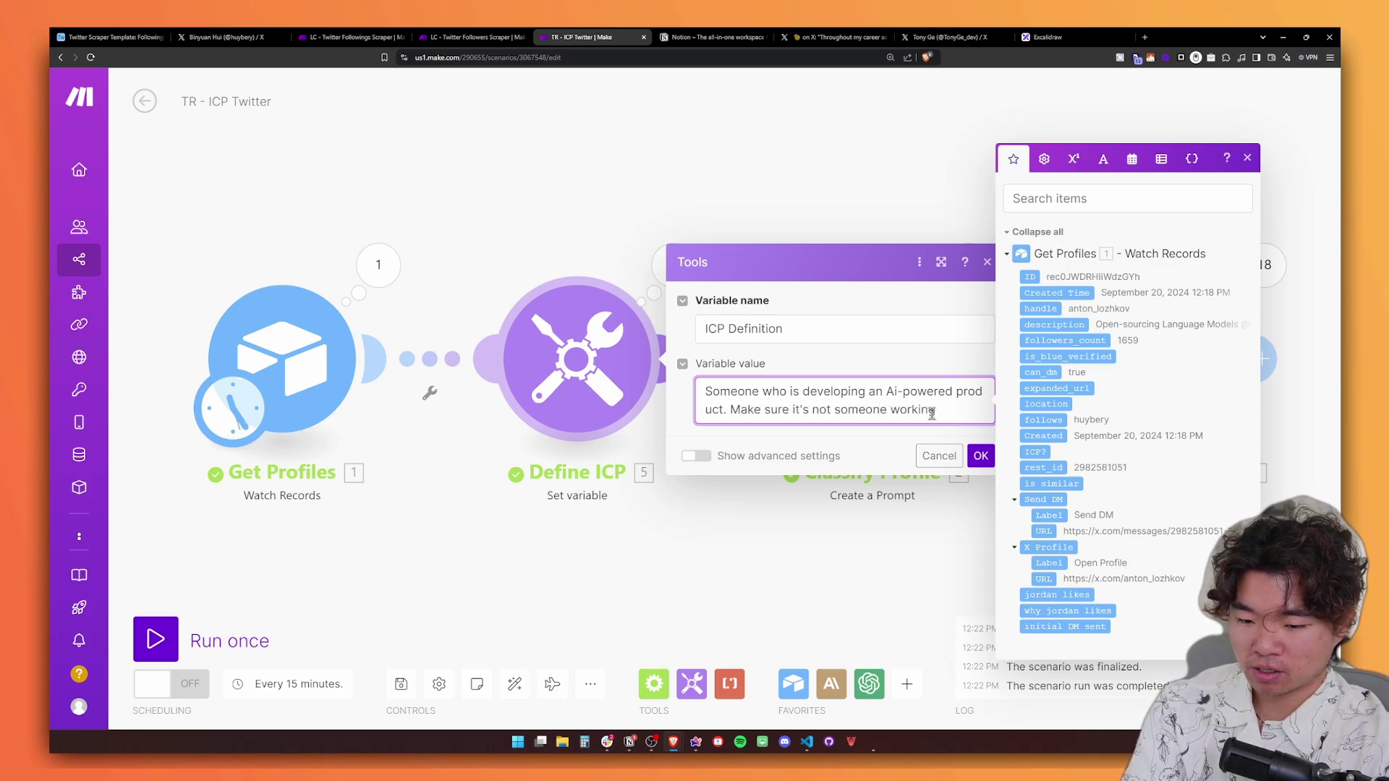
text(ng)
double_click(932, 413)
click(931, 413)
text(in edu)
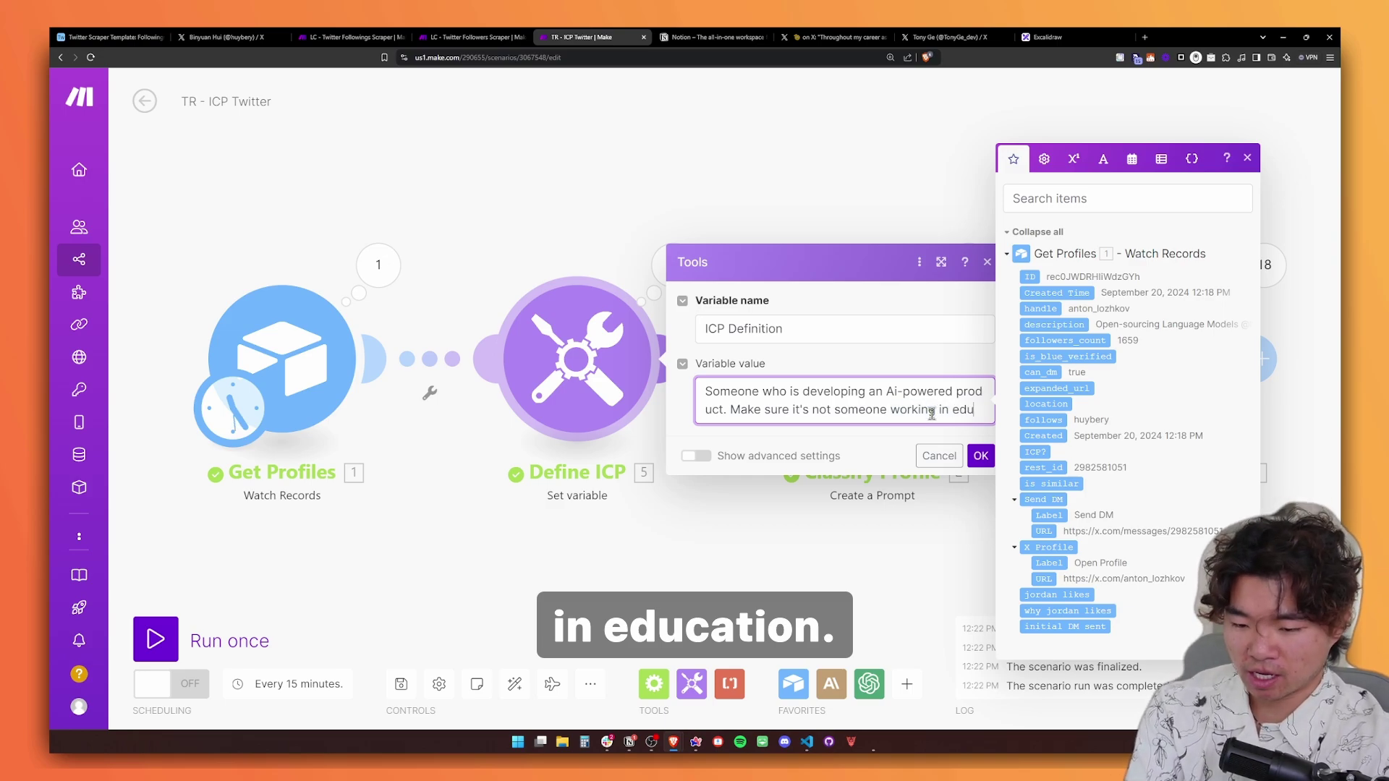
text(cation -- I'm particu)
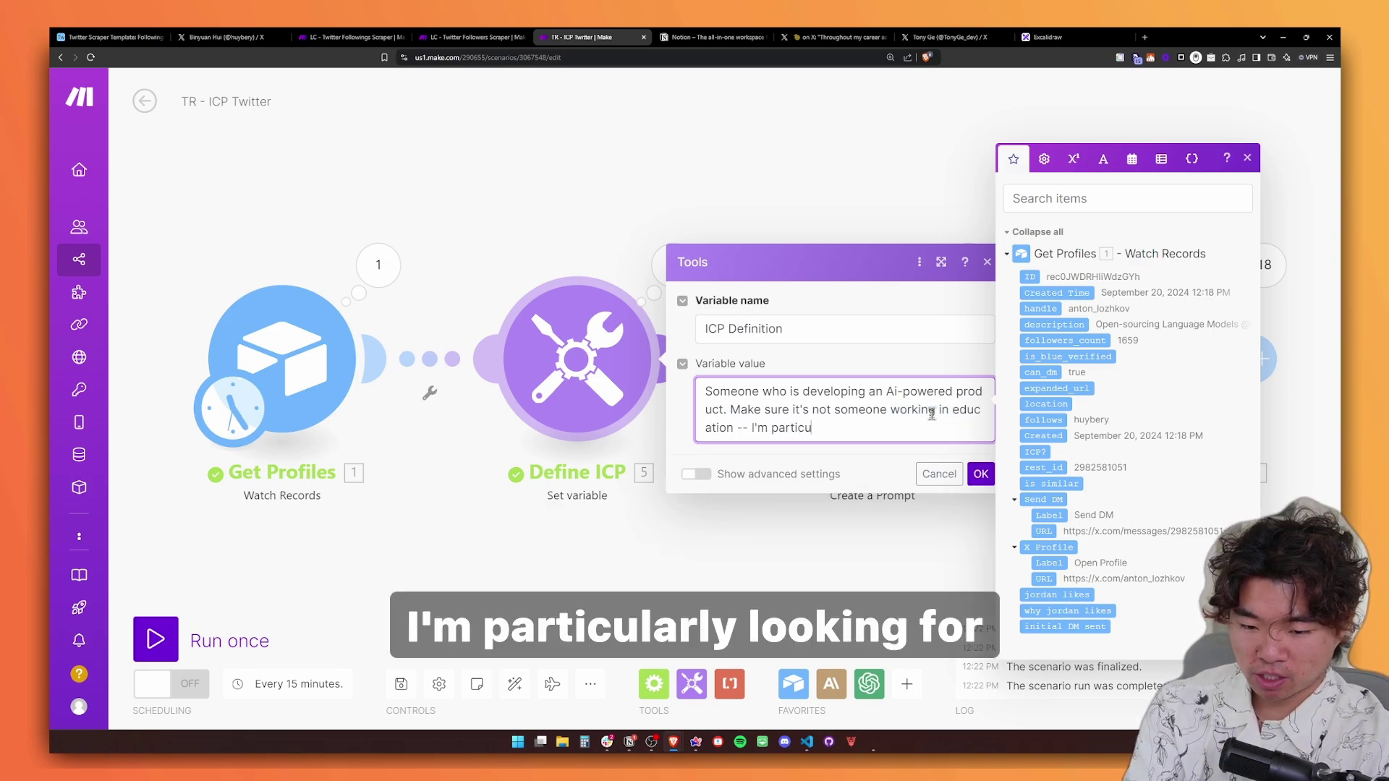
text(larly looking for e)
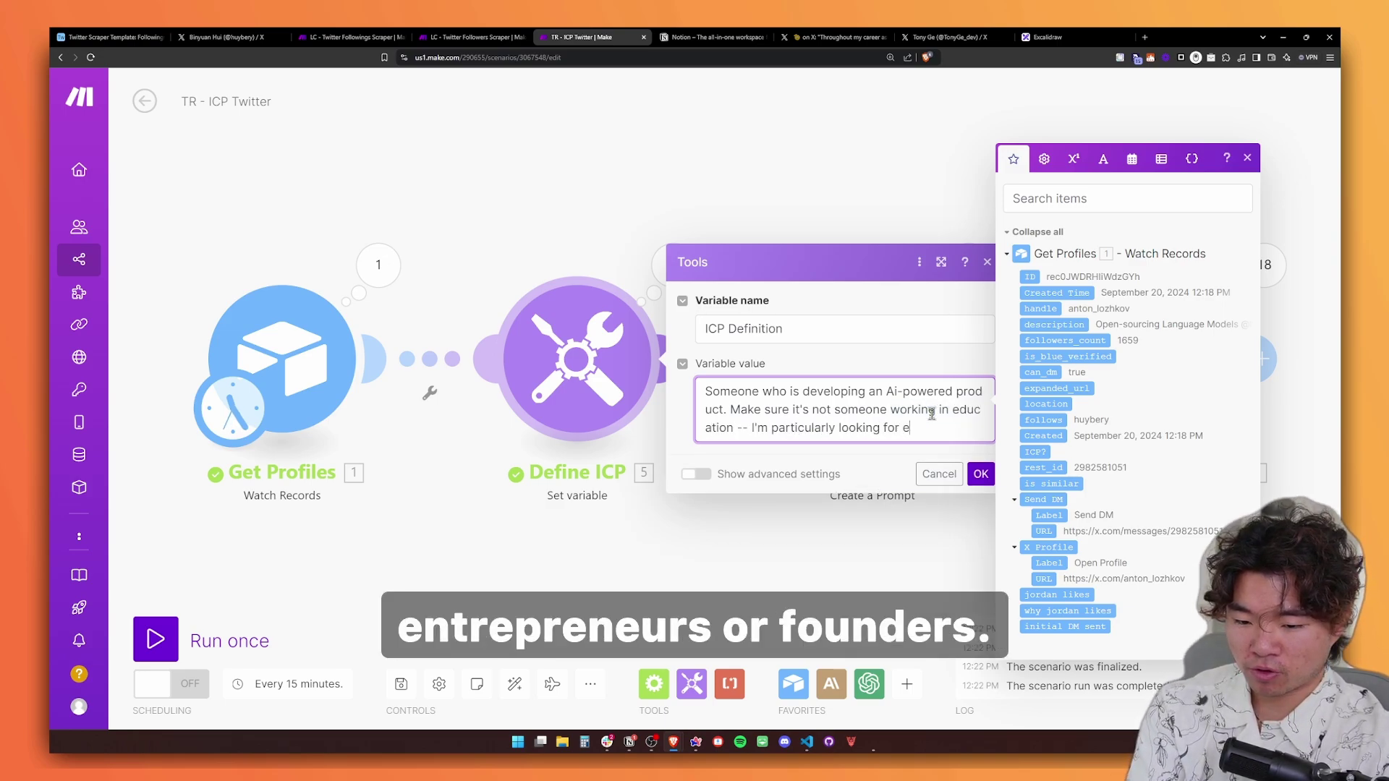
text(ntrepreneurs or founders.)
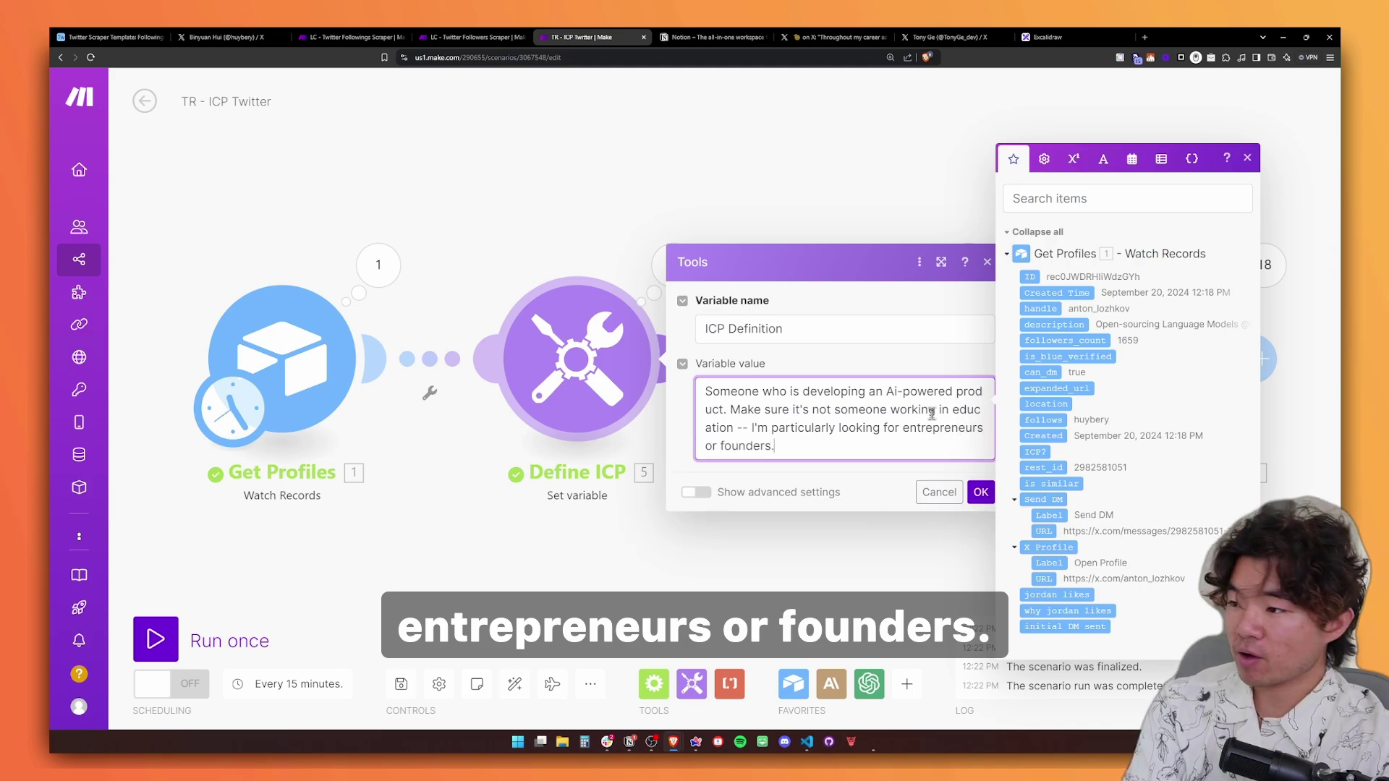
click(981, 492)
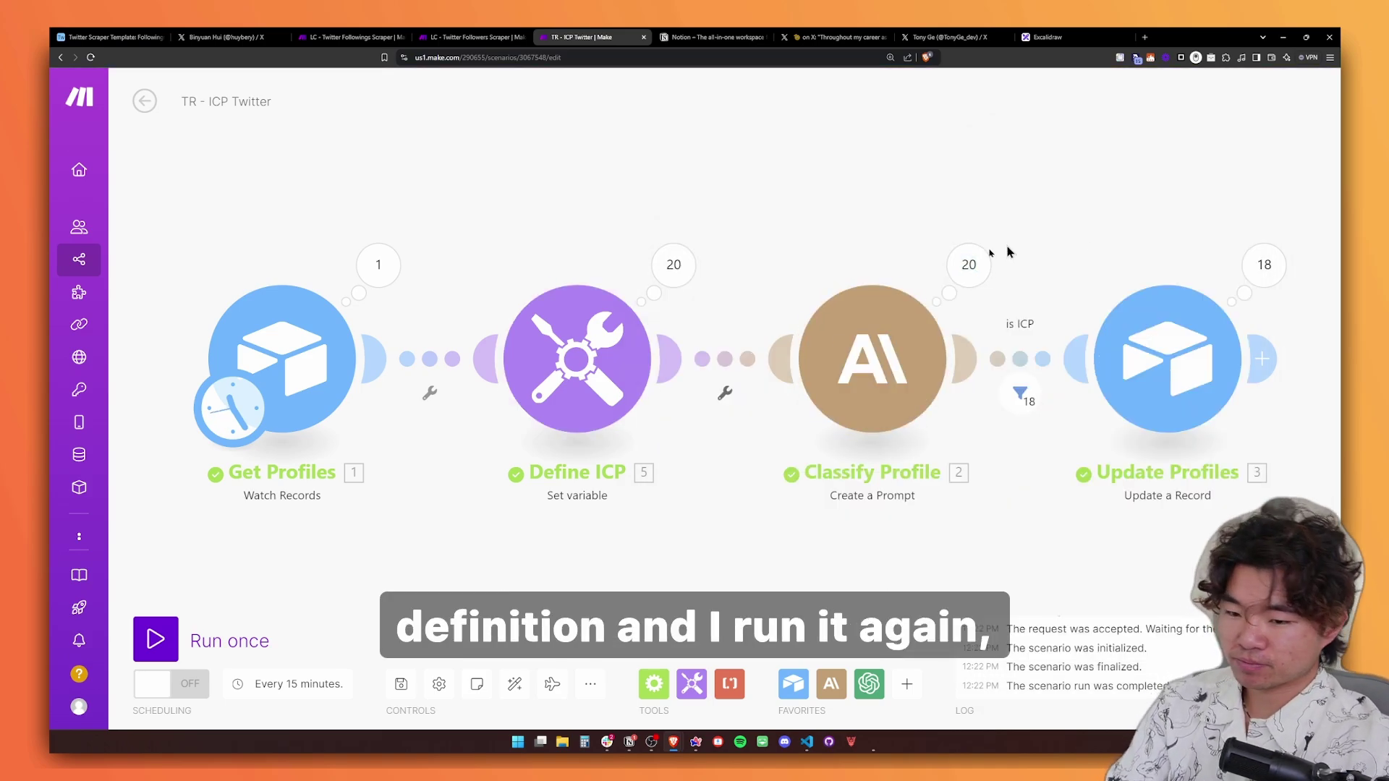
- Rerun the scenario with the refined definition, updating 11 of 20 profiles as ICP
click(155, 640)
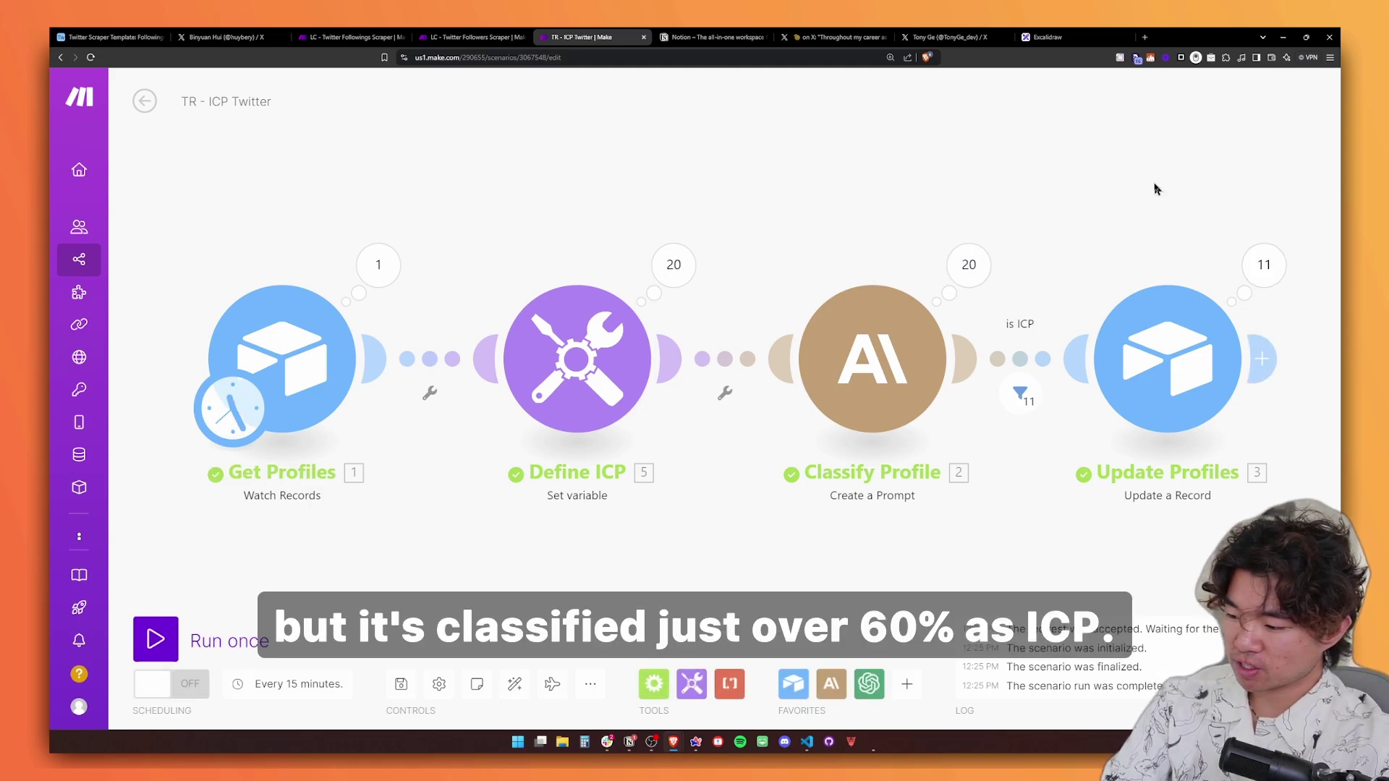
click(112, 37)
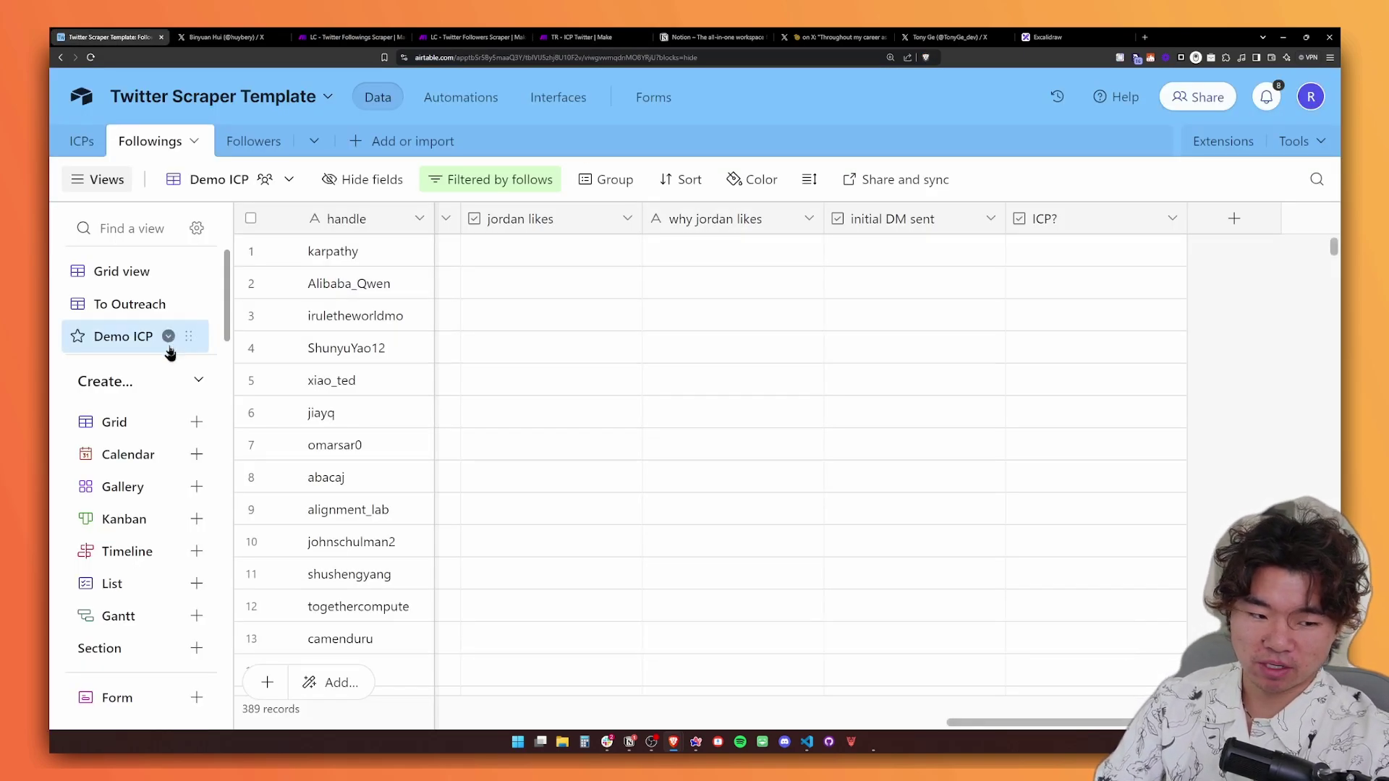
- Add an ICP?-is-checked condition to Demo ICP, leaving 11 records, and open the first profile on X
scroll(847, 319, down, 3)
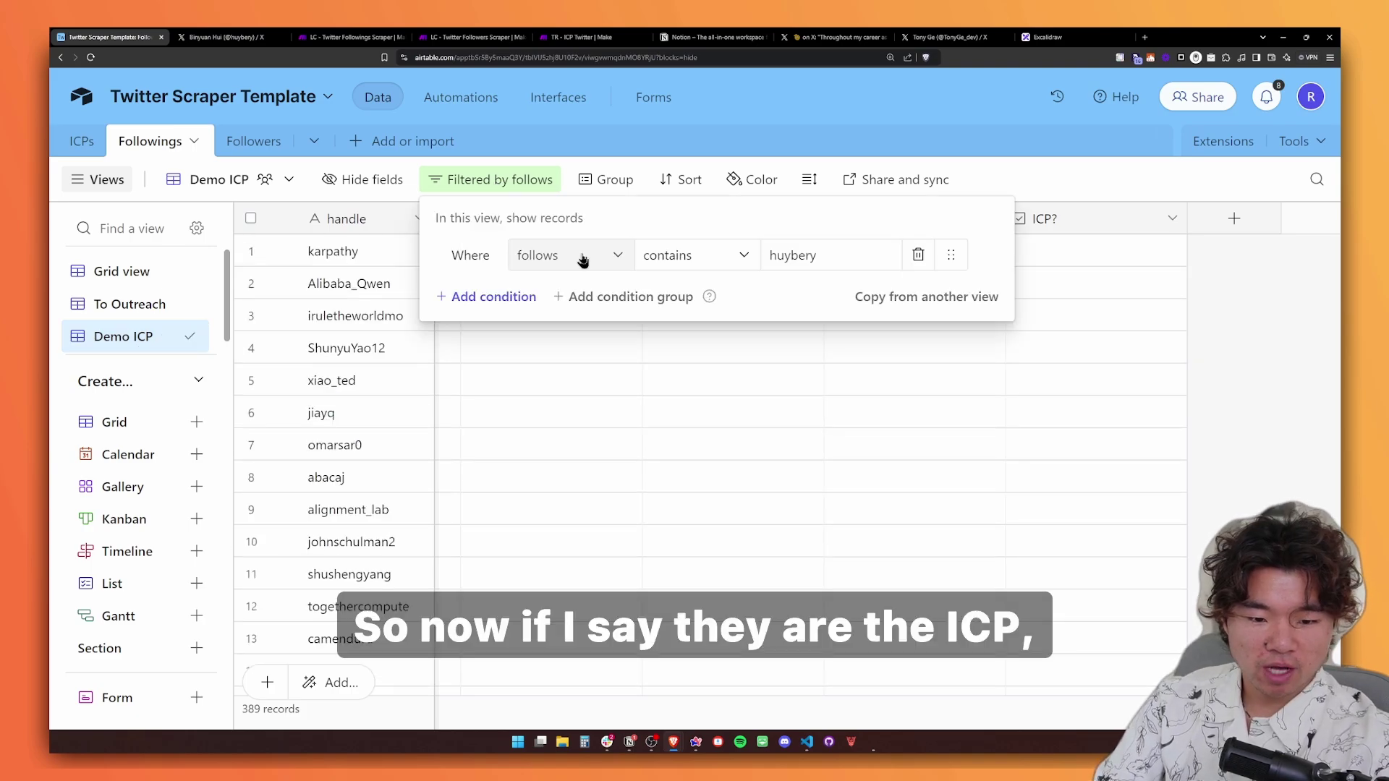
click(486, 297)
click(568, 295)
scroll(597, 470, down, 5)
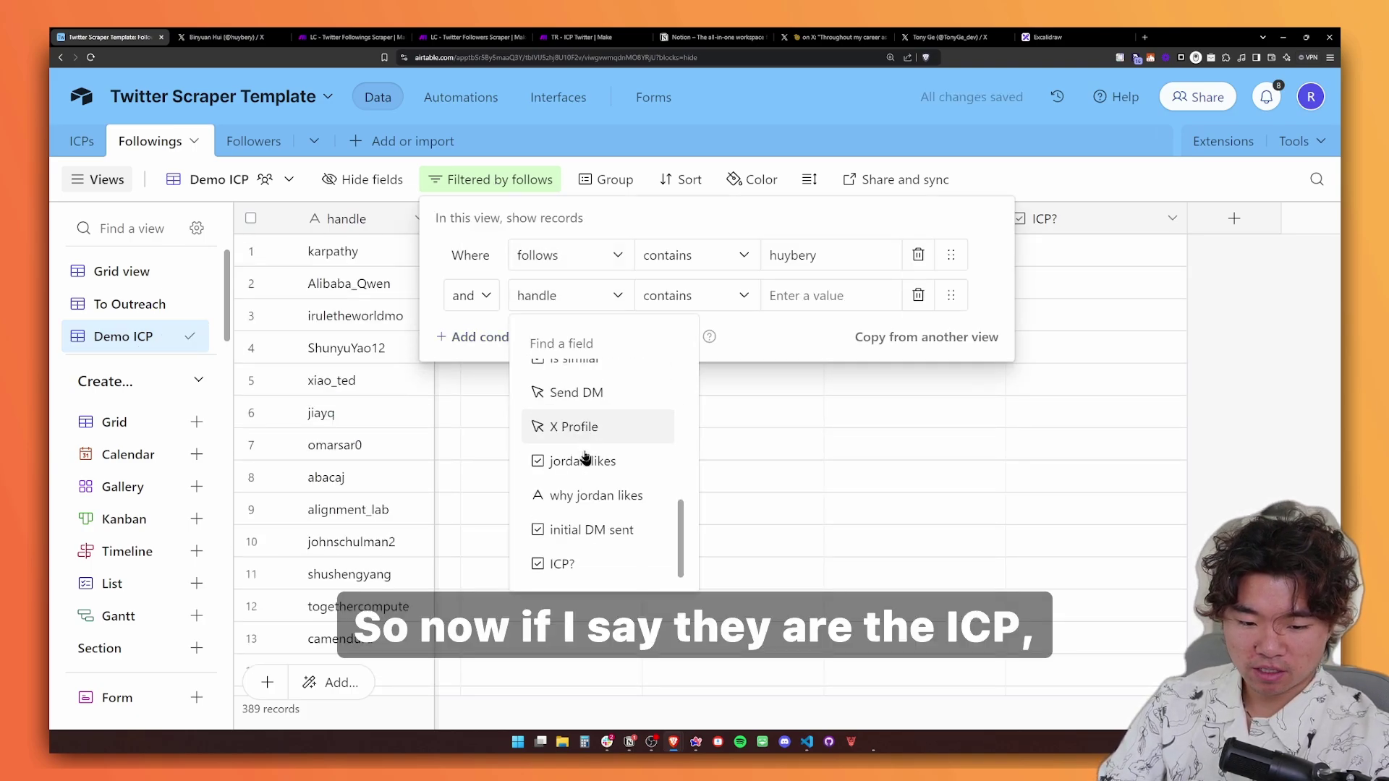
click(597, 562)
click(832, 295)
click(943, 361)
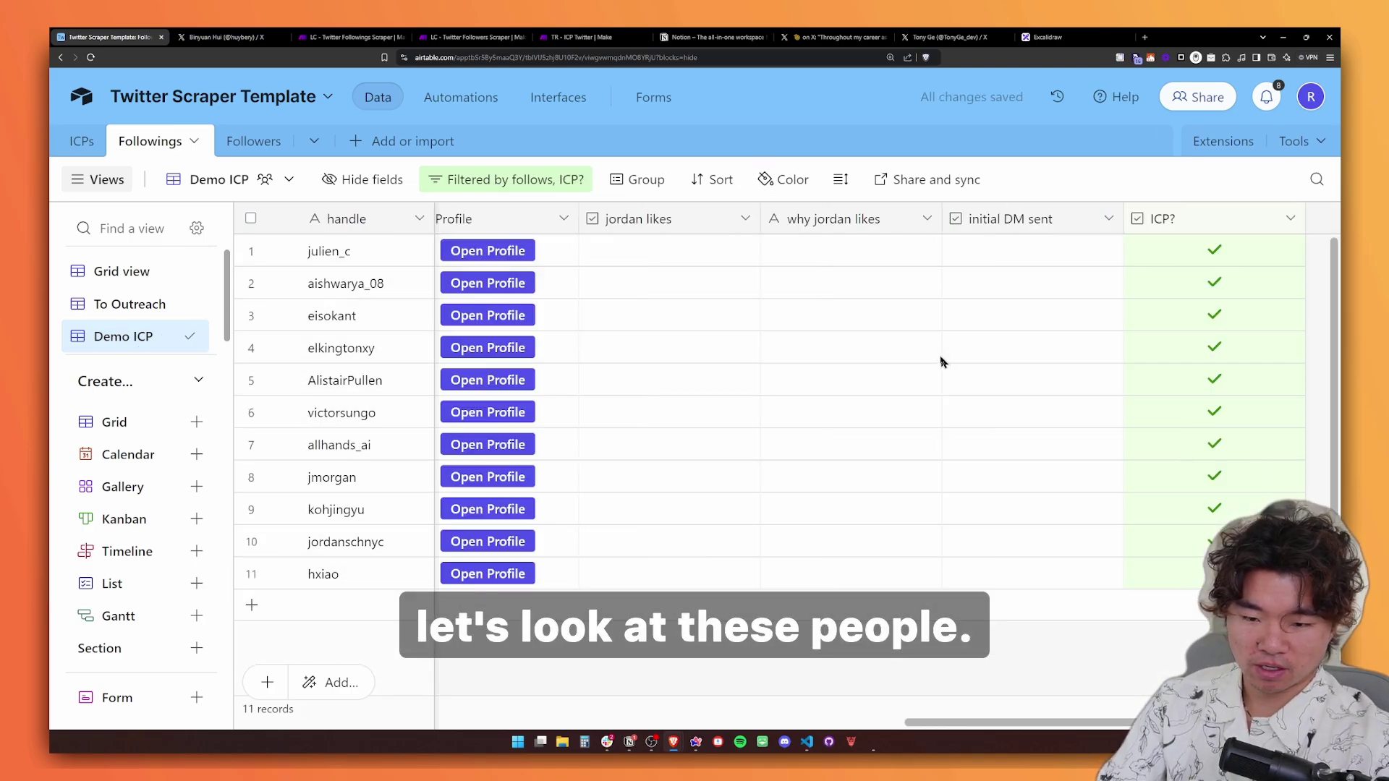
scroll(932, 358, left, 3)
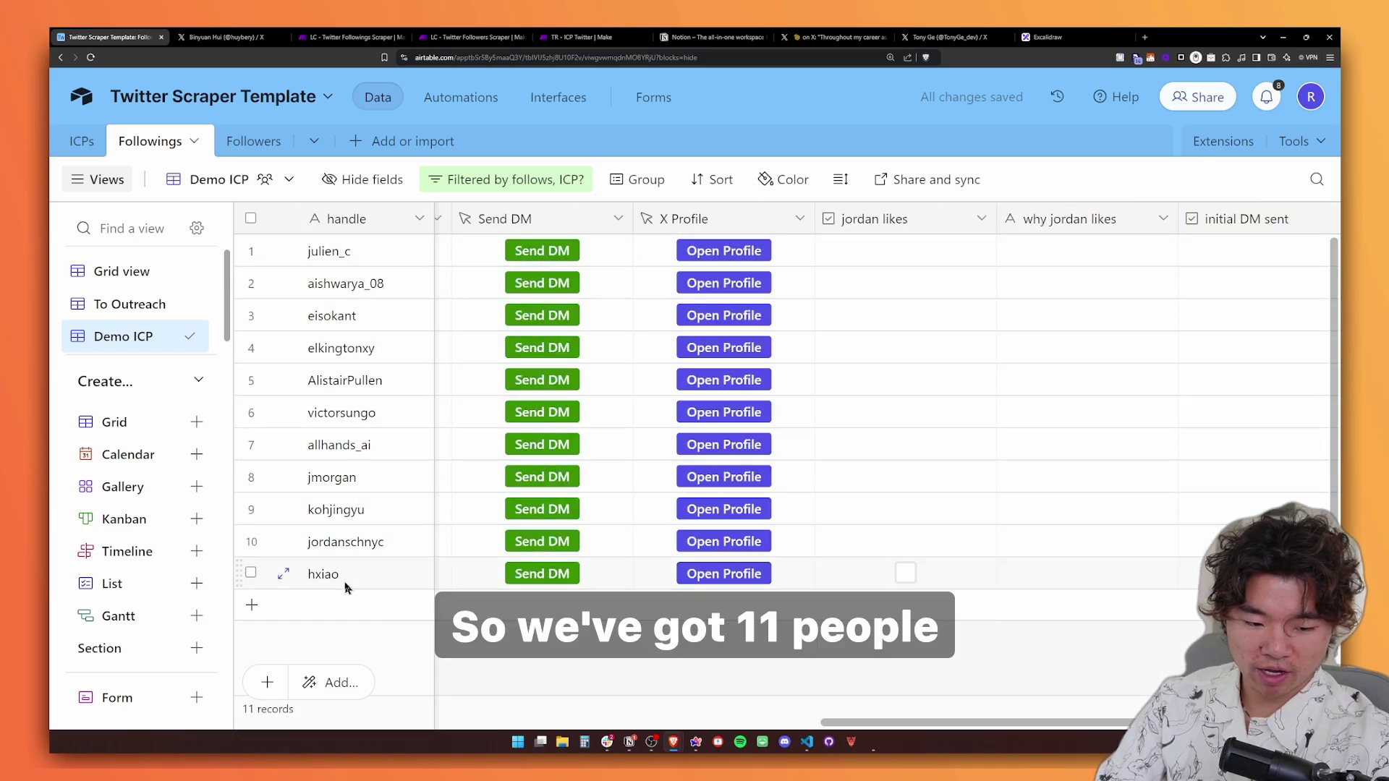
click(723, 251)
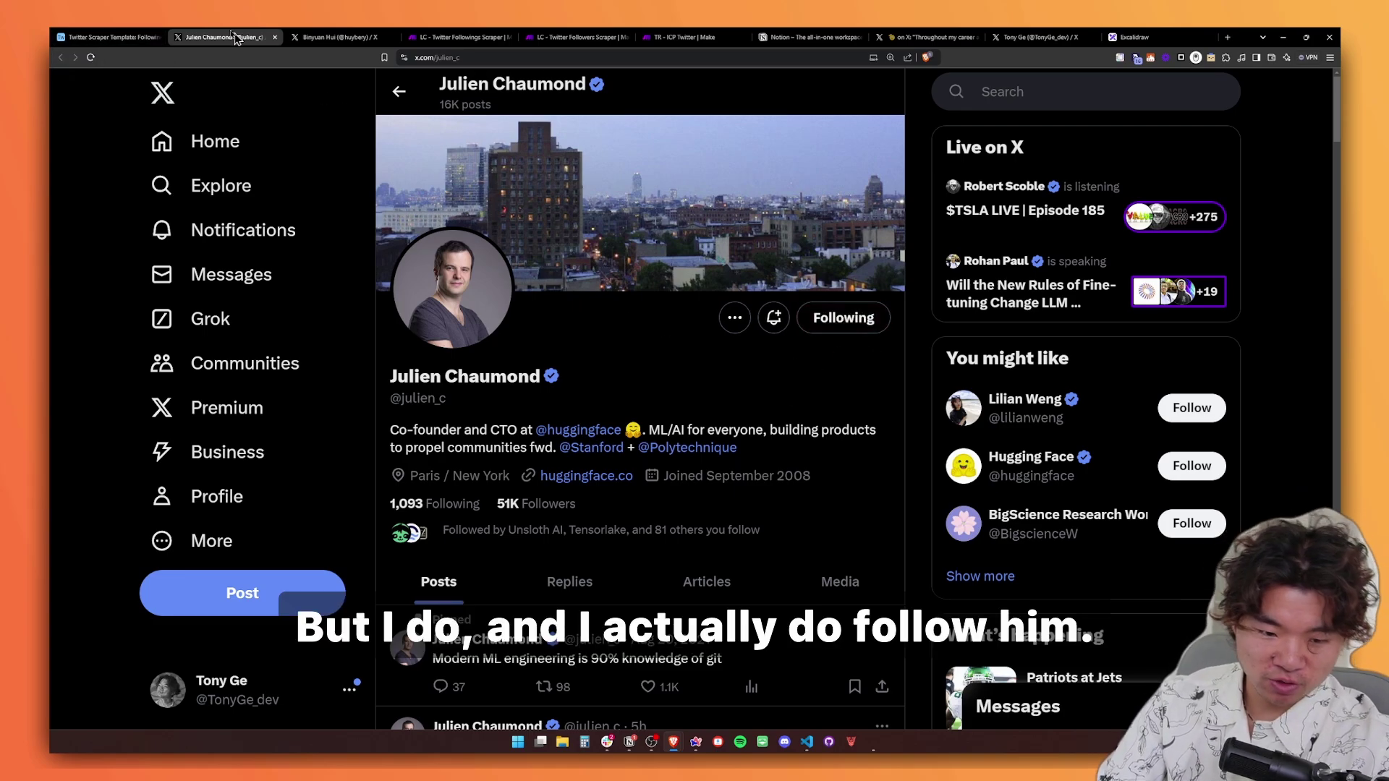
- From the Airtable ICP list, open the second profile, the Inferless founder, and follow that account
click(109, 37)
click(726, 291)
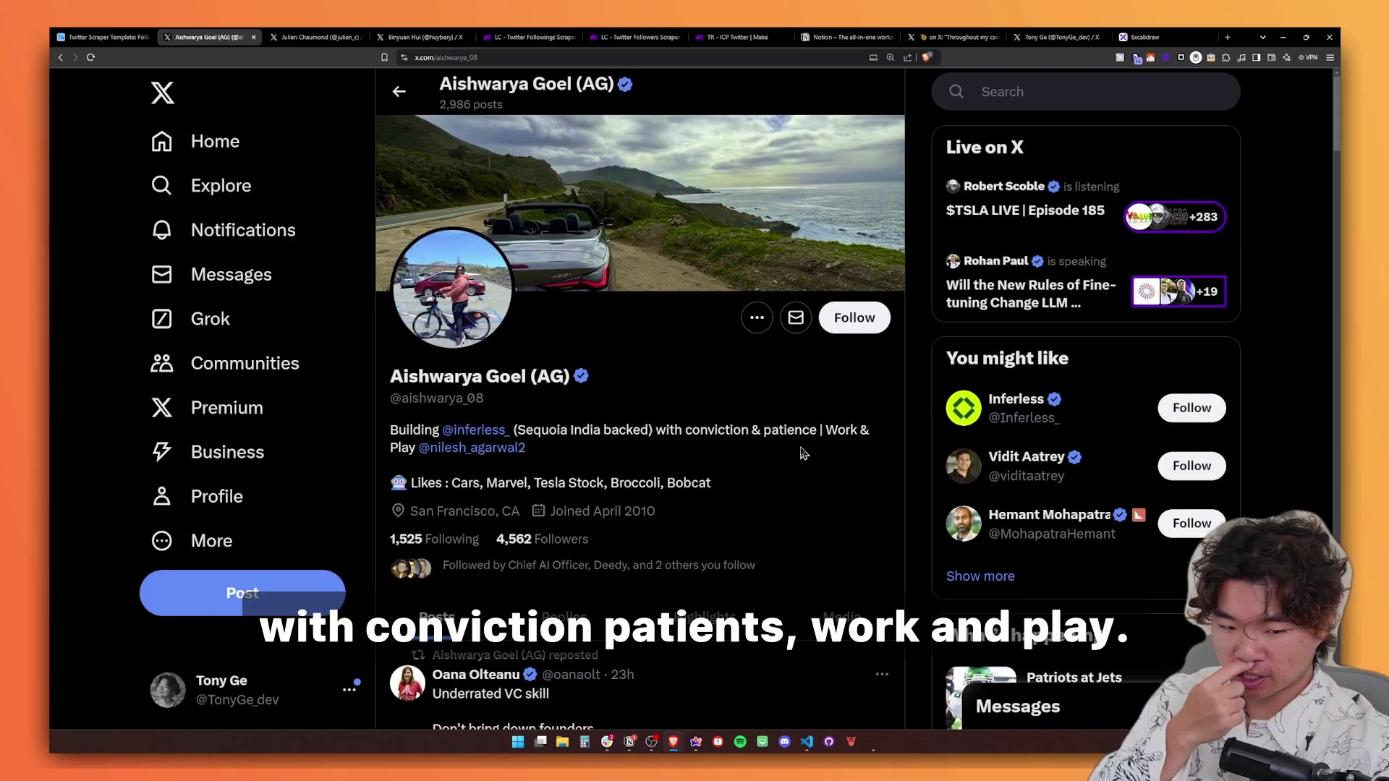
mouse_move(483, 434)
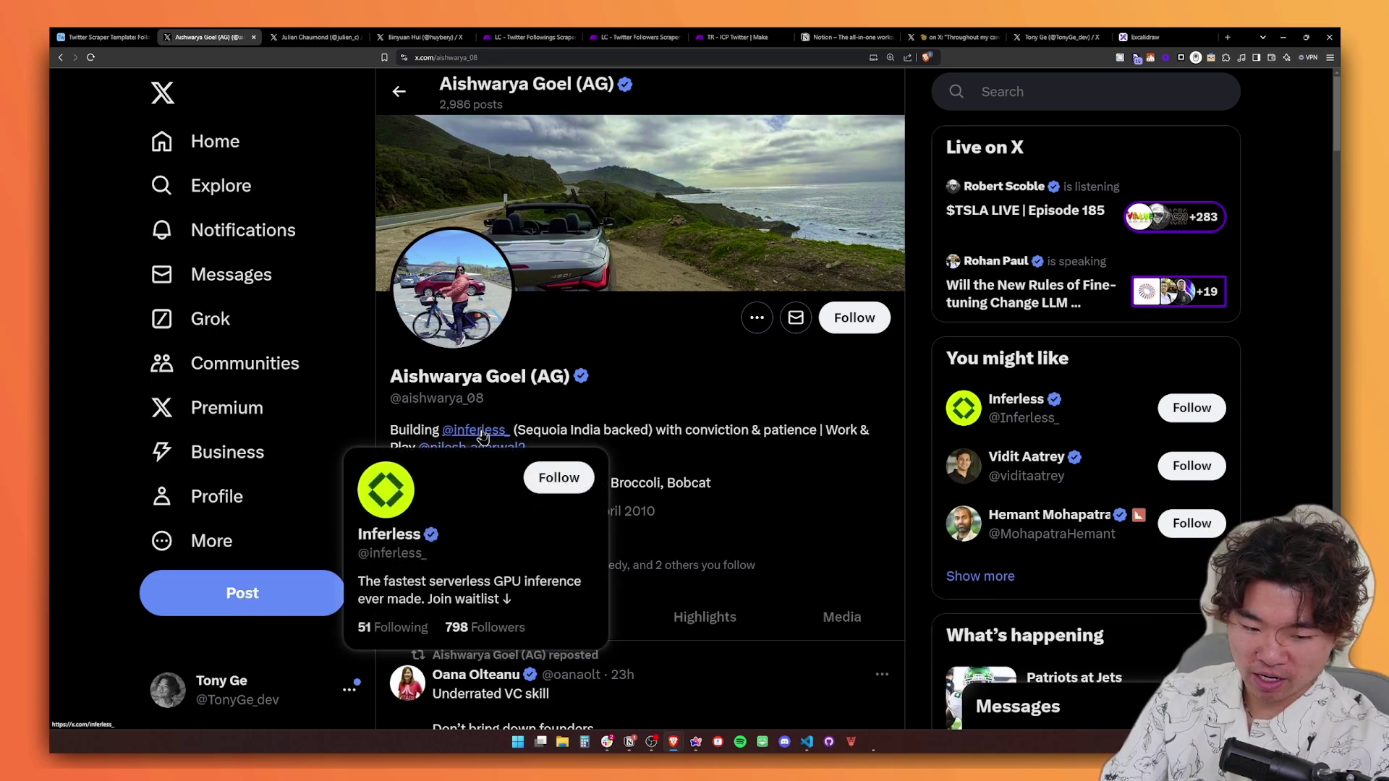
click(866, 330)
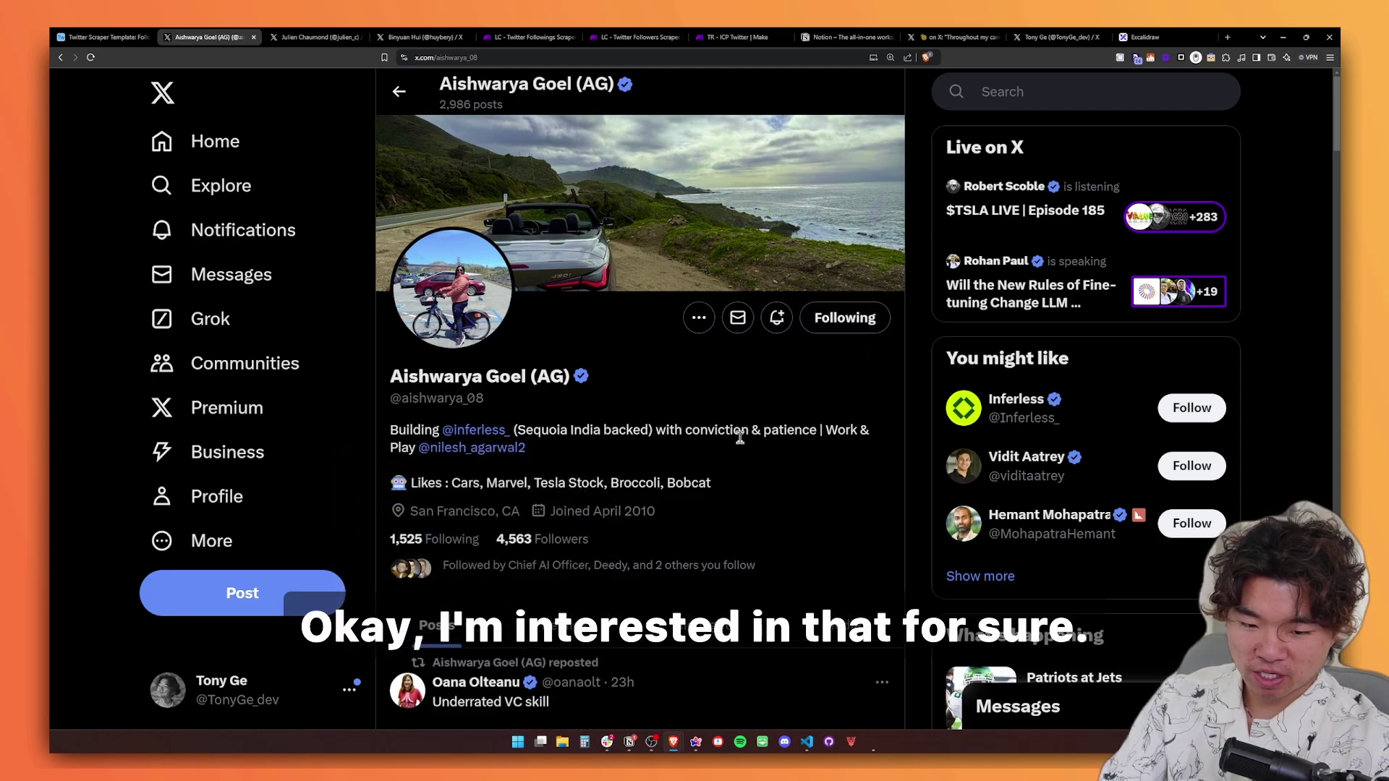
- Follow Inferless from the bio, then follow the third ICP profile, Poolside's co-founder and CTO
click(569, 479)
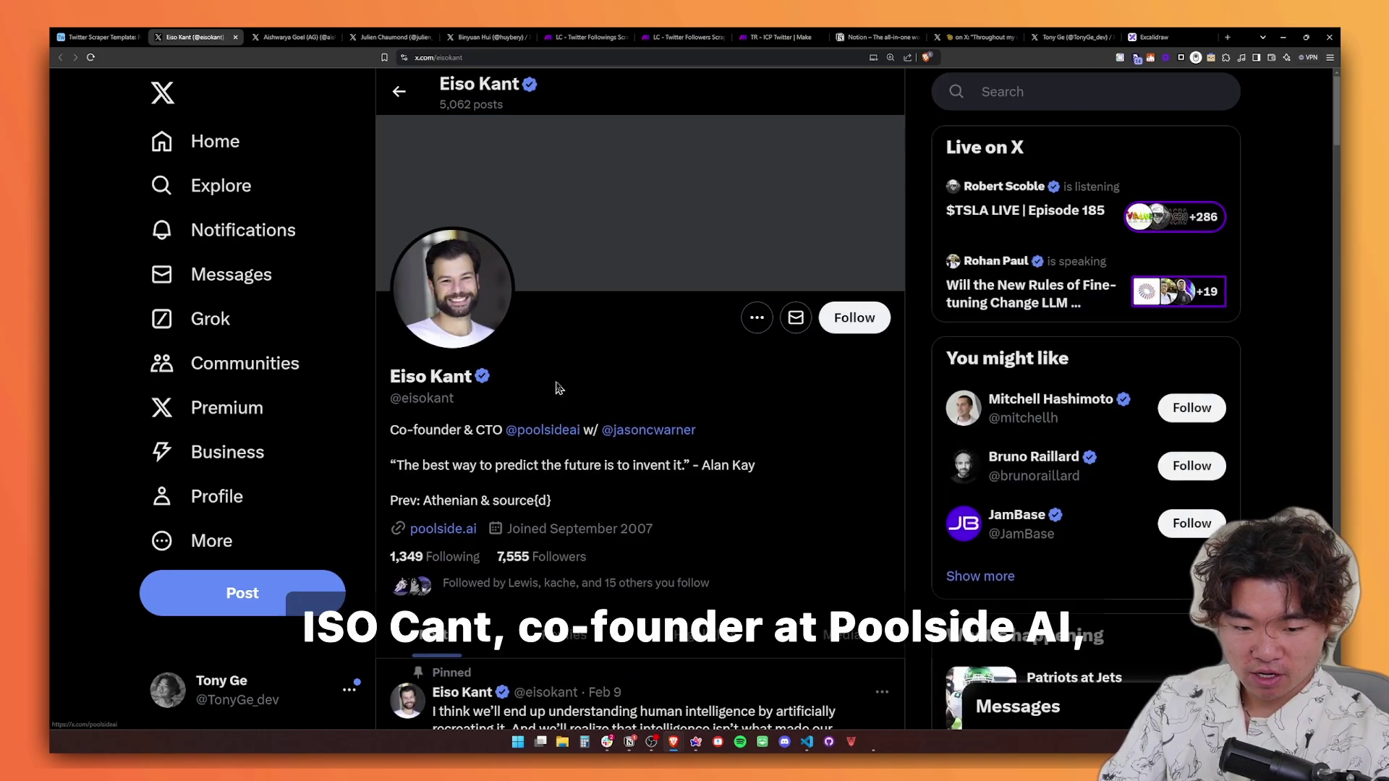
mouse_move(563, 438)
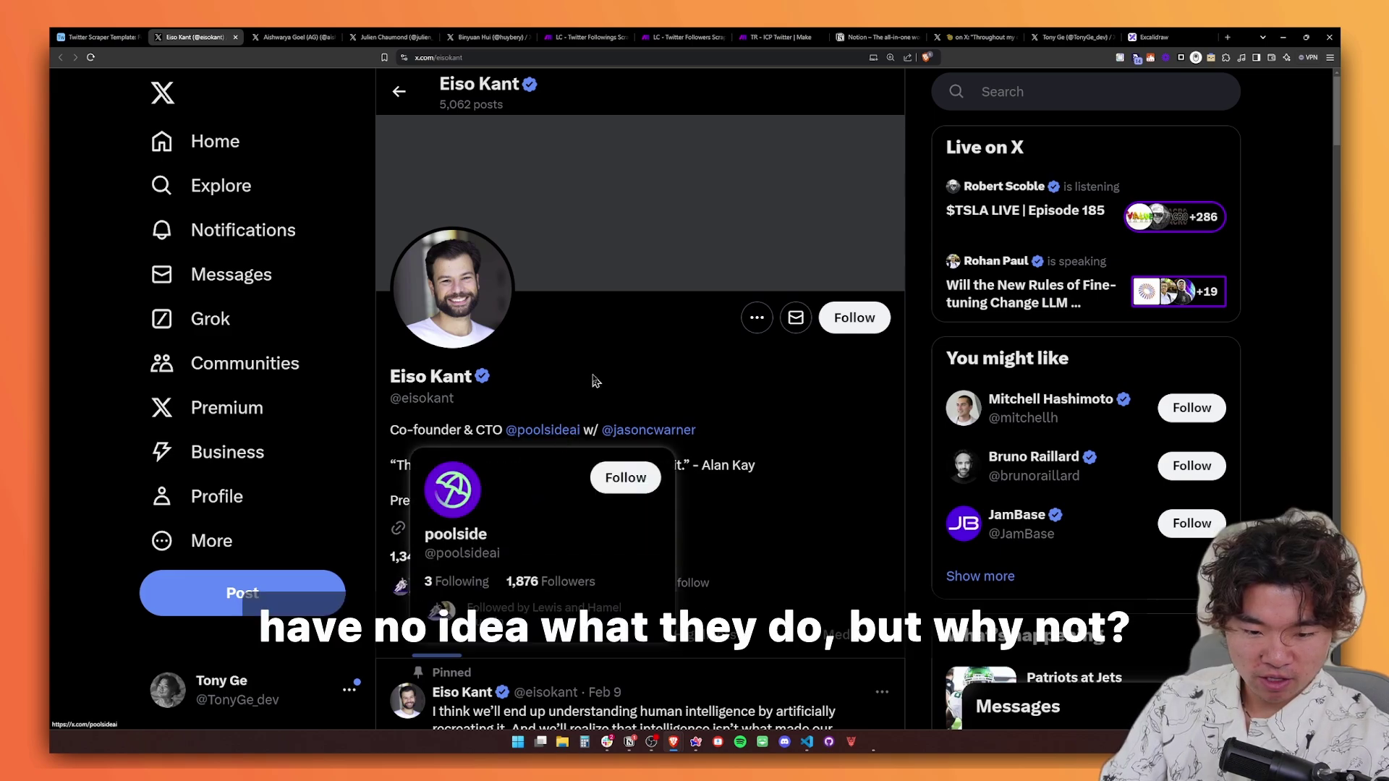
click(851, 333)
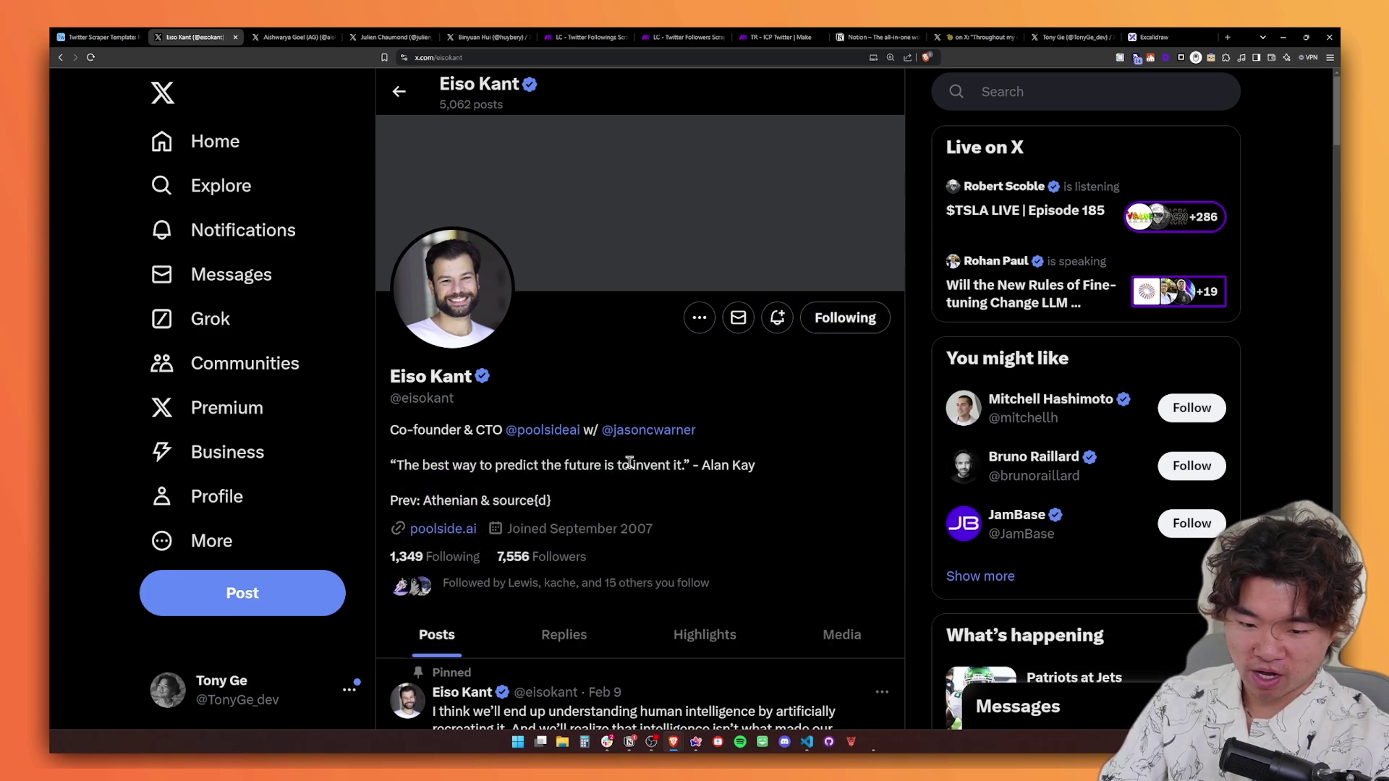
- Follow his fellow Poolside co-founder, the former GitHub CTO linked in the bio
mouse_move(650, 434)
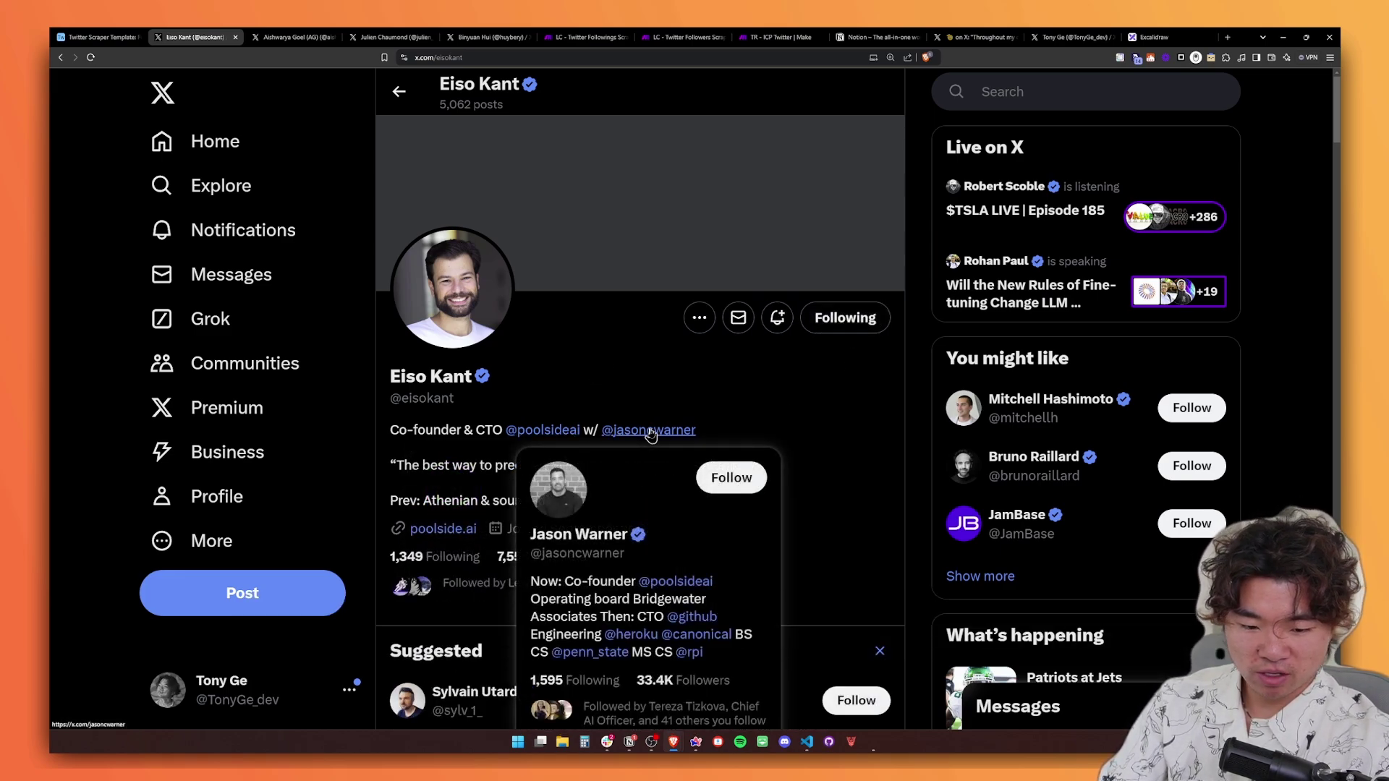
scroll(691, 521, down, 2)
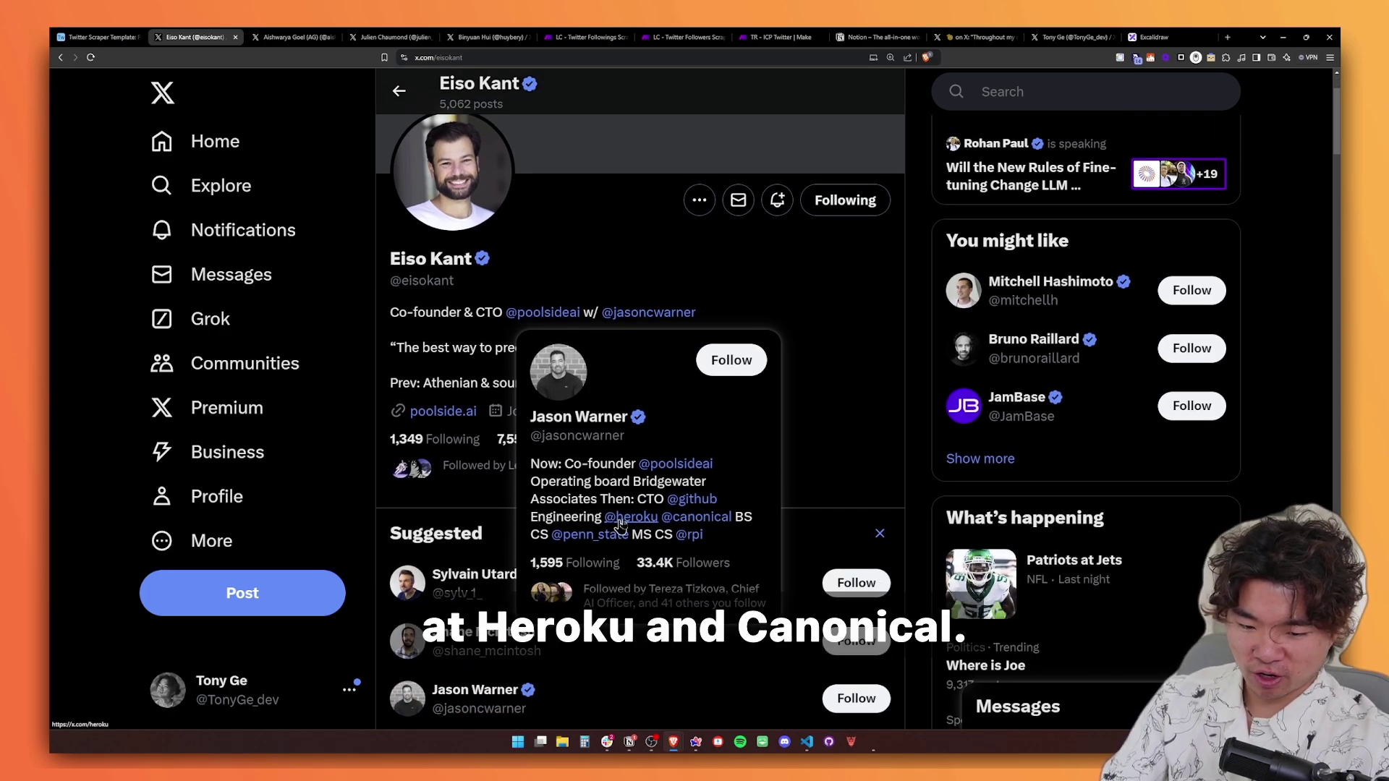
click(732, 360)
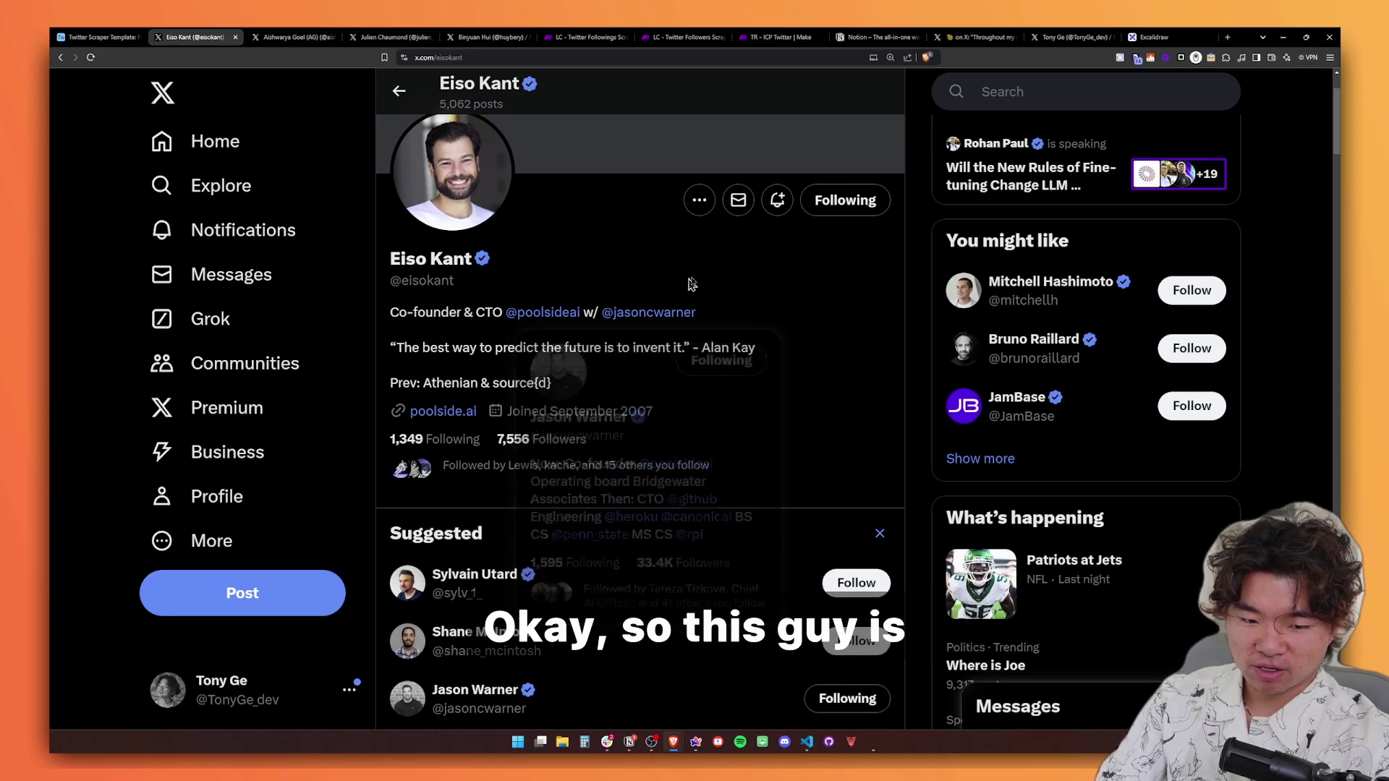